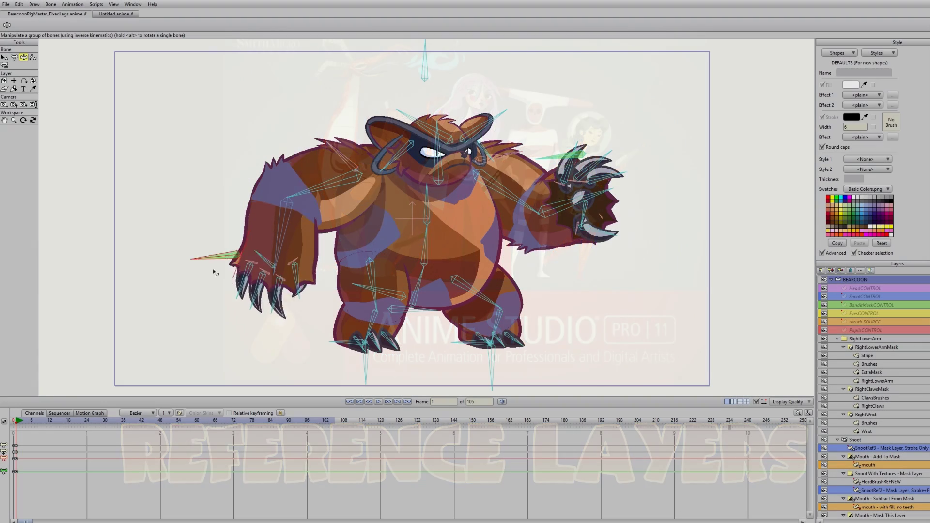
pyautogui.moveTo(271, 213); pyautogui.dragTo(227, 206)
pyautogui.moveTo(539, 158); pyautogui.dragTo(600, 205)
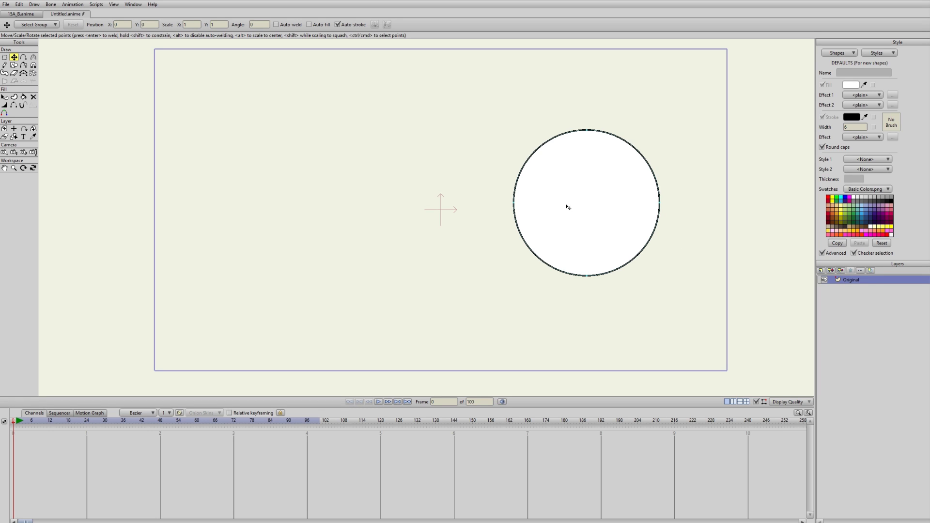
# Create a reference copy of the Original circle layer and rename it Ref
pyautogui.click(595, 187)
pyautogui.click(742, 236)
pyautogui.click(634, 213)
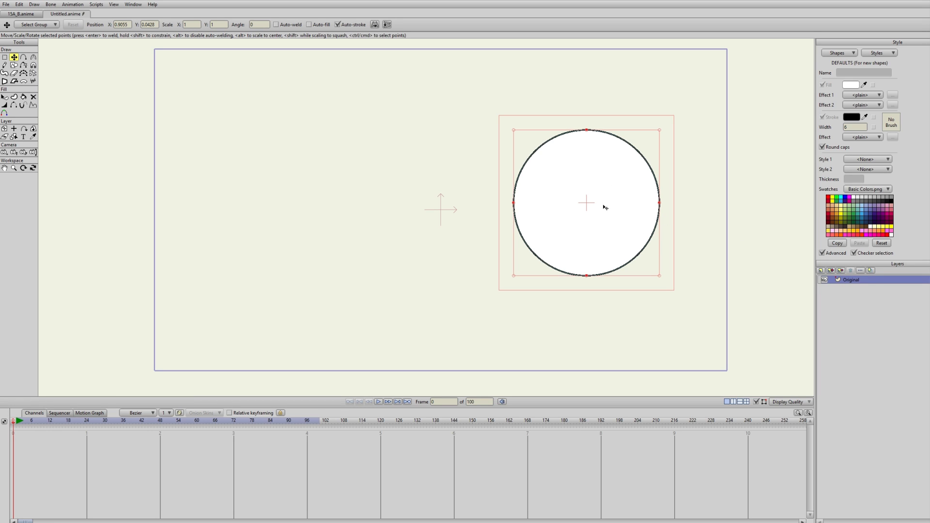
pyautogui.click(842, 271)
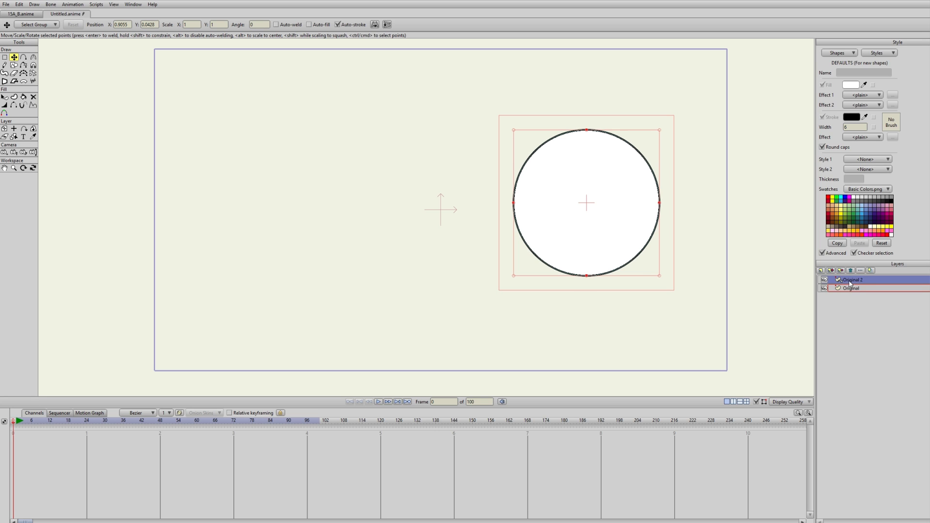
pyautogui.click(853, 288)
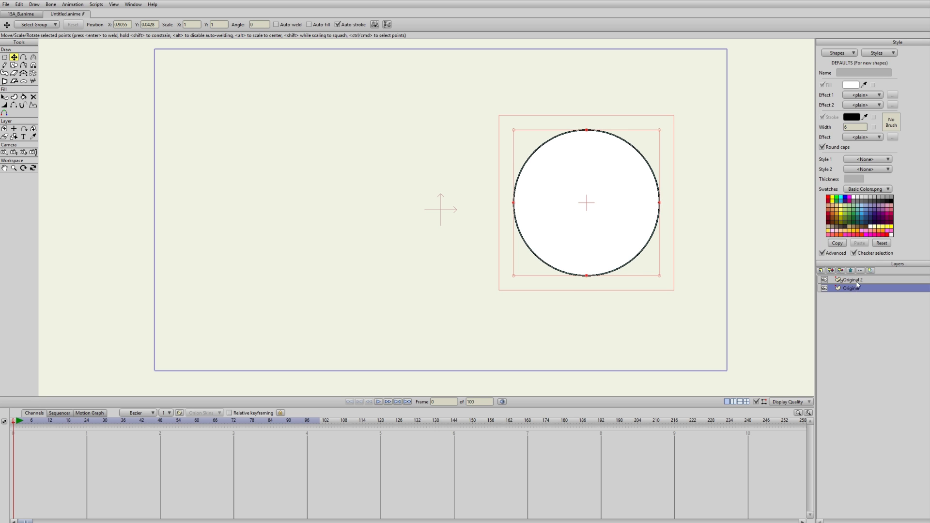
pyautogui.doubleClick(855, 281)
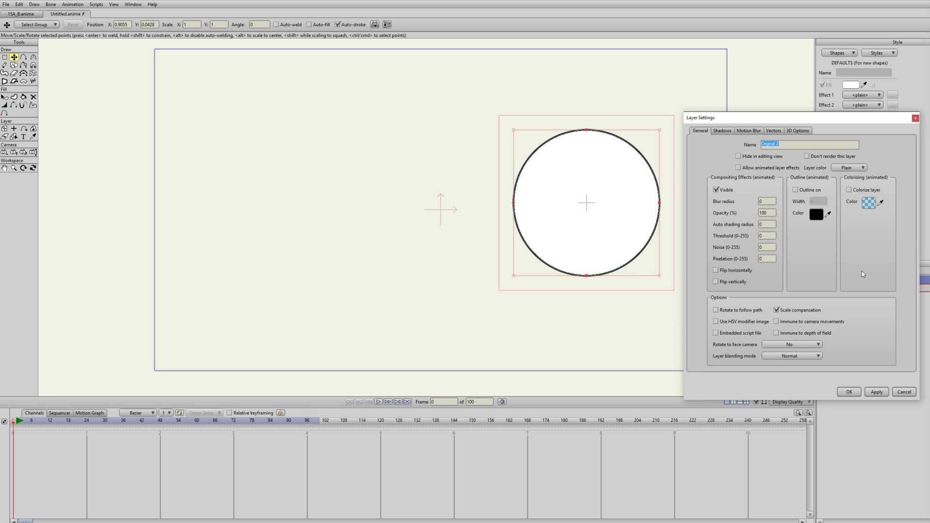
pyautogui.write('Ref')
pyautogui.press('Return')
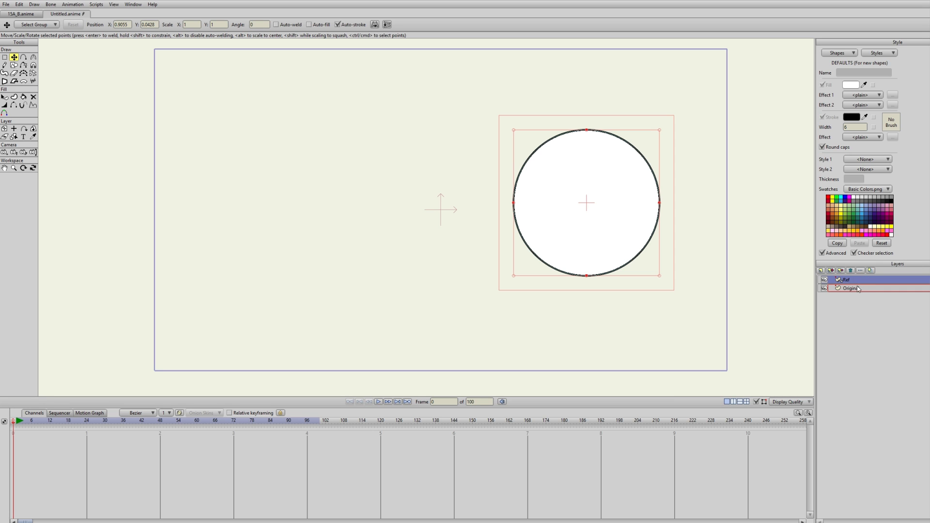
# Move the whole Ref layer horizontally so its circle sits in the left half of the canvas, apart from the Original circle
pyautogui.click(857, 288)
pyautogui.click(855, 281)
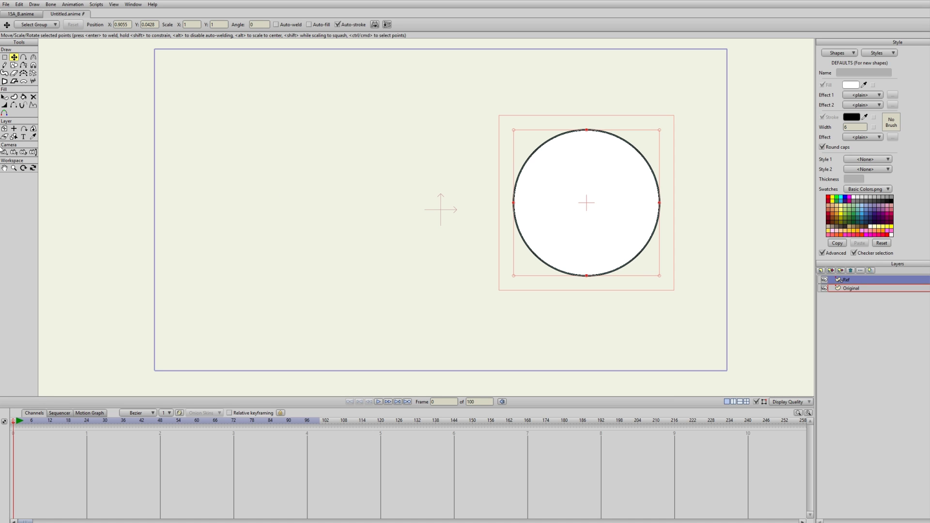
pyautogui.click(4, 130)
pyautogui.moveTo(602, 220); pyautogui.dragTo(330, 217)
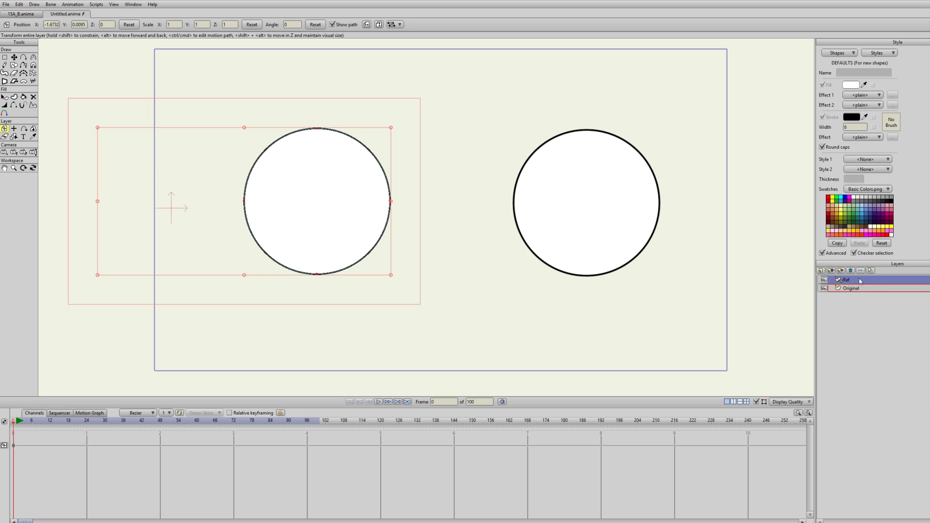
# Reshape the circle on the Original layer by repositioning its individual points, finishing with its left point pulled inward
pyautogui.click(872, 289)
pyautogui.click(14, 58)
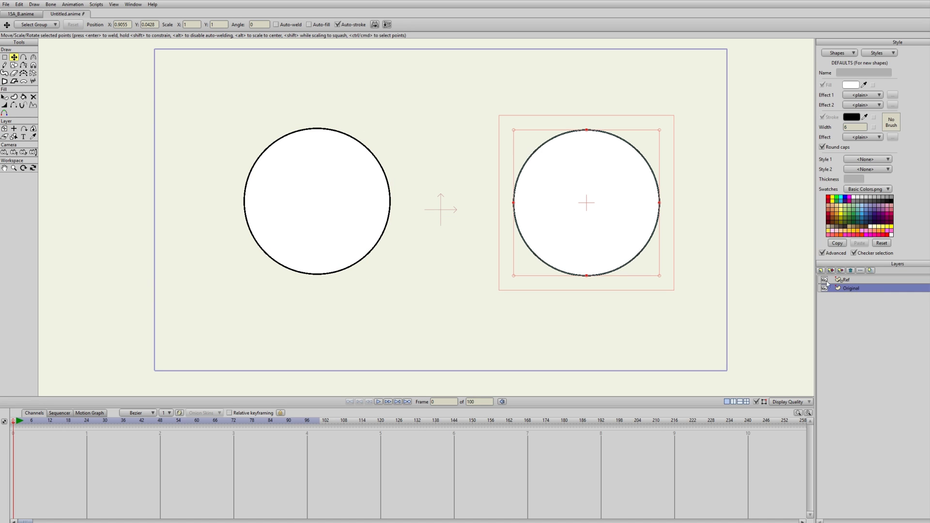
pyautogui.click(515, 216)
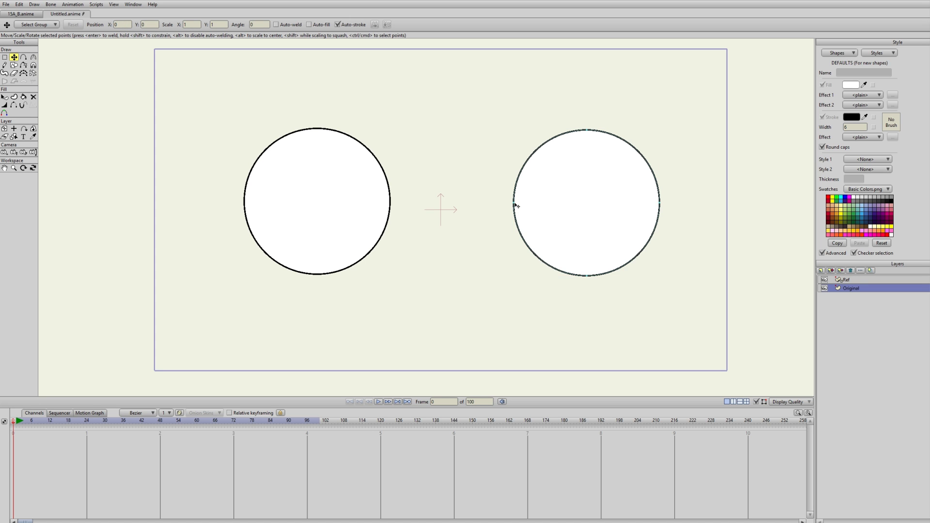
pyautogui.moveTo(515, 204)
pyautogui.mouseDown()
pyautogui.moveTo(563, 208)
pyautogui.moveTo(498, 179)
pyautogui.moveTo(515, 249)
pyautogui.moveTo(583, 198)
pyautogui.moveTo(517, 190)
pyautogui.moveTo(582, 259)
pyautogui.moveTo(612, 207)
pyautogui.moveTo(540, 182)
pyautogui.moveTo(517, 216)
pyautogui.mouseUp()
pyautogui.moveTo(587, 147)
pyautogui.mouseDown()
pyautogui.moveTo(582, 191)
pyautogui.moveTo(591, 137)
pyautogui.mouseUp()
pyautogui.moveTo(513, 208)
pyautogui.mouseDown()
pyautogui.moveTo(541, 148)
pyautogui.moveTo(509, 158)
pyautogui.moveTo(507, 199)
pyautogui.mouseUp()
pyautogui.moveTo(595, 276)
pyautogui.mouseDown()
pyautogui.moveTo(606, 229)
pyautogui.moveTo(603, 289)
pyautogui.moveTo(598, 255)
pyautogui.moveTo(599, 280)
pyautogui.mouseUp()
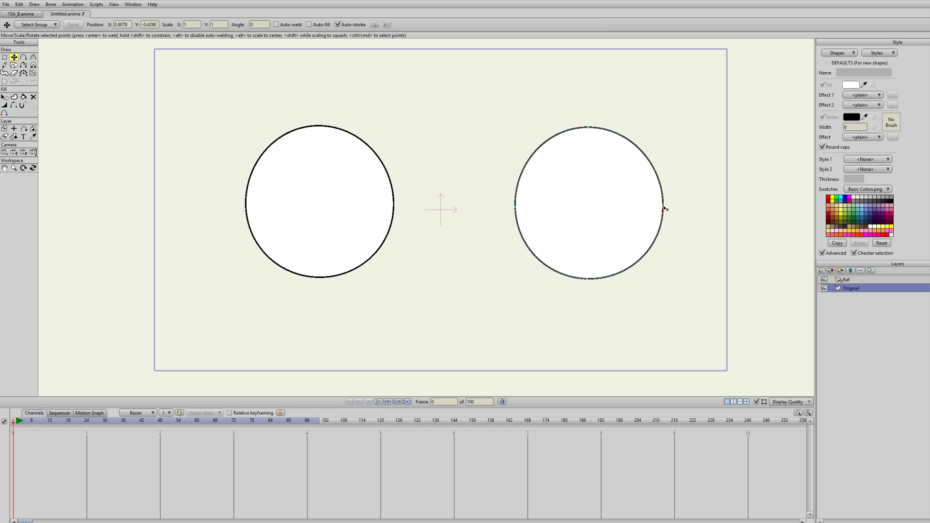
pyautogui.moveTo(598, 132); pyautogui.dragTo(592, 141)
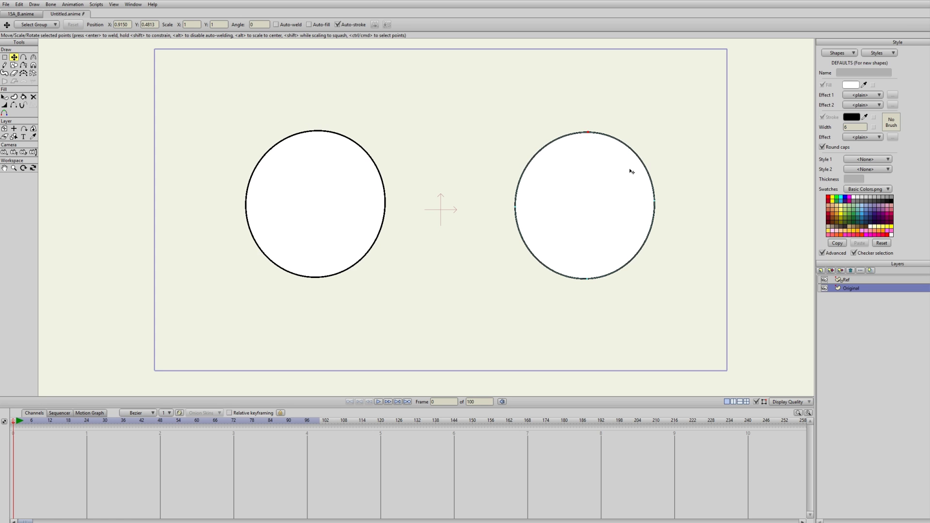
pyautogui.moveTo(655, 200); pyautogui.dragTo(673, 215)
pyautogui.moveTo(597, 275)
pyautogui.mouseDown()
pyautogui.moveTo(601, 284)
pyautogui.moveTo(598, 275)
pyautogui.mouseUp()
pyautogui.moveTo(663, 208); pyautogui.dragTo(669, 207)
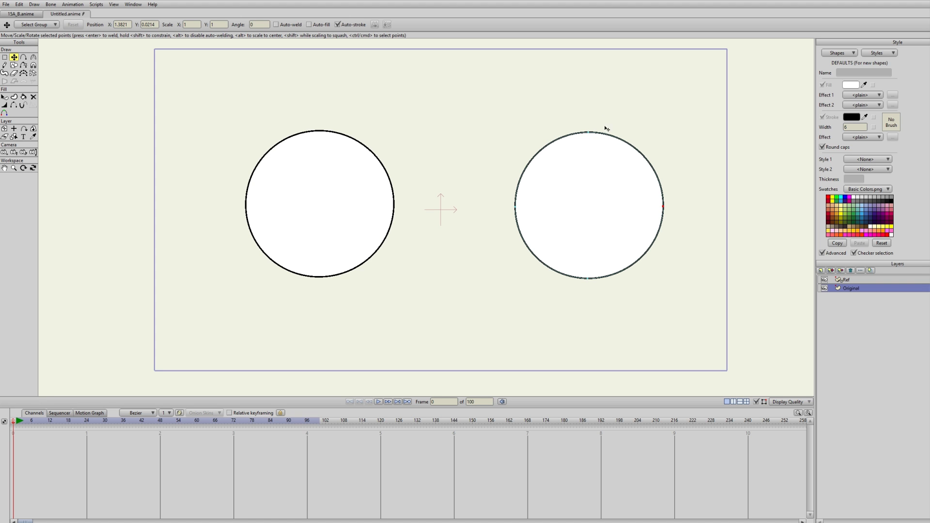
pyautogui.moveTo(522, 198)
pyautogui.mouseDown()
pyautogui.moveTo(506, 197)
pyautogui.moveTo(530, 194)
pyautogui.mouseUp()
# Duplicate the Ref layer and move the copy to the upper middle of the canvas, between the other two circles
pyautogui.click(838, 280)
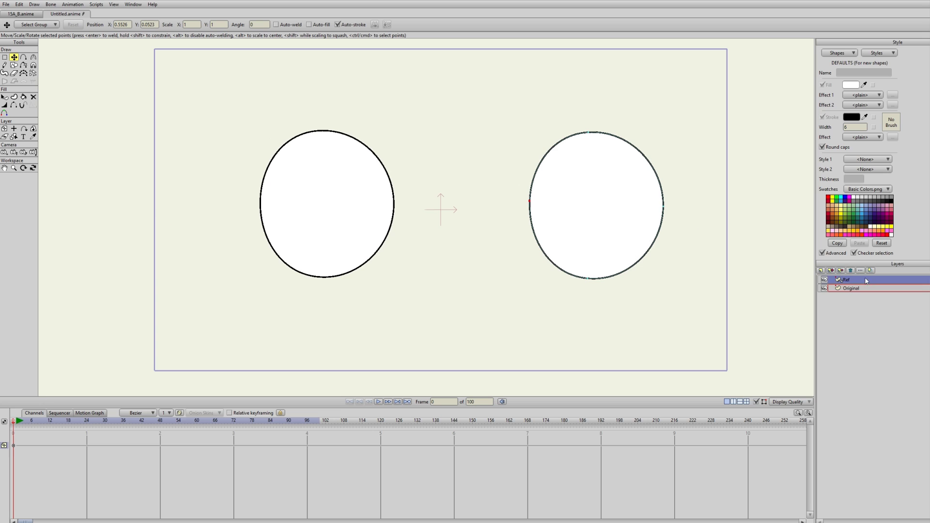
pyautogui.click(831, 271)
pyautogui.press('Return')
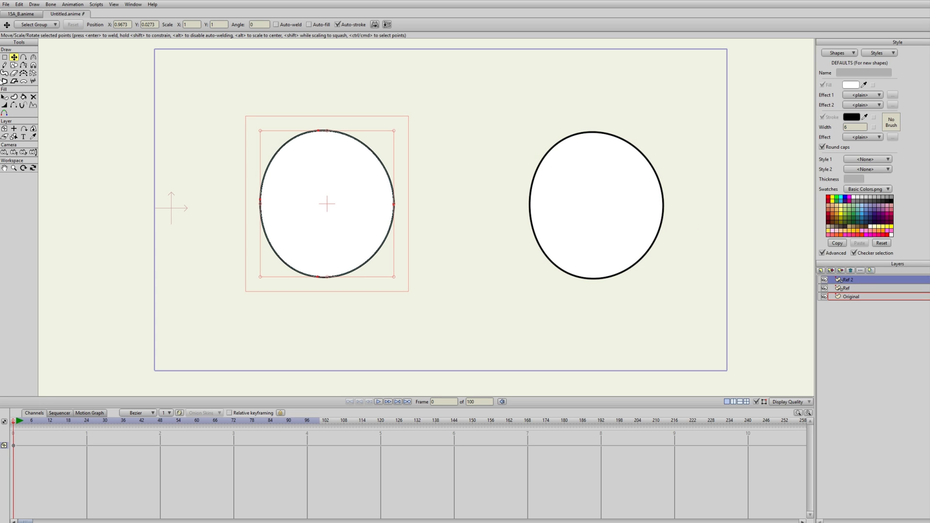
pyautogui.click(5, 129)
pyautogui.moveTo(348, 222); pyautogui.dragTo(487, 123)
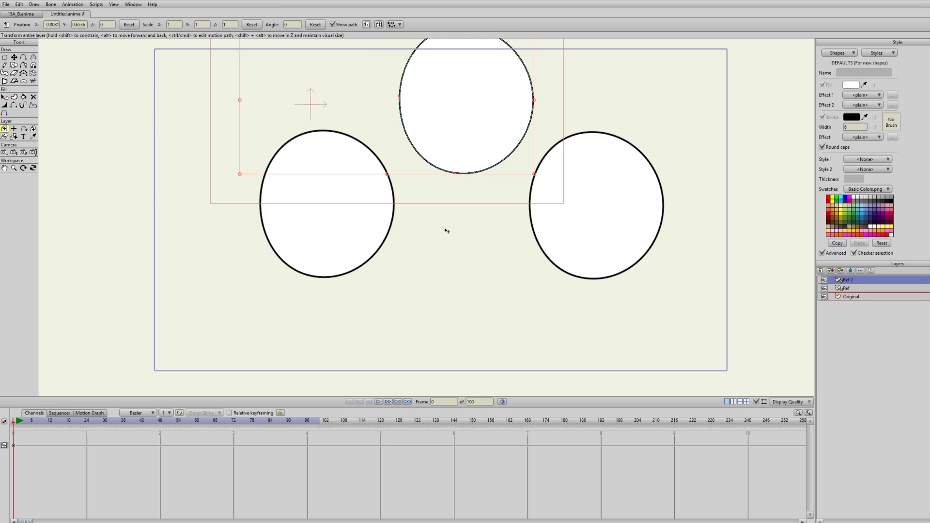
# Shrink the shape on the Original layer by moving its top, bottom and right points inward
pyautogui.click(858, 300)
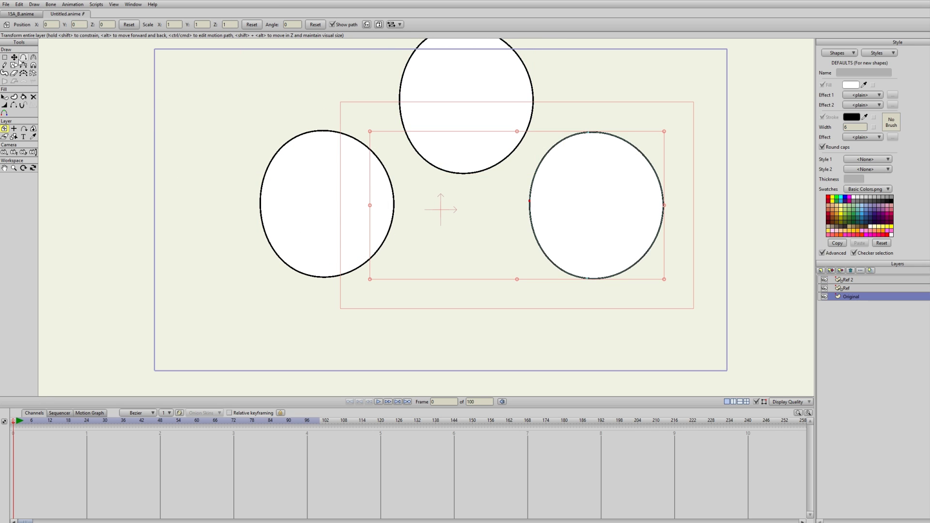
pyautogui.click(14, 57)
pyautogui.moveTo(530, 204)
pyautogui.mouseDown()
pyautogui.moveTo(507, 204)
pyautogui.moveTo(530, 208)
pyautogui.mouseUp()
pyautogui.moveTo(589, 153); pyautogui.dragTo(598, 172)
pyautogui.moveTo(588, 276); pyautogui.dragTo(605, 267)
pyautogui.moveTo(656, 218)
pyautogui.mouseDown()
pyautogui.moveTo(629, 218)
pyautogui.moveTo(642, 218)
pyautogui.mouseUp()
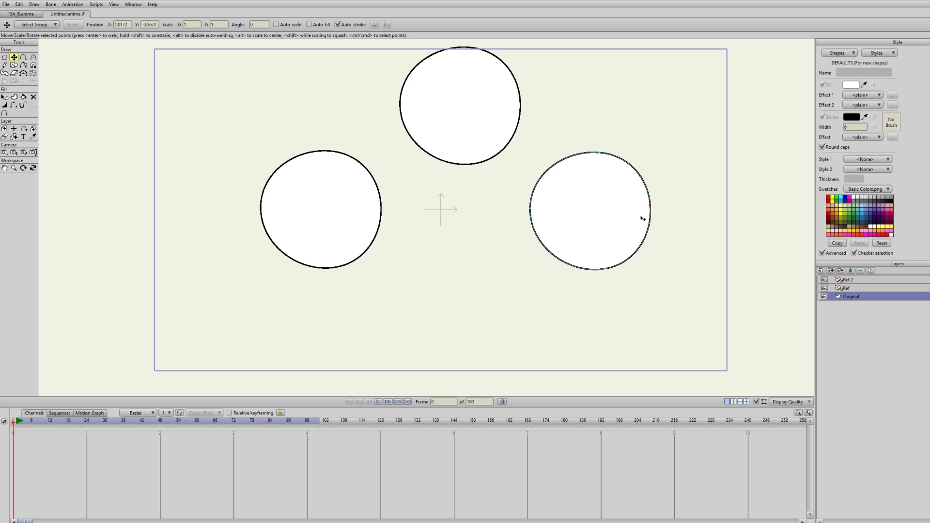
# Reshape the circle on the Ref layer directly by repositioning its right, top and left points
pyautogui.click(846, 288)
pyautogui.moveTo(334, 191); pyautogui.dragTo(334, 191)
pyautogui.press('Return')
pyautogui.moveTo(390, 206)
pyautogui.mouseDown()
pyautogui.moveTo(324, 205)
pyautogui.moveTo(386, 206)
pyautogui.moveTo(390, 194)
pyautogui.mouseUp()
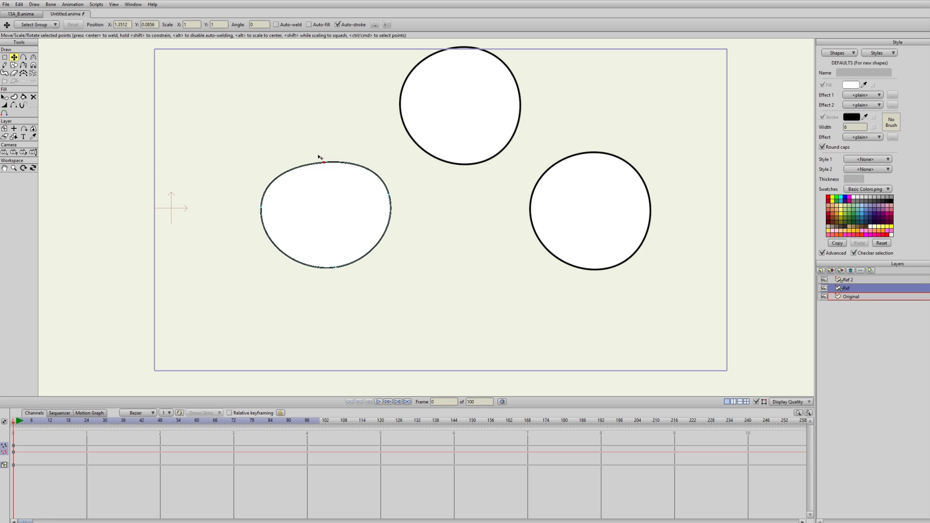
pyautogui.moveTo(317, 151); pyautogui.dragTo(315, 139)
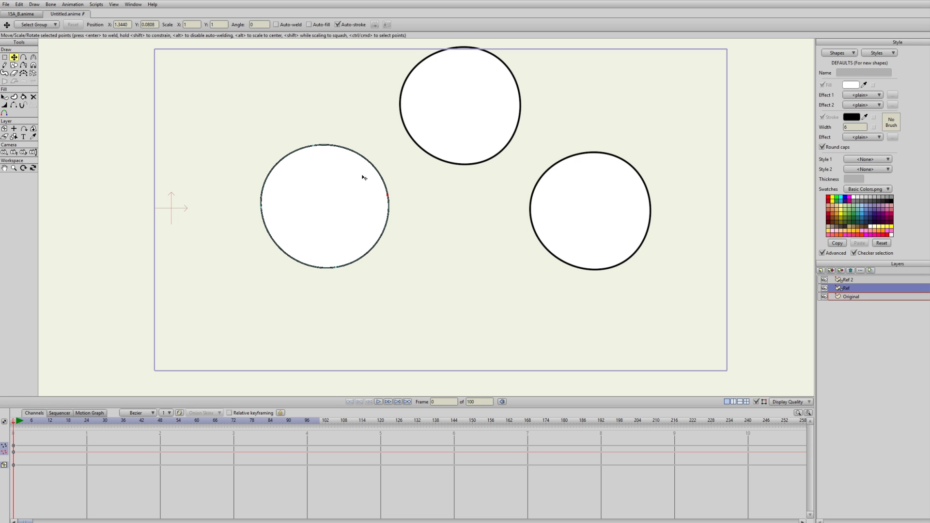
pyautogui.moveTo(384, 207)
pyautogui.mouseDown()
pyautogui.moveTo(361, 208)
pyautogui.moveTo(391, 206)
pyautogui.moveTo(378, 191)
pyautogui.moveTo(389, 206)
pyautogui.mouseUp()
pyautogui.moveTo(261, 213); pyautogui.dragTo(343, 181)
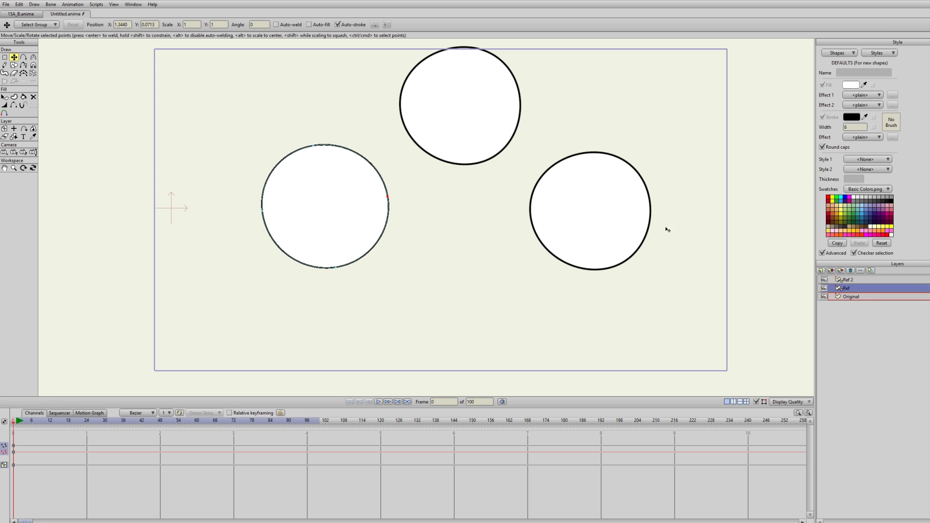
# Widen the shape on the Original layer by moving its right point outward and adjusting its top and left points
pyautogui.click(860, 296)
pyautogui.moveTo(531, 215); pyautogui.dragTo(561, 213)
pyautogui.moveTo(608, 164); pyautogui.dragTo(617, 164)
pyautogui.moveTo(569, 210); pyautogui.dragTo(551, 208)
pyautogui.moveTo(658, 220)
pyautogui.mouseDown()
pyautogui.moveTo(672, 225)
pyautogui.moveTo(663, 233)
pyautogui.moveTo(671, 227)
pyautogui.mouseUp()
pyautogui.moveTo(558, 216); pyautogui.dragTo(565, 212)
# Sync the Ref layer's Point Motion channel to the original
pyautogui.click(854, 287)
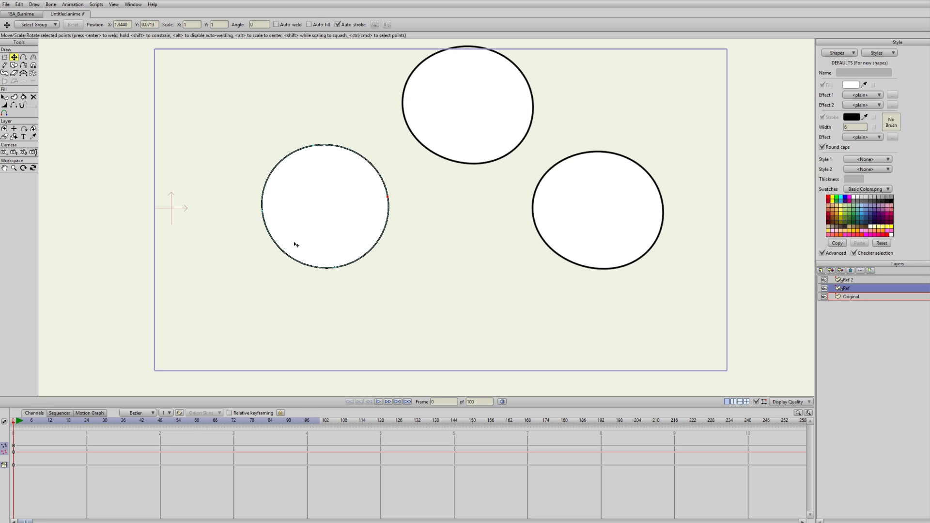
pyautogui.rightClick(5, 446)
pyautogui.click(43, 450)
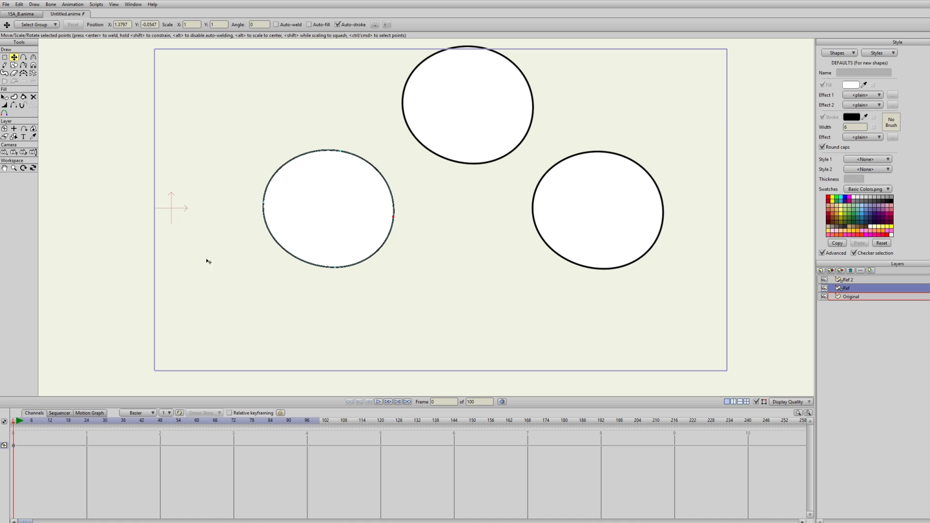
# Move the left point of the Original shape slightly inward and compare the Ref and Ref 2 layers
pyautogui.click(867, 297)
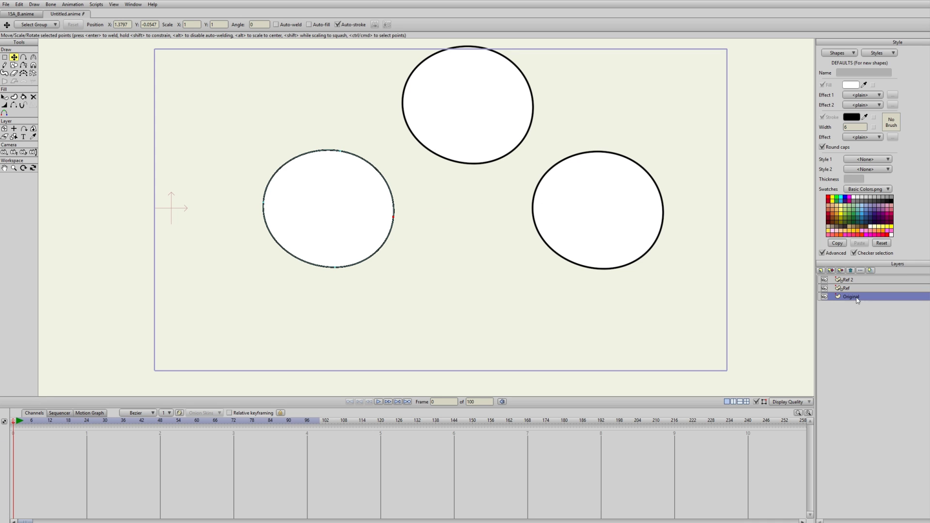
pyautogui.moveTo(541, 226); pyautogui.dragTo(544, 217)
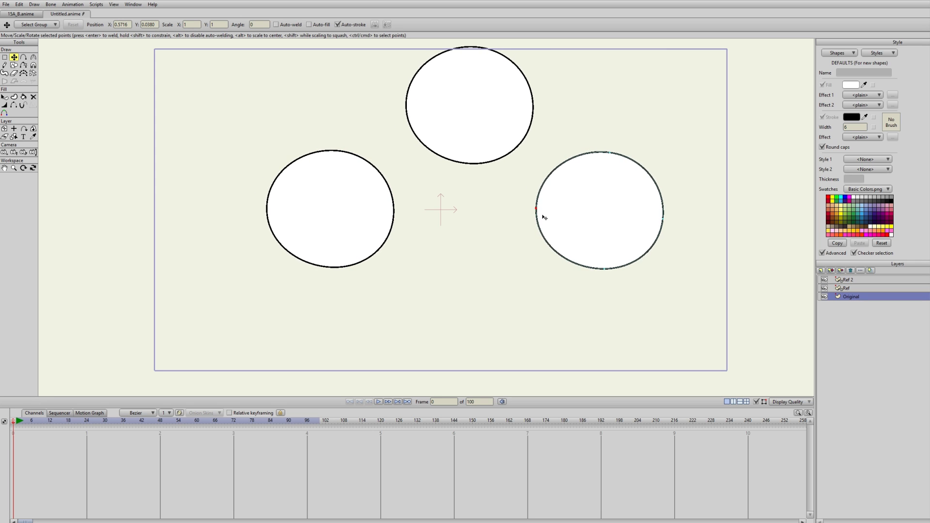
pyautogui.click(850, 287)
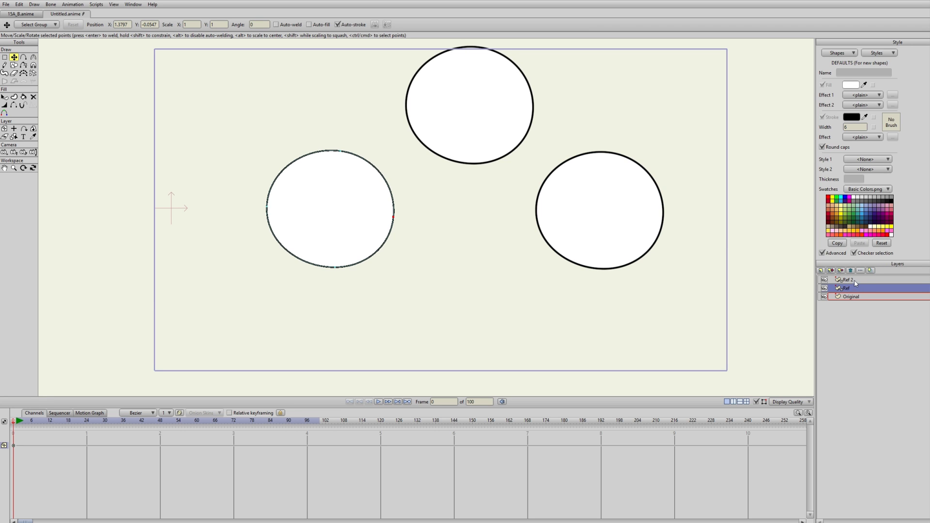
pyautogui.click(848, 280)
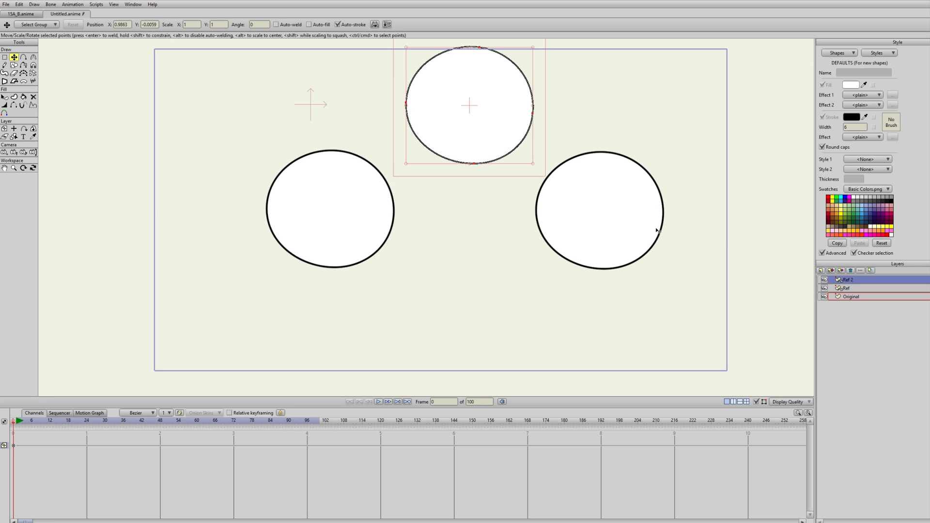
pyautogui.click(847, 289)
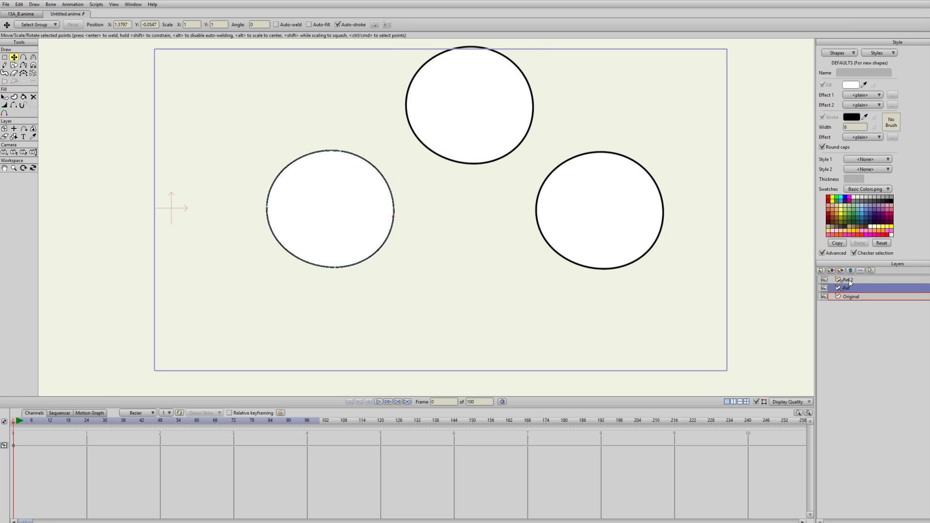
pyautogui.click(849, 280)
# Sync the Layer Translation channels of both the Ref and Ref 2 layers to the original
pyautogui.click(847, 287)
pyautogui.rightClick(3, 446)
pyautogui.click(17, 451)
pyautogui.click(868, 280)
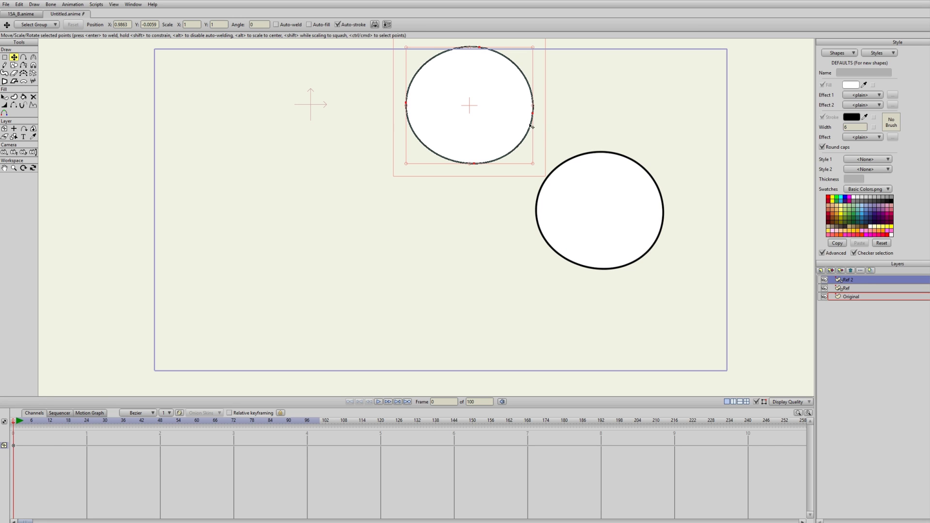
pyautogui.rightClick(4, 446)
pyautogui.click(19, 449)
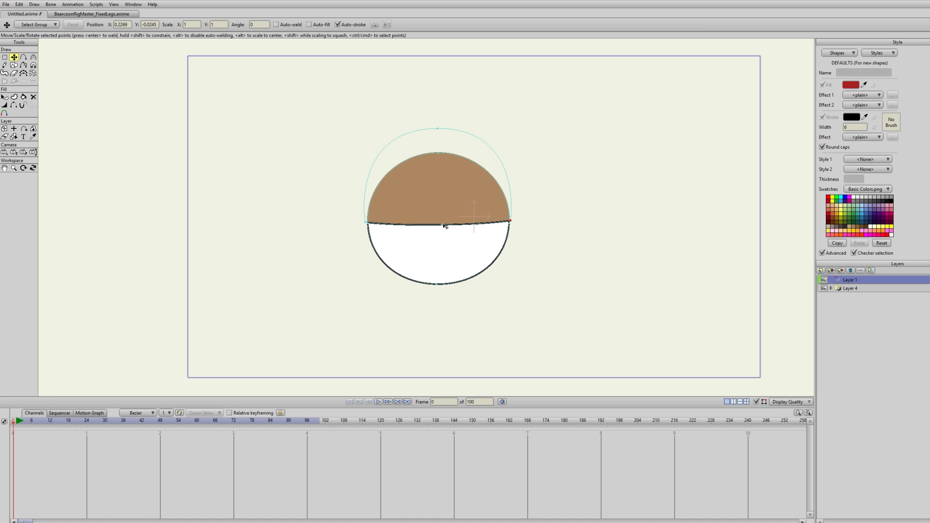
# Adjust the middle point of the eyelid's lower edge on Layer 1 and shift the eyeball circle slightly down
pyautogui.moveTo(445, 226)
pyautogui.mouseDown()
pyautogui.moveTo(442, 167)
pyautogui.moveTo(445, 236)
pyautogui.moveTo(444, 189)
pyautogui.moveTo(444, 219)
pyautogui.mouseUp()
pyautogui.doubleClick(482, 270)
pyautogui.moveTo(484, 272)
pyautogui.mouseDown()
pyautogui.moveTo(529, 255)
pyautogui.moveTo(523, 304)
pyautogui.moveTo(470, 296)
pyautogui.moveTo(465, 270)
pyautogui.moveTo(479, 277)
pyautogui.moveTo(487, 268)
pyautogui.moveTo(486, 283)
pyautogui.mouseUp()
pyautogui.click(557, 273)
# Pull the eyelid's two corner points outward and adjust its lower-edge middle point and top point
pyautogui.moveTo(440, 222)
pyautogui.mouseDown()
pyautogui.moveTo(440, 248)
pyautogui.moveTo(442, 228)
pyautogui.mouseUp()
pyautogui.moveTo(366, 222); pyautogui.dragTo(361, 223)
pyautogui.moveTo(515, 226); pyautogui.dragTo(519, 226)
pyautogui.moveTo(437, 227)
pyautogui.mouseDown()
pyautogui.moveTo(432, 176)
pyautogui.moveTo(446, 255)
pyautogui.moveTo(446, 231)
pyautogui.mouseUp()
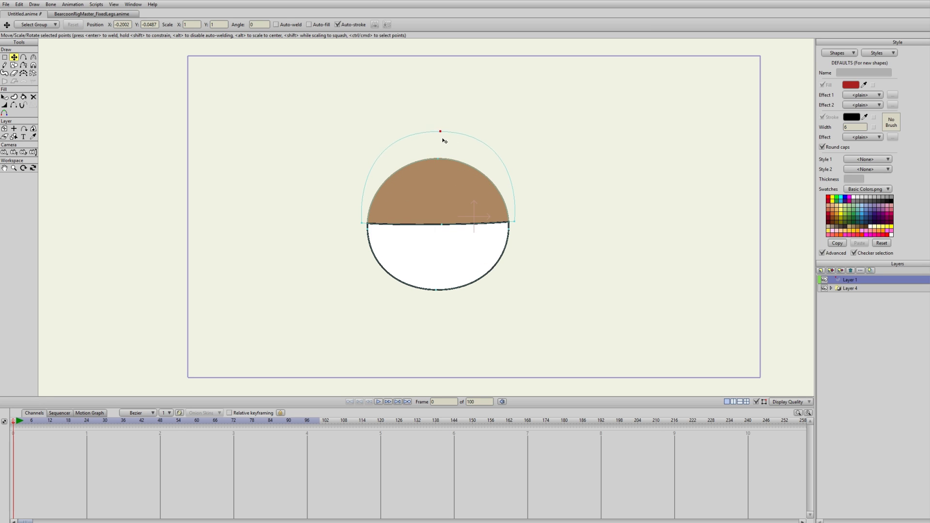
pyautogui.moveTo(440, 136); pyautogui.dragTo(439, 140)
# Arch the eyelid's lower edge slightly upward, and adjust the eyeball's bottom point and the eyelid's right corner
pyautogui.moveTo(446, 230)
pyautogui.mouseDown()
pyautogui.moveTo(447, 170)
pyautogui.moveTo(446, 279)
pyautogui.moveTo(449, 176)
pyautogui.moveTo(446, 242)
pyautogui.mouseUp()
pyautogui.moveTo(446, 290)
pyautogui.mouseDown()
pyautogui.moveTo(453, 278)
pyautogui.moveTo(454, 293)
pyautogui.mouseUp()
pyautogui.moveTo(447, 233); pyautogui.dragTo(446, 204)
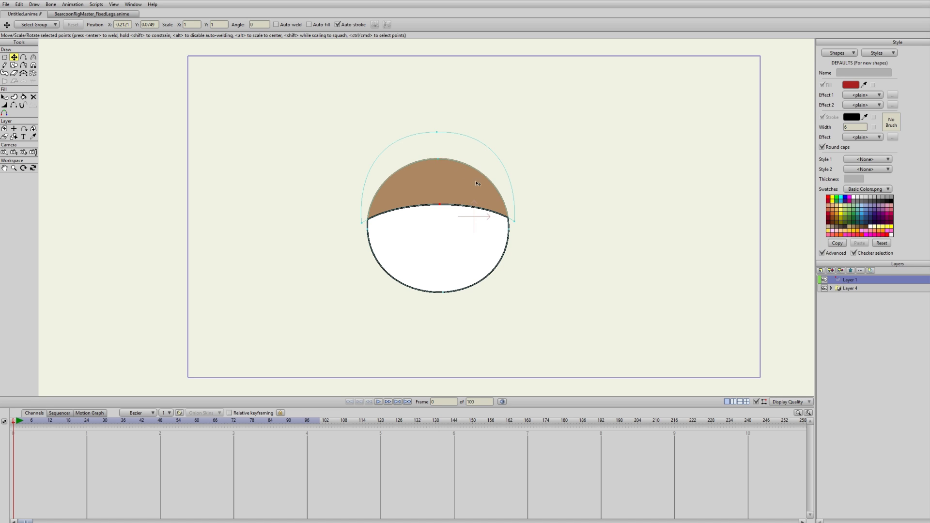
pyautogui.moveTo(441, 206); pyautogui.dragTo(452, 212)
pyautogui.moveTo(514, 222); pyautogui.dragTo(517, 222)
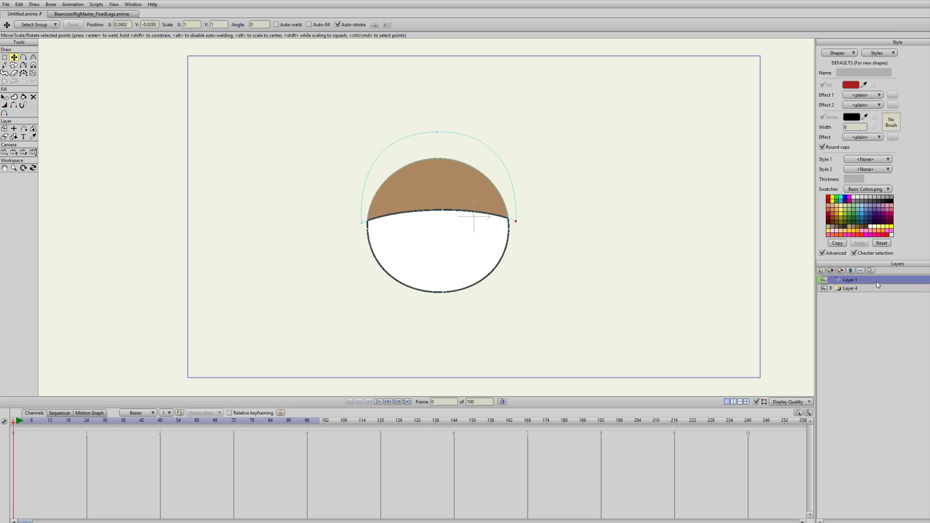
# Delete the Layer 4 group from the eye document
pyautogui.keyDown('ctrl'); pyautogui.click(863, 290); pyautogui.keyUp('ctrl')
pyautogui.click(851, 271)
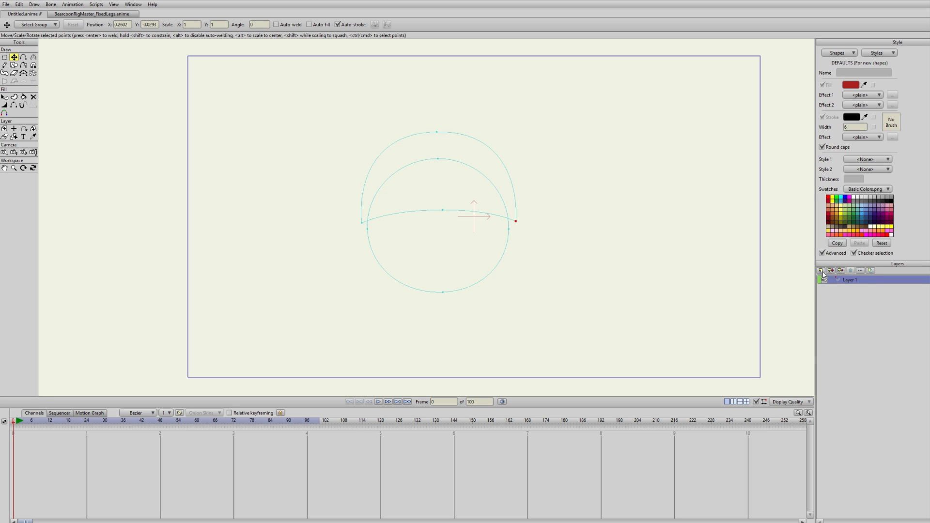
# Add a new vector layer and delete the old Layer 1 holding the eye shapes
pyautogui.click(821, 271)
pyautogui.click(835, 283)
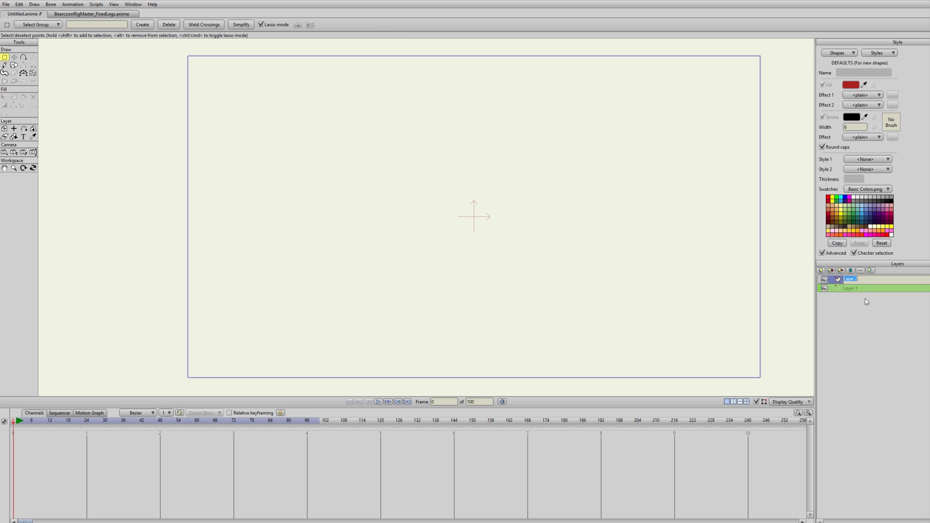
pyautogui.click(861, 289)
pyautogui.click(851, 270)
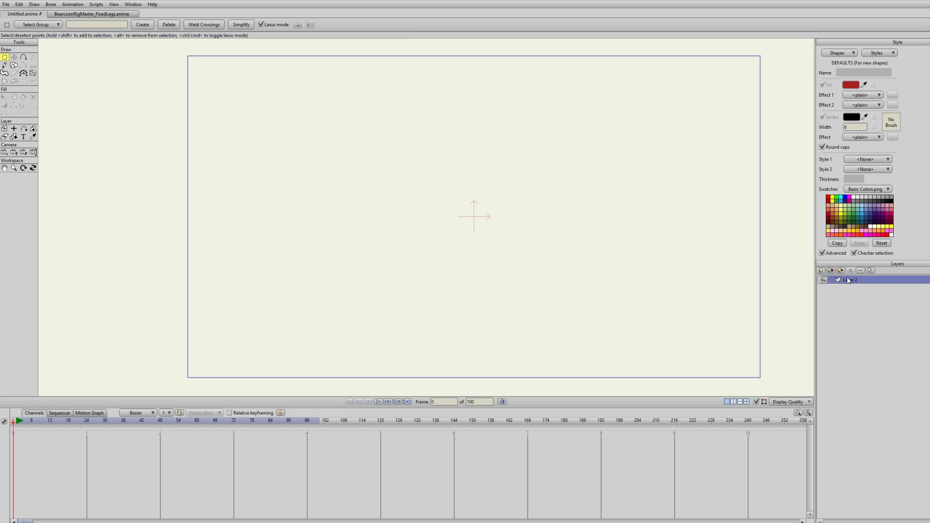
# Draw two equally sized filled circles on Layer 2, one near the canvas centre and one to its upper right
pyautogui.click(14, 65)
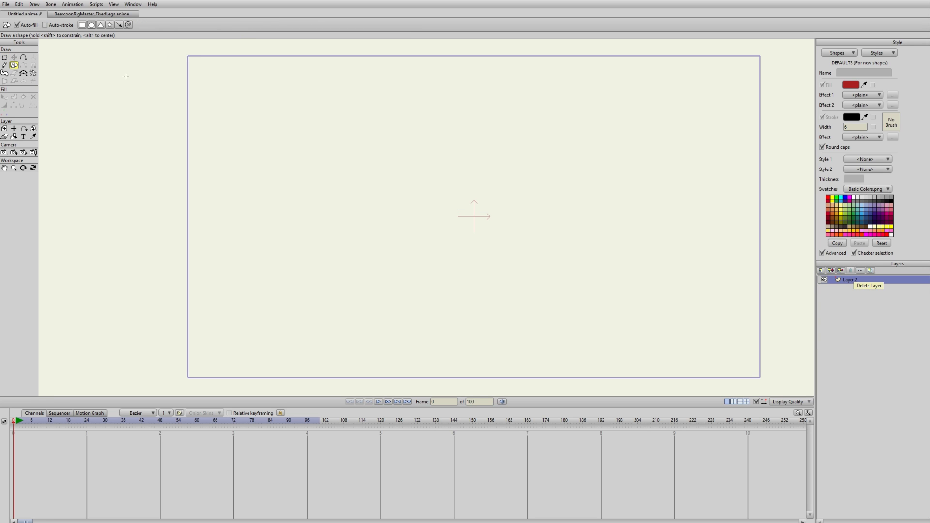
pyautogui.moveTo(390, 164)
pyautogui.mouseDown()
pyautogui.moveTo(499, 289)
pyautogui.moveTo(516, 289)
pyautogui.mouseUp()
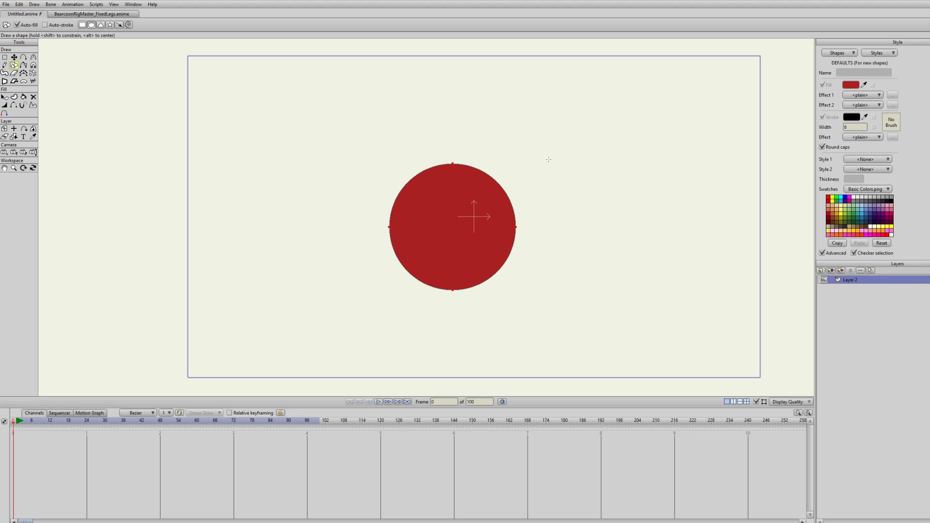
pyautogui.moveTo(514, 120); pyautogui.dragTo(639, 246)
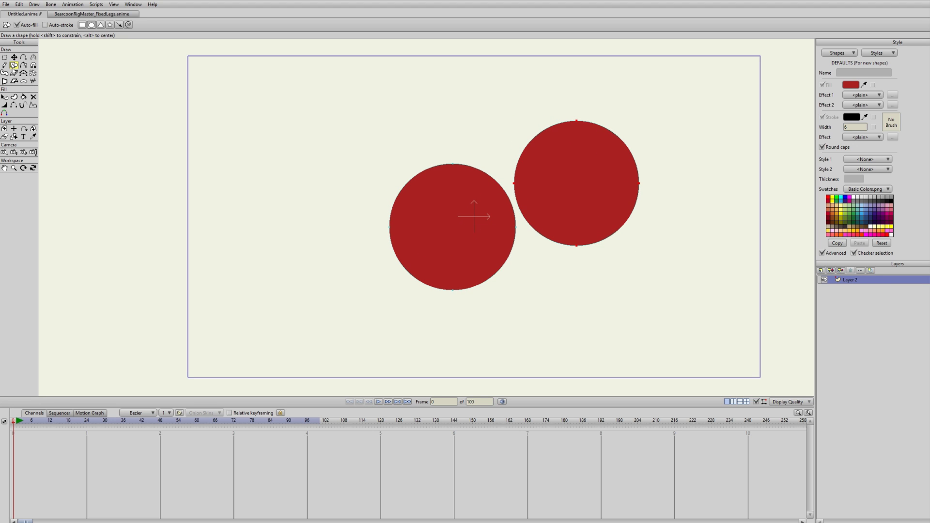
# Change the fill of the upper-right circle to a light violet-blue
pyautogui.click(5, 96)
pyautogui.click(592, 184)
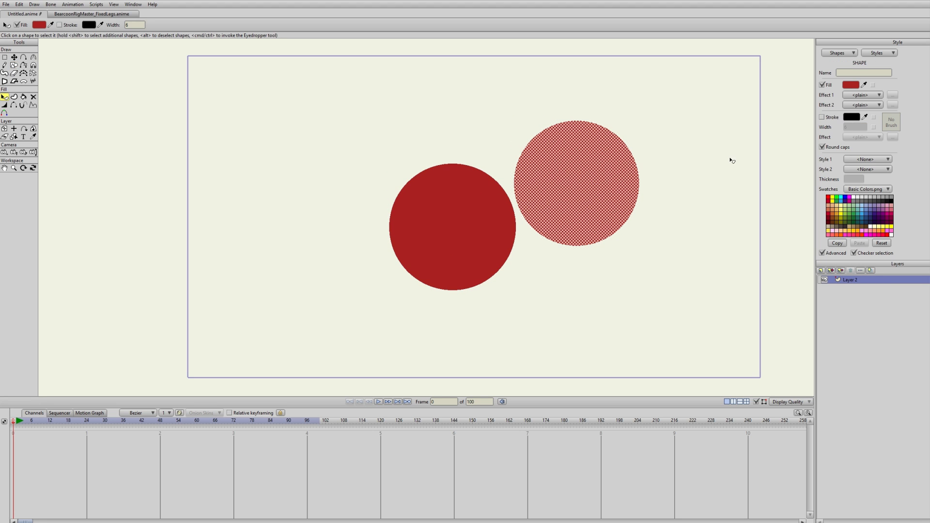
pyautogui.click(854, 85)
pyautogui.click(790, 189)
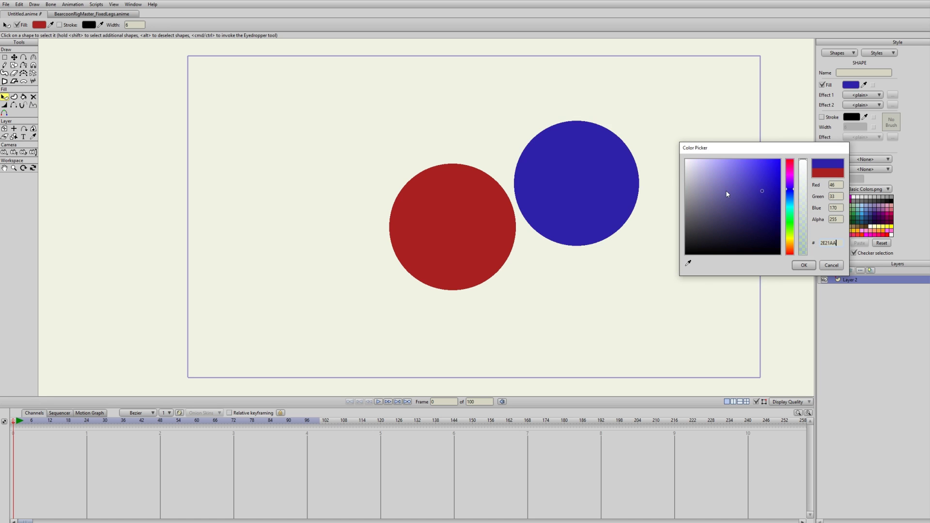
pyautogui.click(736, 181)
pyautogui.click(803, 266)
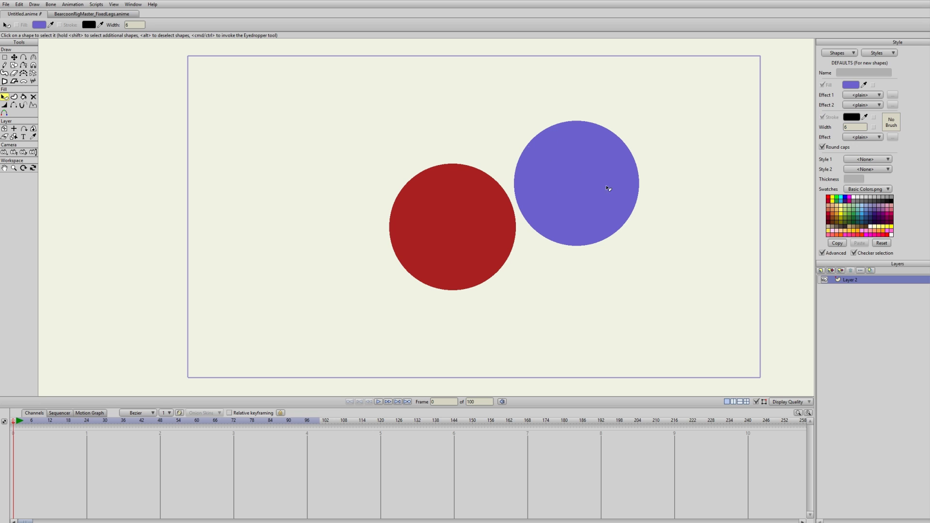
pyautogui.click(14, 57)
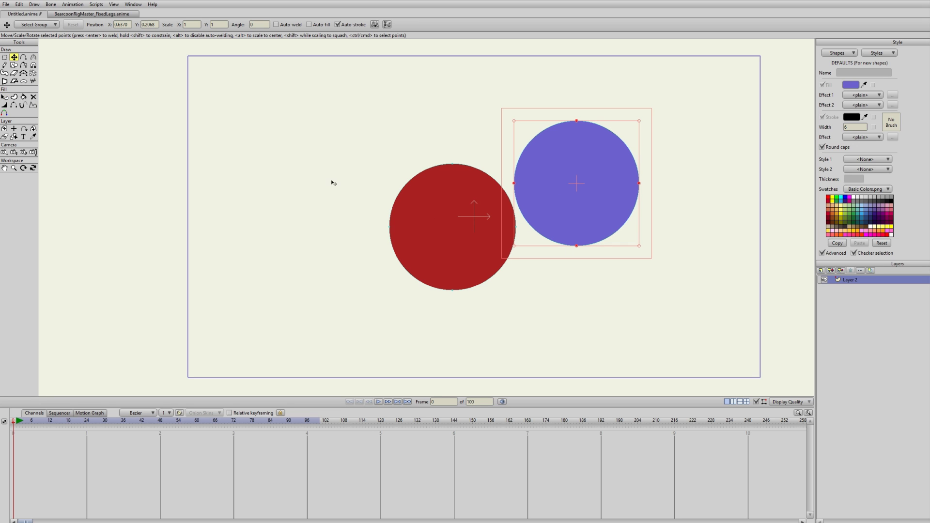
# Rename Layer 2 as Original
pyautogui.doubleClick(856, 278)
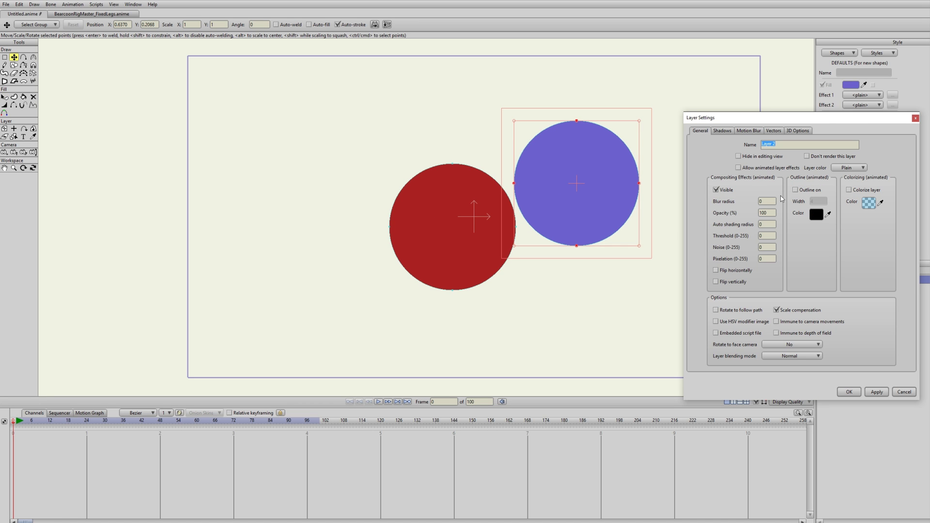
pyautogui.write('On')
pyautogui.write('iginal')
pyautogui.press('Return')
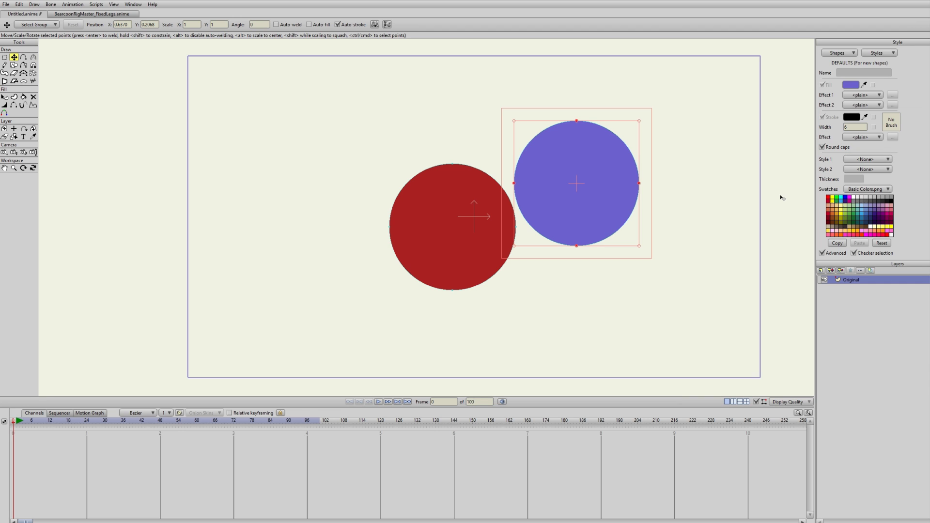
# Create a reference layer from Original and name it Mask
pyautogui.click(841, 271)
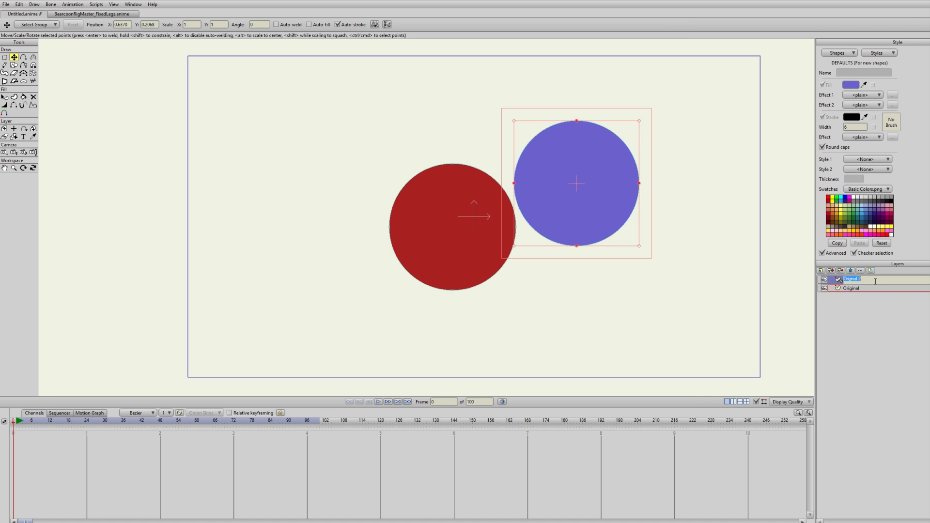
pyautogui.write('Mask')
pyautogui.press('Return')
# Create a second reference layer from Original and name it Masked Object
pyautogui.click(852, 289)
pyautogui.click(843, 271)
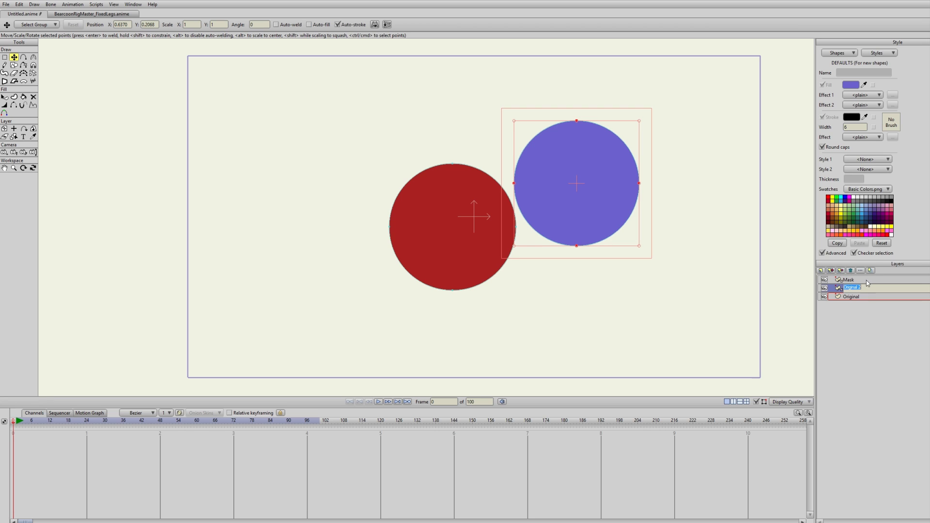
pyautogui.write('Masked Object')
pyautogui.press('Return')
# Move Original to the top of the layer stack and set it to hide in editing view and not render
pyautogui.moveTo(855, 298); pyautogui.dragTo(851, 279)
pyautogui.click(860, 272)
pyautogui.moveTo(812, 120); pyautogui.dragTo(806, 86)
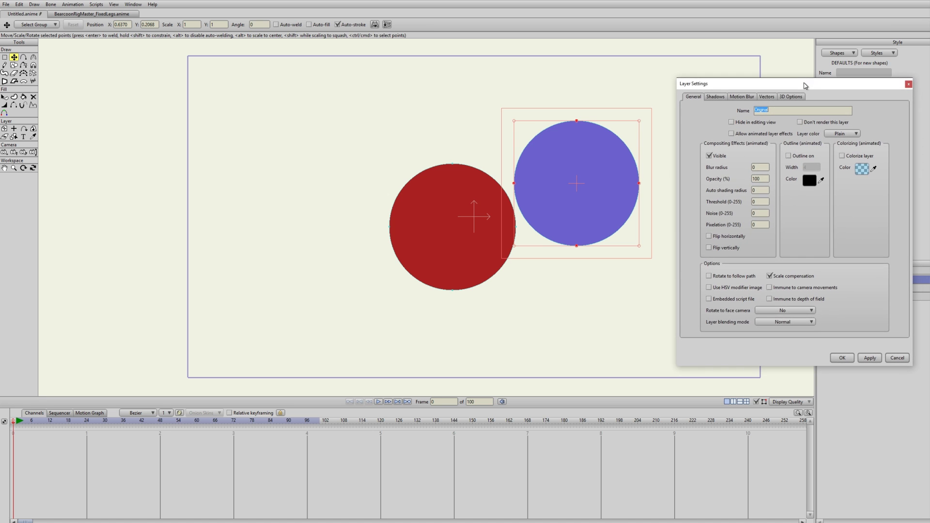
pyautogui.click(810, 122)
pyautogui.click(741, 122)
pyautogui.moveTo(782, 85); pyautogui.dragTo(649, 239)
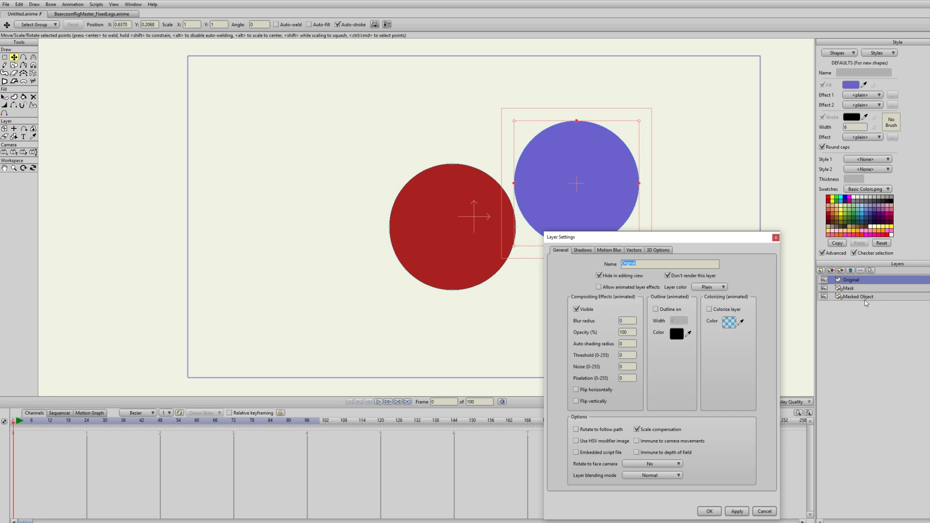
pyautogui.moveTo(724, 237); pyautogui.dragTo(740, 204)
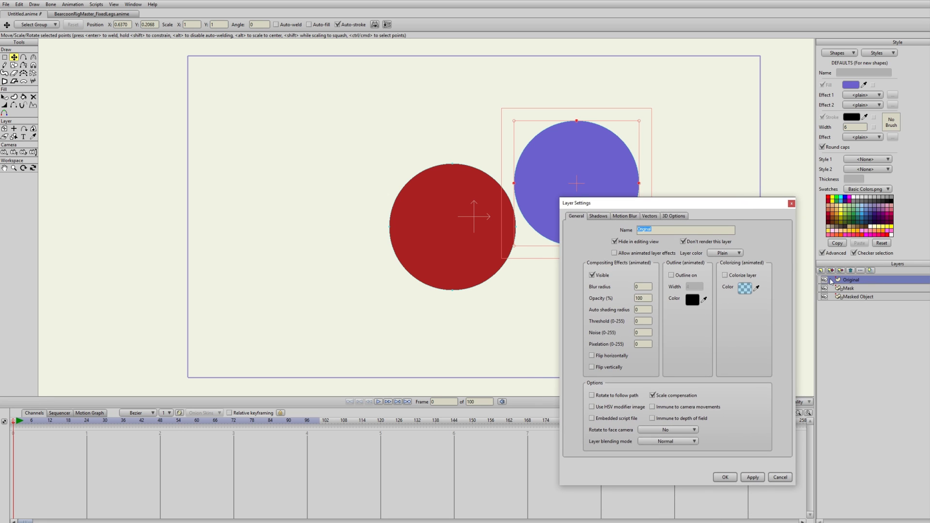
pyautogui.click(632, 242)
pyautogui.click(633, 242)
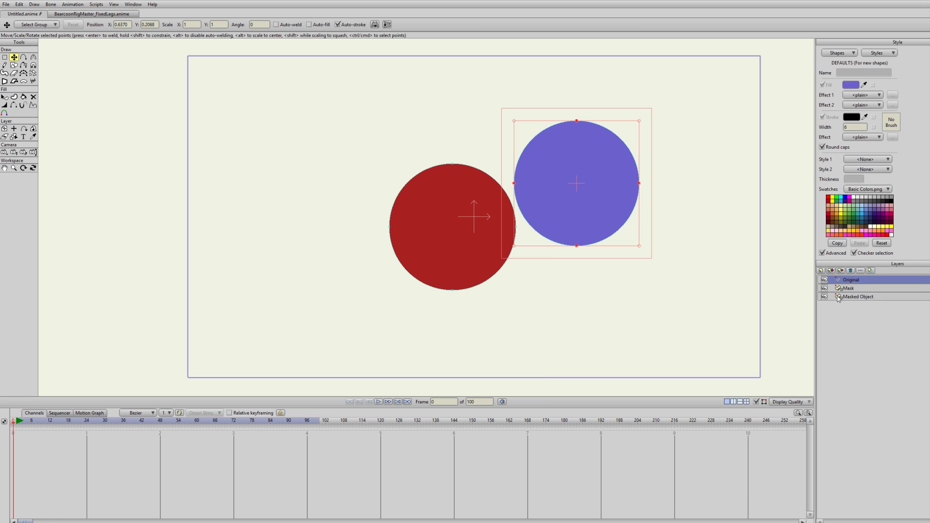
pyautogui.click(726, 477)
# Reshape the Original layer's circles by moving the red circle's top point and the blue circle's left and top points slightly
pyautogui.click(427, 157)
pyautogui.moveTo(454, 164); pyautogui.dragTo(461, 151)
pyautogui.moveTo(516, 178); pyautogui.dragTo(518, 176)
pyautogui.moveTo(584, 129)
pyautogui.mouseDown()
pyautogui.moveTo(590, 142)
pyautogui.moveTo(577, 129)
pyautogui.mouseUp()
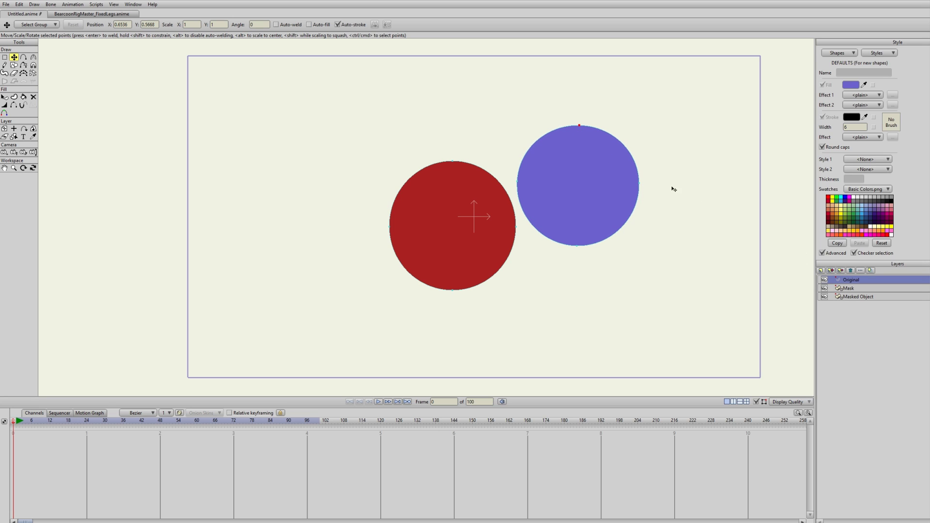
# Move the Mask layer below the Masked Object layer
pyautogui.click(854, 290)
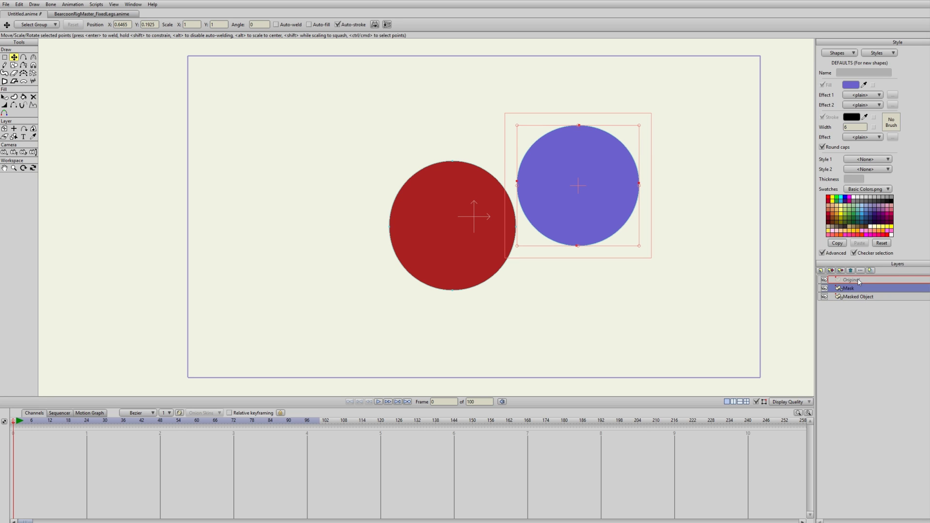
pyautogui.click(856, 295)
pyautogui.click(851, 290)
pyautogui.moveTo(845, 290); pyautogui.dragTo(861, 297)
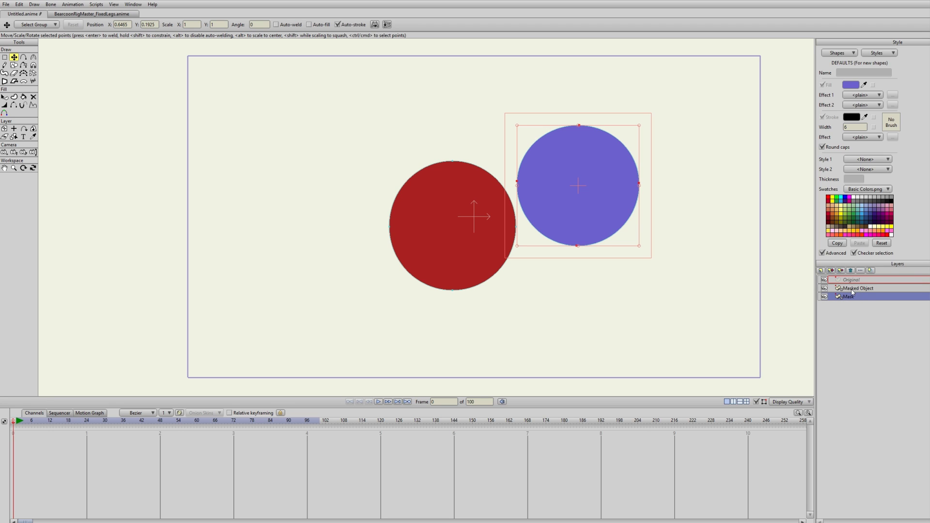
pyautogui.click(699, 264)
# Hide the Masked Object and Original layers, and turn off the blue circle's fill on the Mask layer
pyautogui.click(824, 289)
pyautogui.click(824, 279)
pyautogui.click(4, 97)
pyautogui.click(456, 222)
pyautogui.click(473, 146)
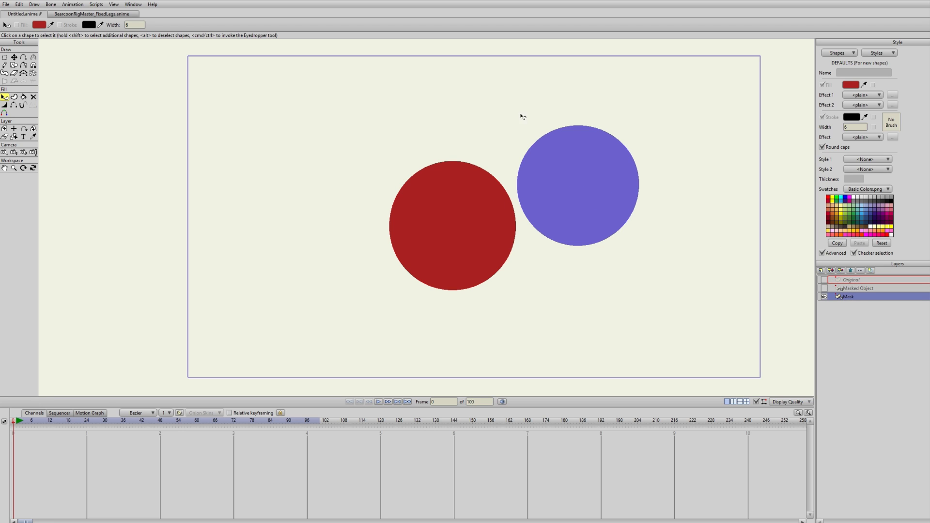
pyautogui.click(584, 191)
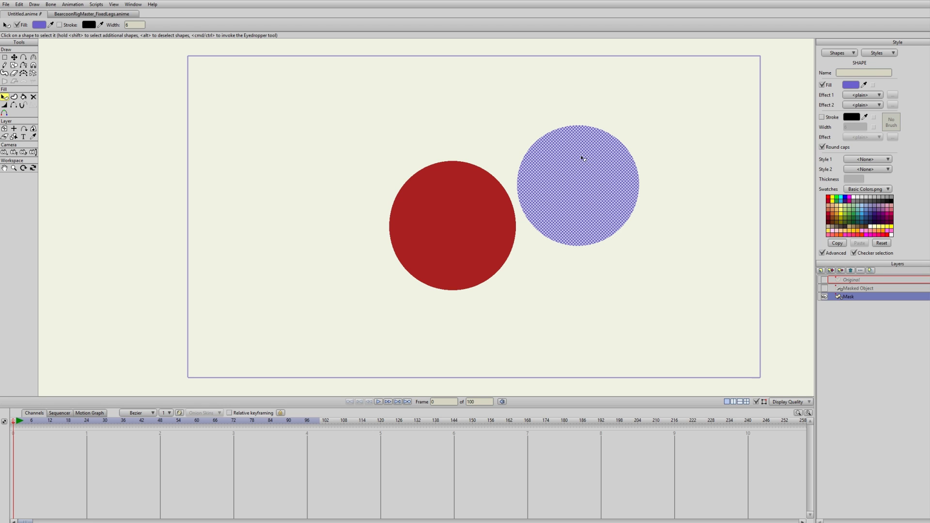
pyautogui.click(822, 85)
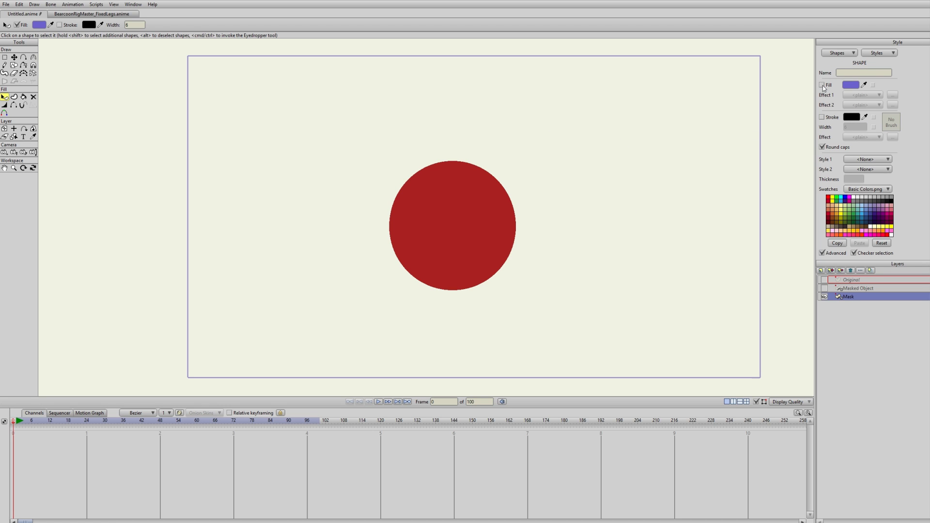
pyautogui.click(598, 212)
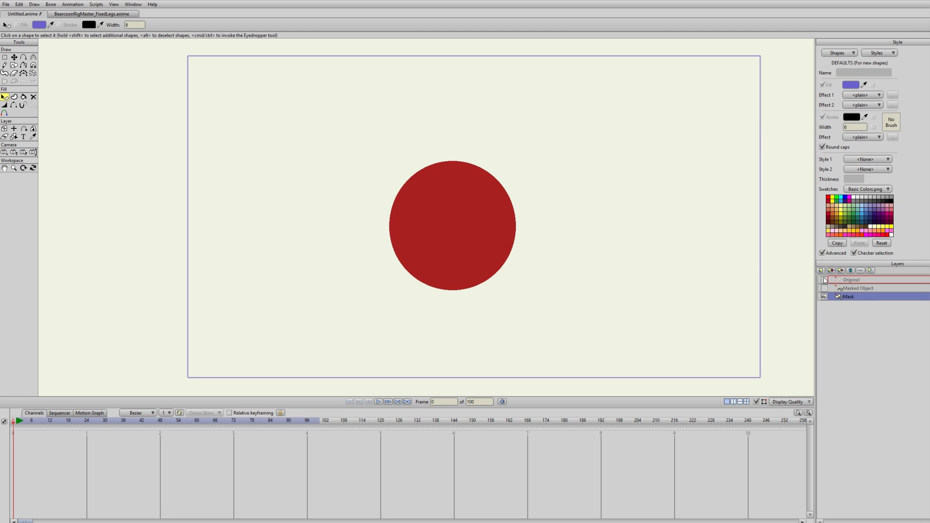
# Move the bottom points of the red and blue circles slightly upward on the Original layer
pyautogui.click(848, 281)
pyautogui.click(13, 56)
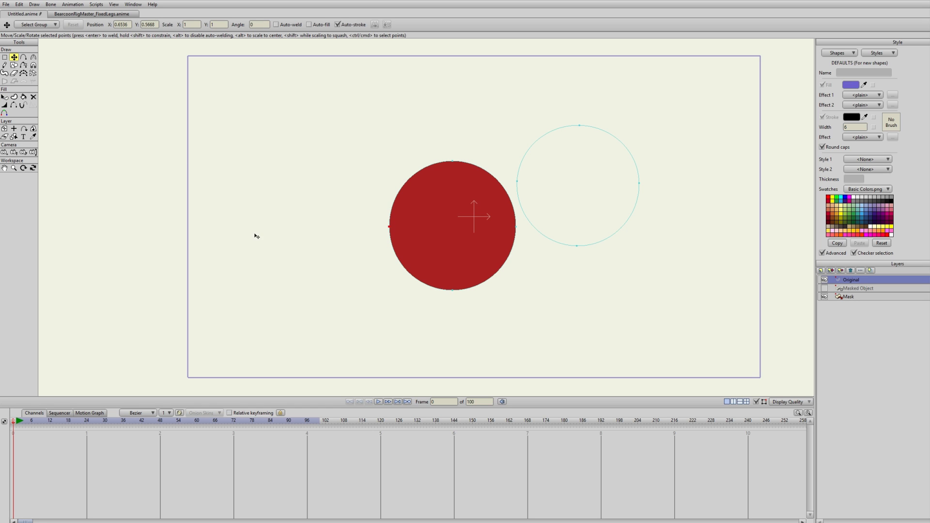
pyautogui.moveTo(464, 281)
pyautogui.mouseDown()
pyautogui.moveTo(465, 316)
pyautogui.moveTo(473, 311)
pyautogui.moveTo(467, 259)
pyautogui.moveTo(462, 276)
pyautogui.mouseUp()
pyautogui.moveTo(577, 246); pyautogui.dragTo(578, 240)
# Hide the Mask and Original layers, and show and select the Masked Object layer
pyautogui.click(848, 297)
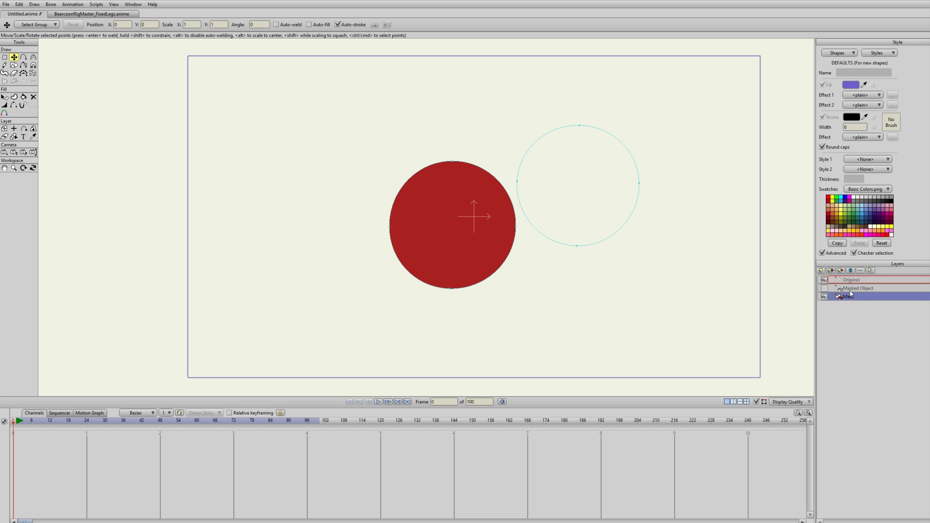
pyautogui.click(824, 296)
pyautogui.click(825, 281)
pyautogui.click(825, 288)
pyautogui.click(855, 289)
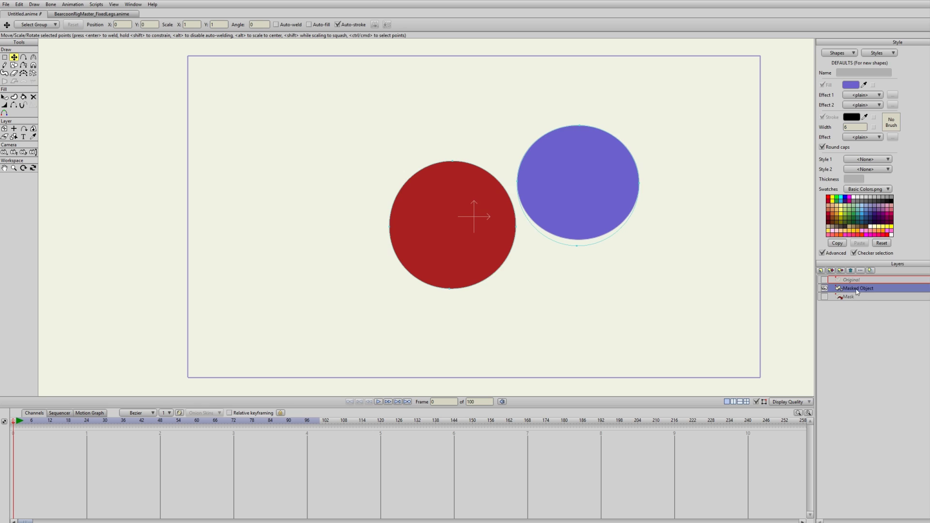
# Turn off the red circle's fill on the Masked Object layer
pyautogui.click(4, 96)
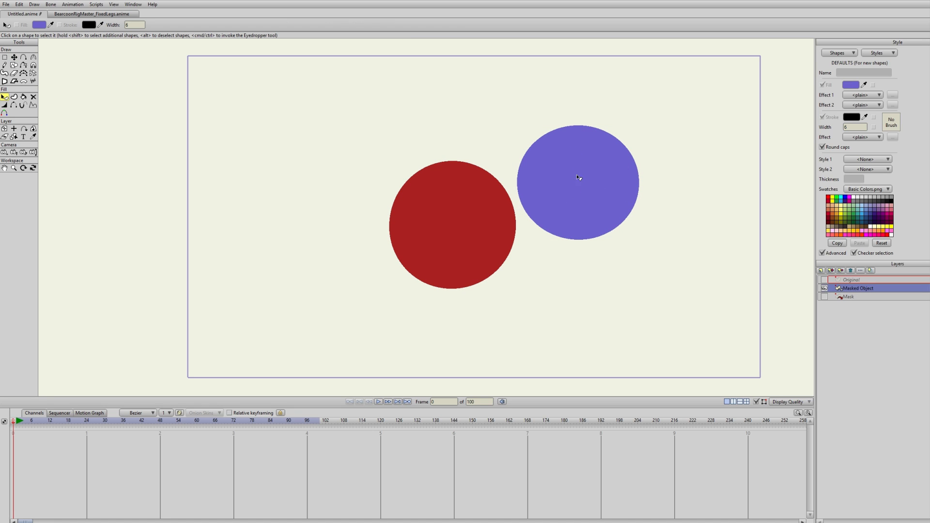
pyautogui.click(464, 212)
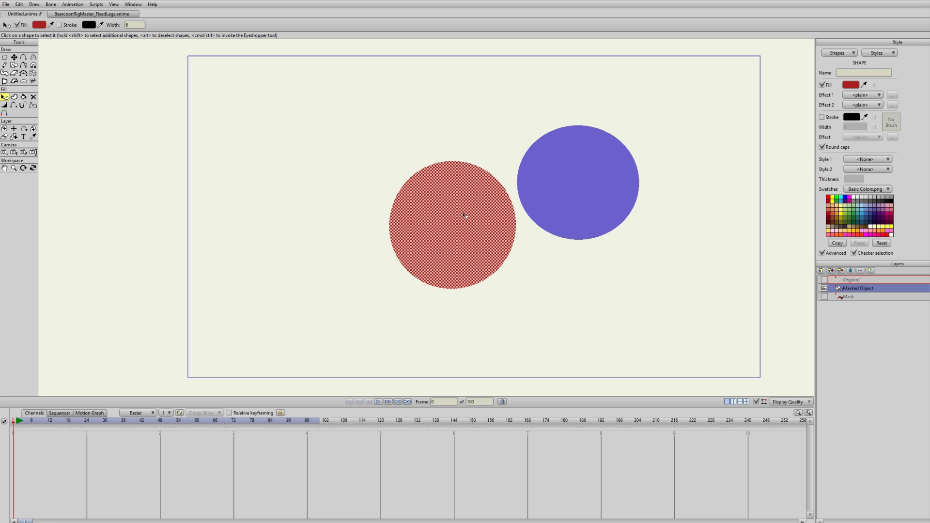
pyautogui.click(822, 85)
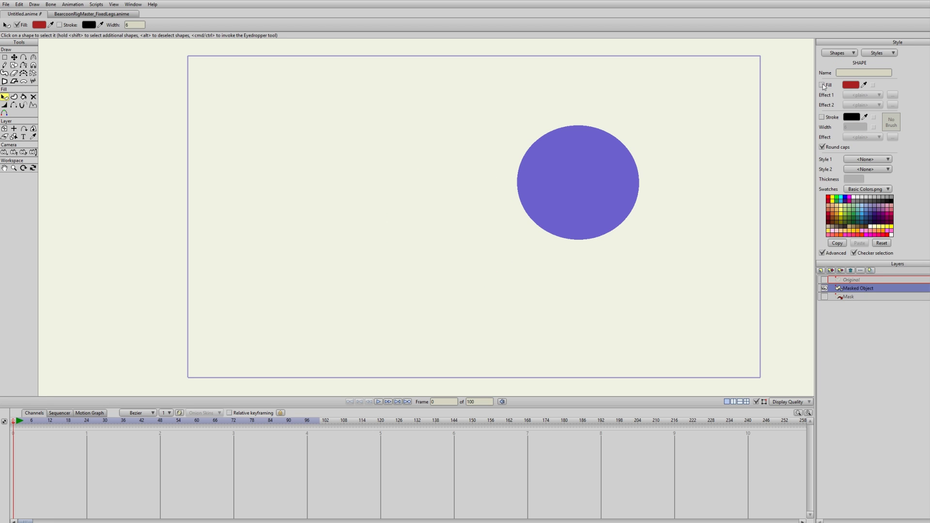
pyautogui.click(14, 58)
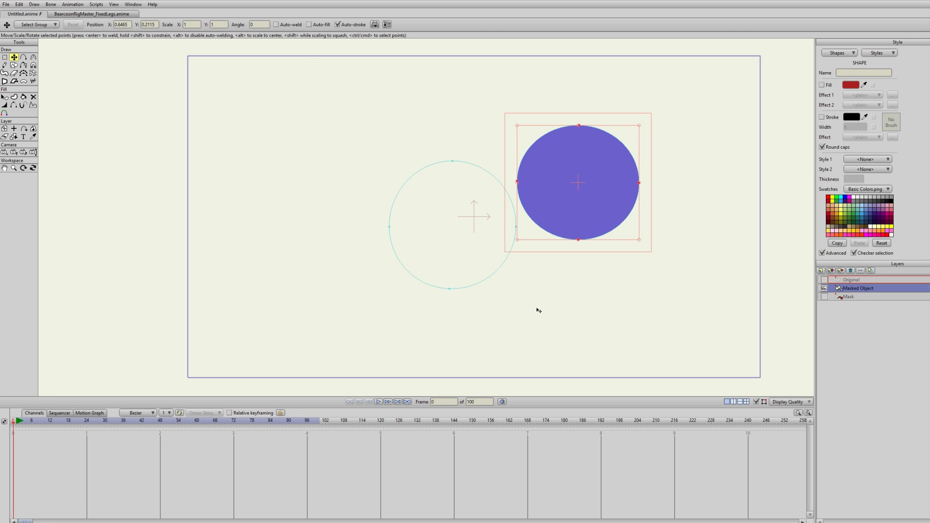
pyautogui.click(537, 308)
# Show the Mask and Original layers again, and shift the bottom points of both circles on the Original layer
pyautogui.click(824, 296)
pyautogui.click(824, 280)
pyautogui.click(841, 281)
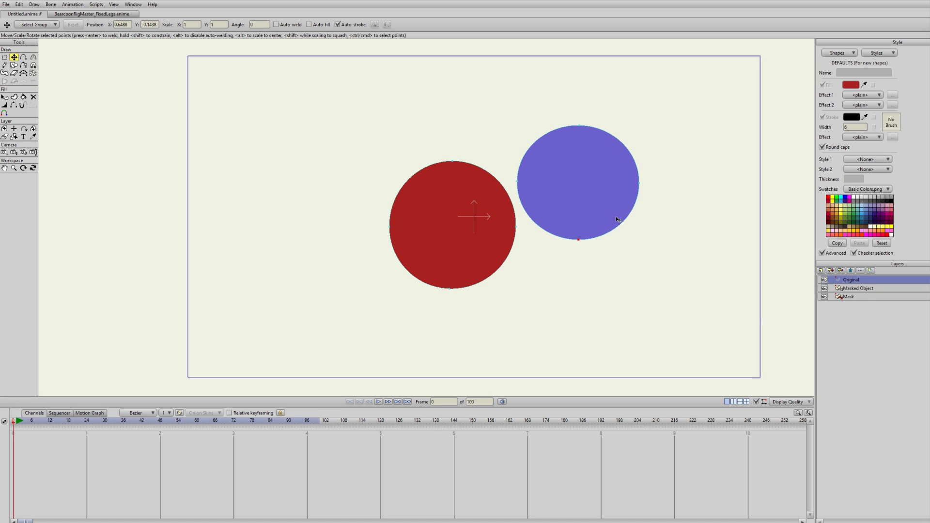
pyautogui.moveTo(452, 288)
pyautogui.mouseDown()
pyautogui.moveTo(455, 272)
pyautogui.moveTo(453, 285)
pyautogui.mouseUp()
pyautogui.moveTo(594, 238)
pyautogui.mouseDown()
pyautogui.moveTo(588, 257)
pyautogui.moveTo(598, 223)
pyautogui.moveTo(609, 241)
pyautogui.mouseUp()
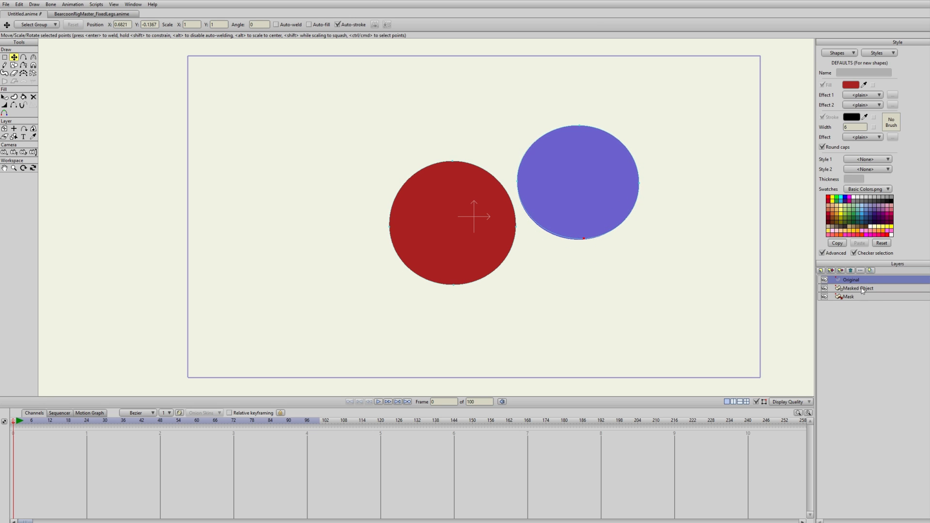
pyautogui.click(848, 297)
pyautogui.click(850, 280)
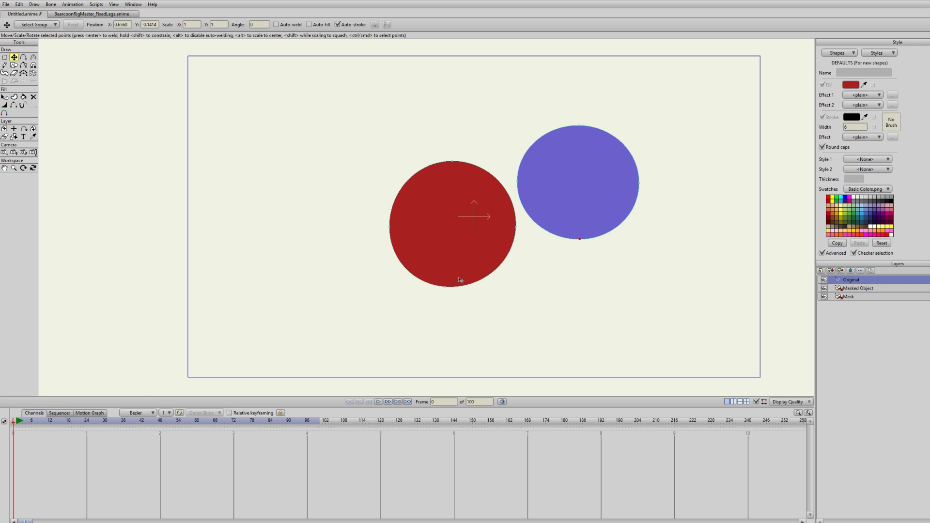
# Group the Masked Object and Mask layers together in a new group layer below Original
pyautogui.click(860, 290)
pyautogui.keyDown('shift'); pyautogui.click(861, 297); pyautogui.keyUp('shift')
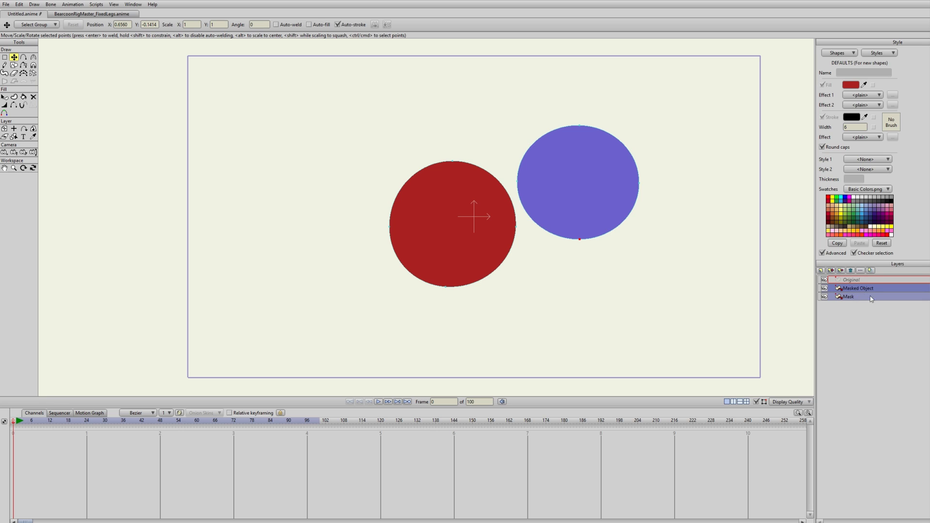
pyautogui.click(821, 270)
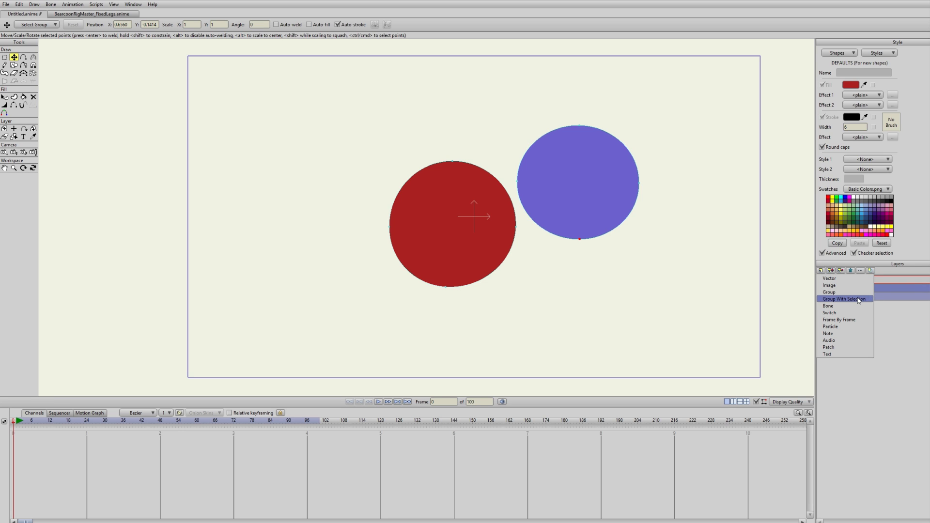
pyautogui.click(859, 300)
pyautogui.click(866, 287)
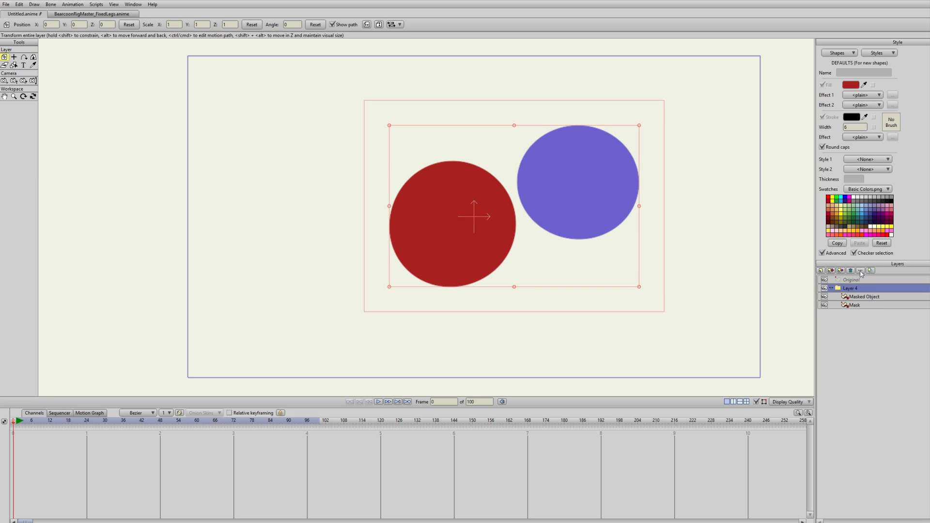
# Set the new group's masking to Hide all
pyautogui.click(861, 272)
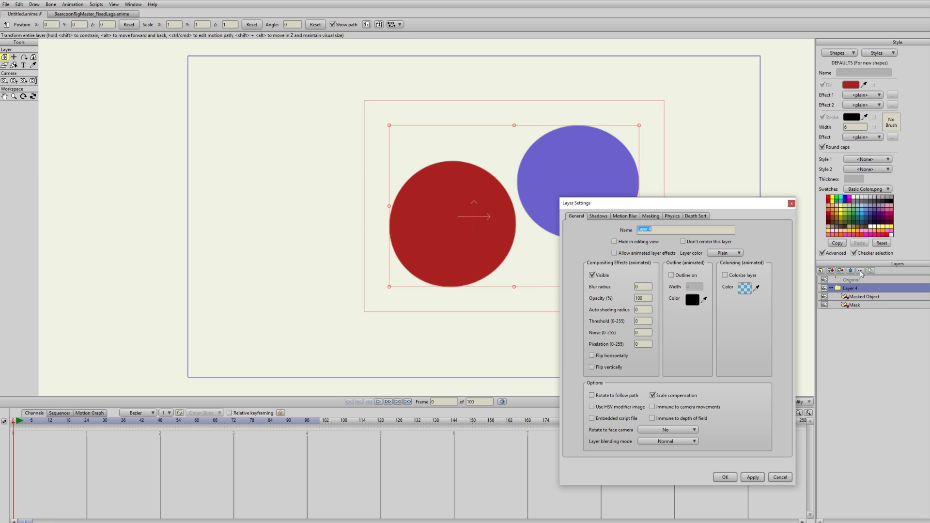
pyautogui.click(651, 217)
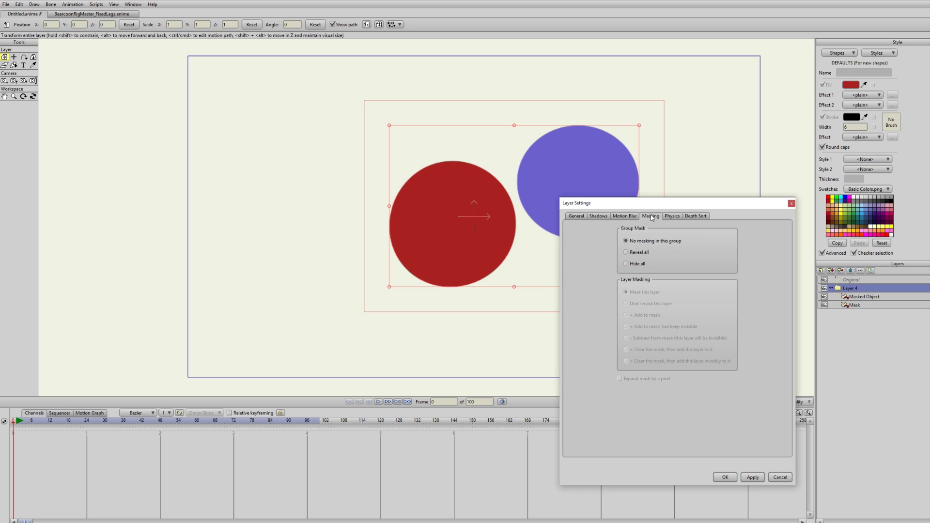
pyautogui.click(640, 264)
pyautogui.click(722, 477)
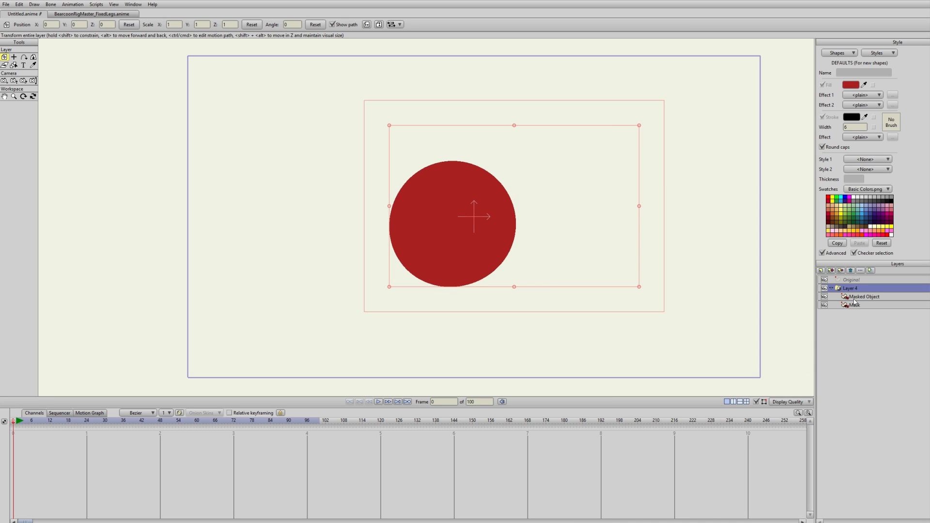
# Check the layer masking options of the Mask and Masked Object layers
pyautogui.doubleClick(854, 305)
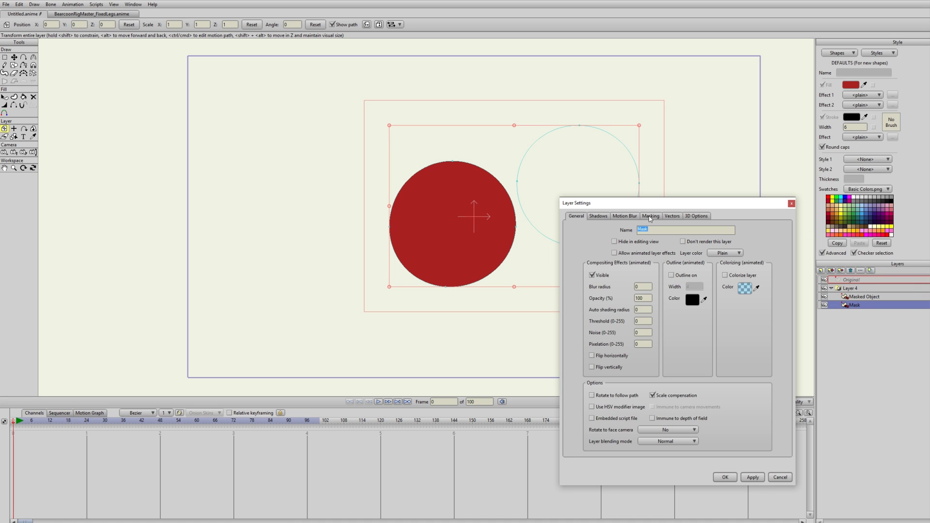
pyautogui.click(650, 216)
pyautogui.click(636, 266)
pyautogui.click(790, 478)
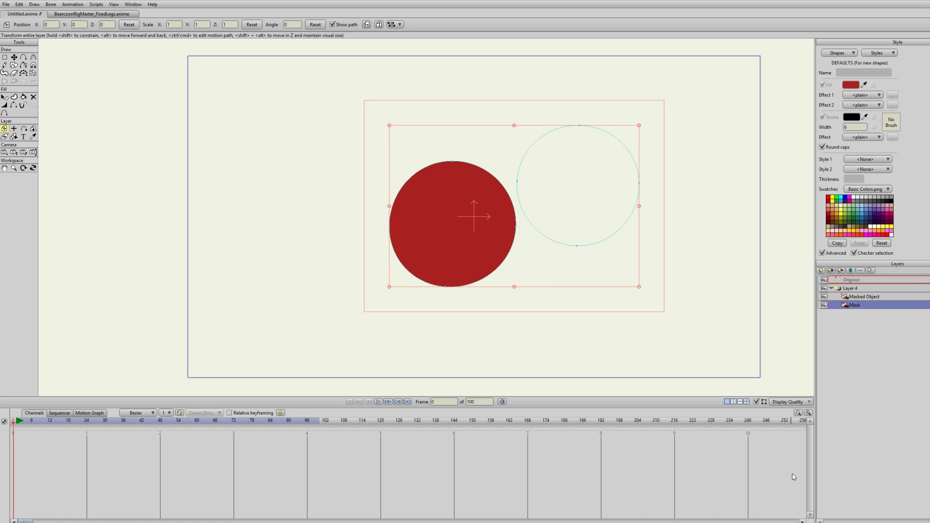
pyautogui.click(866, 298)
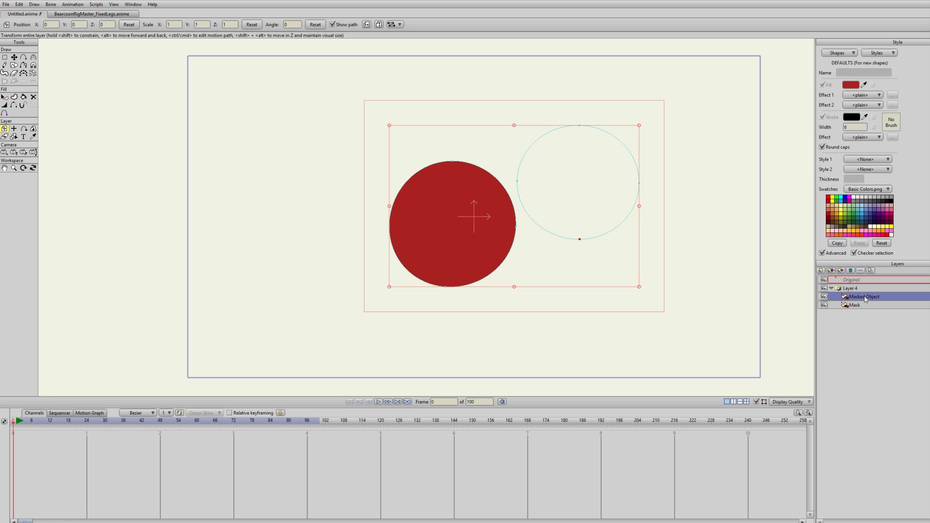
pyautogui.click(860, 271)
pyautogui.click(650, 217)
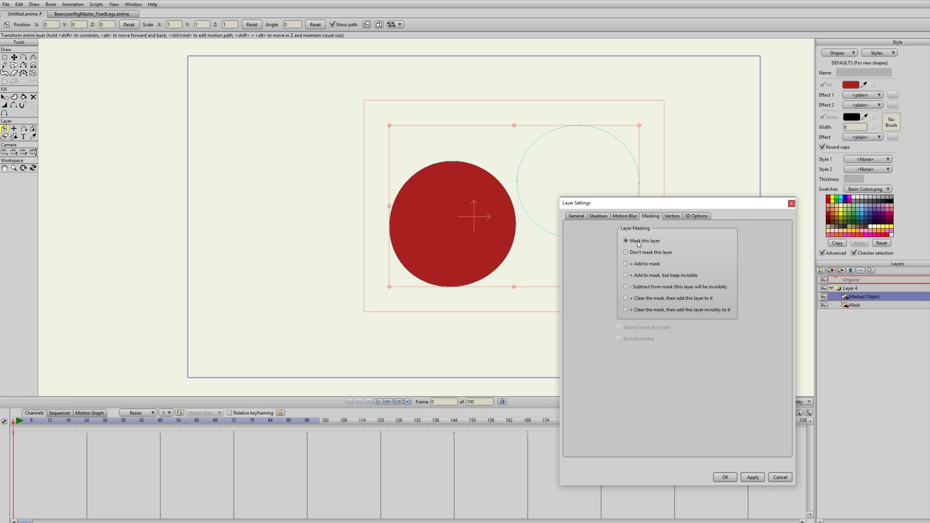
pyautogui.click(780, 477)
# Move the whole blue circle on the Original layer so that it overlaps the upper part of the red circle
pyautogui.click(847, 281)
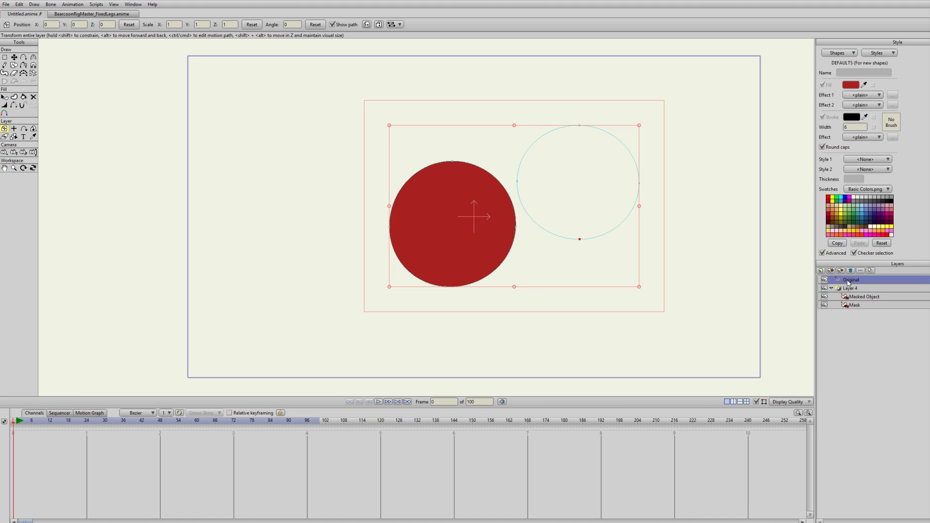
pyautogui.press('t')
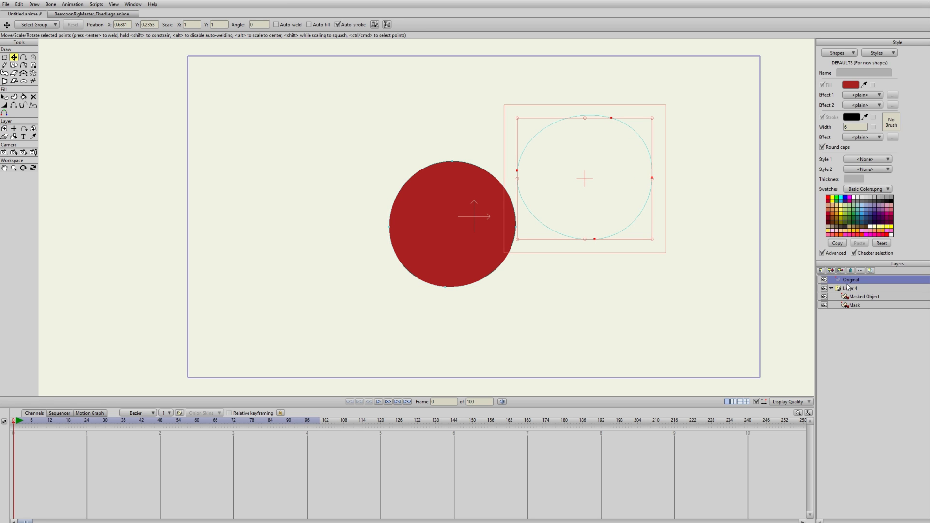
pyautogui.click(699, 289)
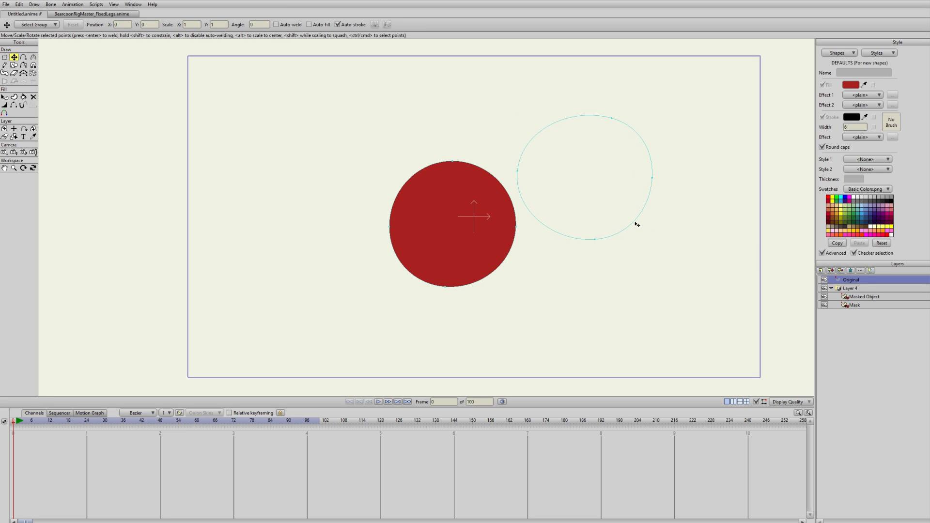
pyautogui.moveTo(637, 224); pyautogui.dragTo(504, 240)
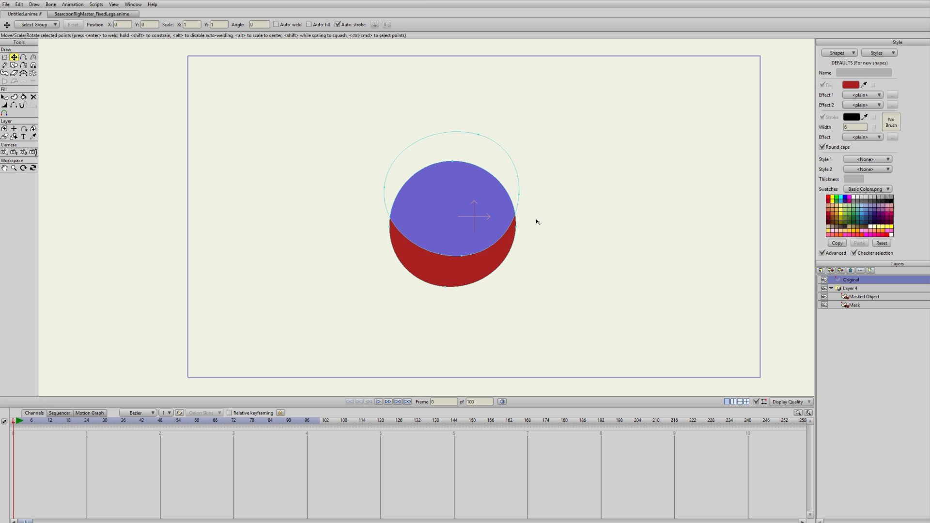
# Lower the blue shape's two side points and shift its bottom point slightly to flatten its lower edge
pyautogui.moveTo(519, 194)
pyautogui.mouseDown()
pyautogui.moveTo(524, 201)
pyautogui.moveTo(520, 194)
pyautogui.mouseUp()
pyautogui.moveTo(462, 256)
pyautogui.mouseDown()
pyautogui.moveTo(455, 268)
pyautogui.moveTo(456, 259)
pyautogui.mouseUp()
pyautogui.moveTo(384, 188); pyautogui.dragTo(384, 221)
pyautogui.moveTo(519, 194); pyautogui.dragTo(524, 226)
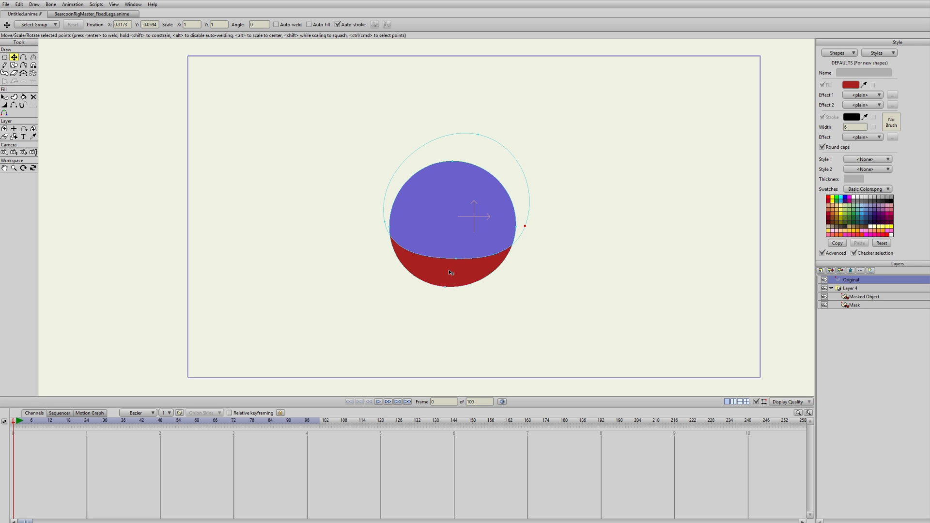
# Arch the blue shape's lower edge upward, centre its top point, and flatten the red circle by moving its top and bottom points inward
pyautogui.moveTo(456, 259); pyautogui.dragTo(456, 222)
pyautogui.moveTo(478, 135); pyautogui.dragTo(458, 147)
pyautogui.moveTo(455, 232); pyautogui.dragTo(457, 253)
pyautogui.moveTo(460, 153); pyautogui.dragTo(459, 142)
pyautogui.moveTo(457, 284)
pyautogui.mouseDown()
pyautogui.moveTo(460, 314)
pyautogui.moveTo(467, 281)
pyautogui.moveTo(467, 301)
pyautogui.mouseUp()
pyautogui.moveTo(460, 242); pyautogui.dragTo(456, 223)
pyautogui.moveTo(462, 167); pyautogui.dragTo(467, 179)
pyautogui.moveTo(460, 143)
pyautogui.mouseDown()
pyautogui.moveTo(459, 154)
pyautogui.moveTo(456, 146)
pyautogui.mouseUp()
pyautogui.moveTo(454, 291); pyautogui.dragTo(456, 265)
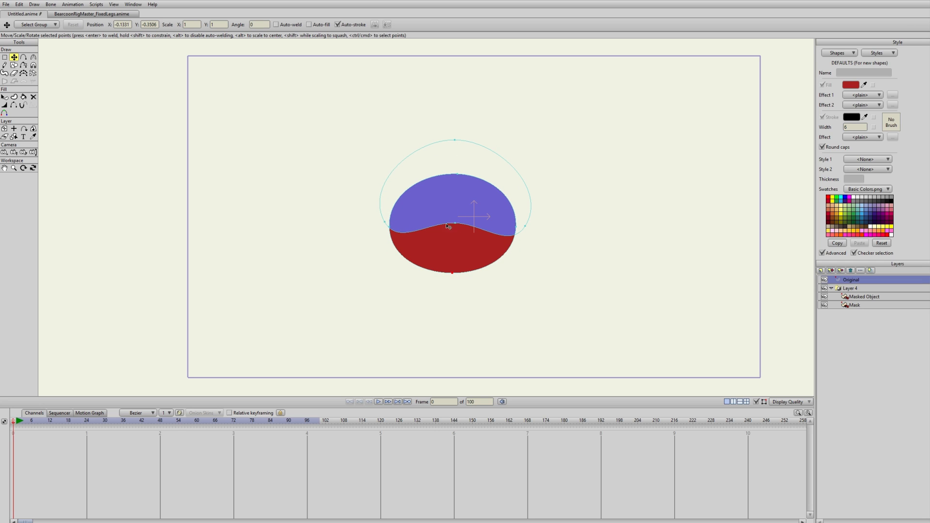
# Adjust the curvature of the blue shape's side, top and bottom points, and raise its lower edge into an eyelid arc
pyautogui.press('c')
pyautogui.moveTo(386, 223); pyautogui.dragTo(104, 263)
pyautogui.moveTo(528, 229); pyautogui.dragTo(368, 179)
pyautogui.moveTo(459, 145); pyautogui.dragTo(775, 145)
pyautogui.press('t')
pyautogui.press('c')
pyautogui.moveTo(457, 224); pyautogui.dragTo(686, 225)
pyautogui.press('t')
pyautogui.moveTo(455, 223); pyautogui.dragTo(457, 191)
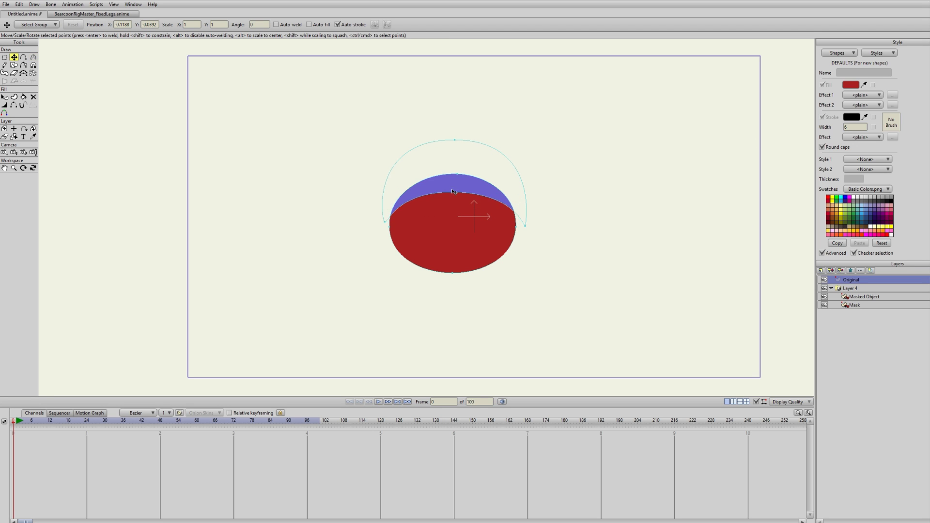
# Lower the red circle's bottom point and fit the blue shape's side and lower-edge points to the red circle's outline
pyautogui.click(458, 279)
pyautogui.moveTo(459, 279); pyautogui.dragTo(458, 290)
pyautogui.moveTo(379, 222); pyautogui.dragTo(382, 227)
pyautogui.moveTo(530, 230); pyautogui.dragTo(523, 235)
pyautogui.moveTo(456, 196)
pyautogui.mouseDown()
pyautogui.moveTo(456, 285)
pyautogui.moveTo(457, 187)
pyautogui.moveTo(456, 196)
pyautogui.mouseUp()
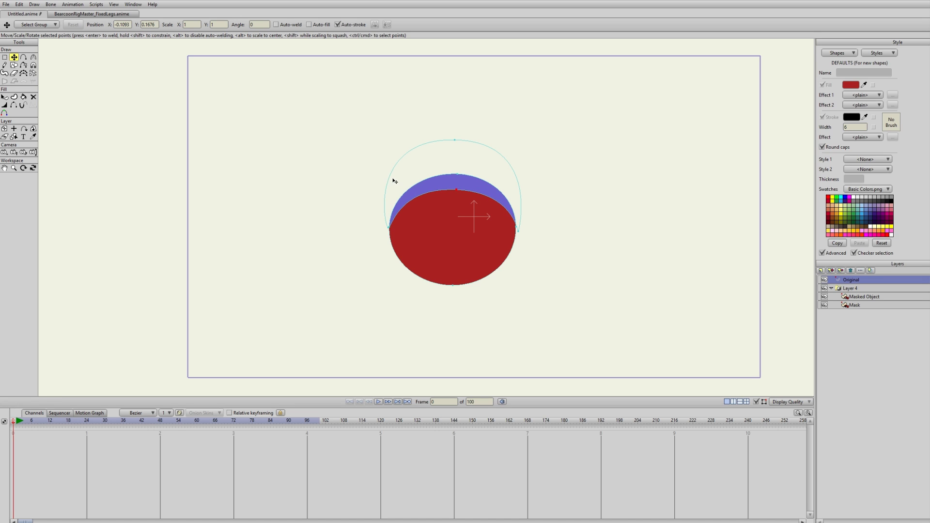
# Collapse the mask group in the layer list to hide its Masked Object and Mask layers
pyautogui.click(842, 288)
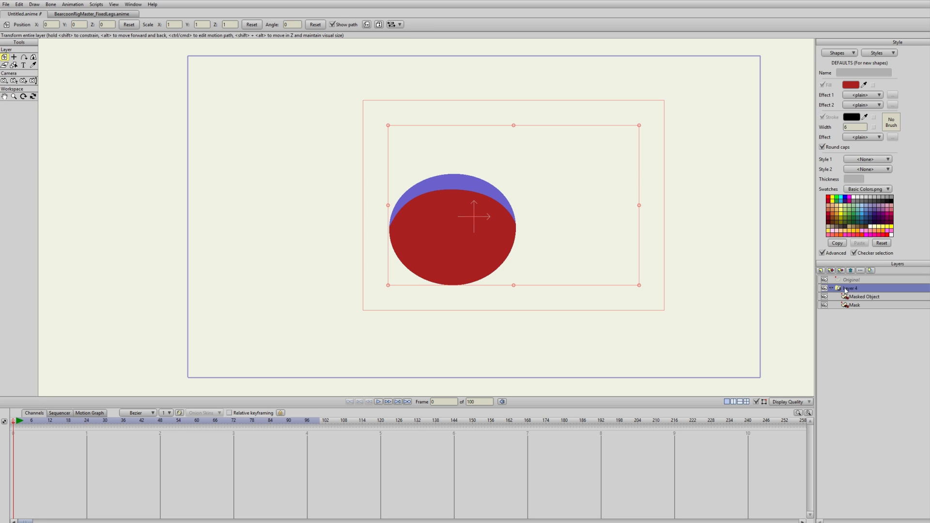
pyautogui.click(832, 289)
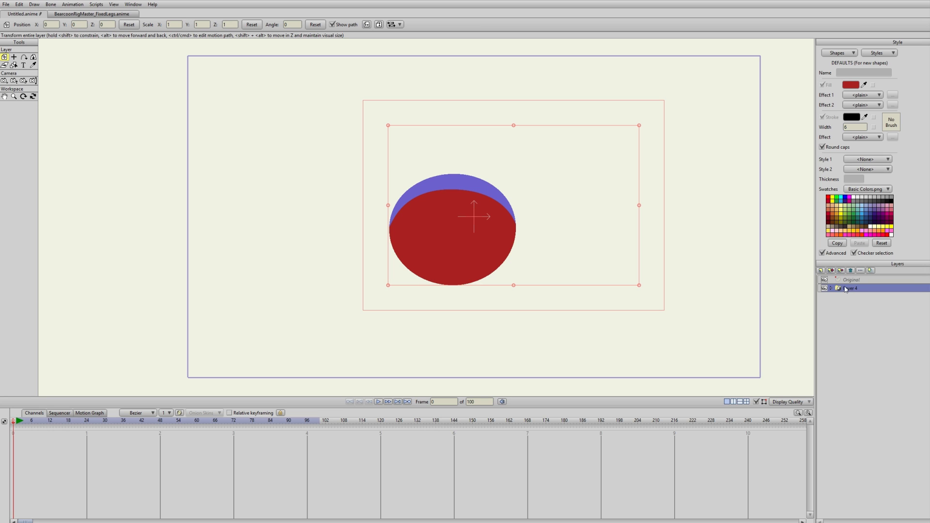
pyautogui.click(832, 289)
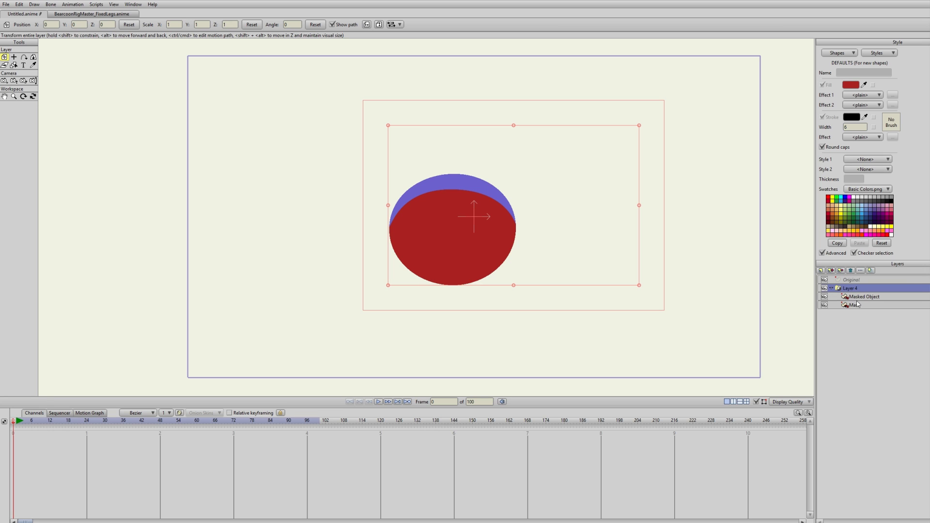
pyautogui.click(832, 289)
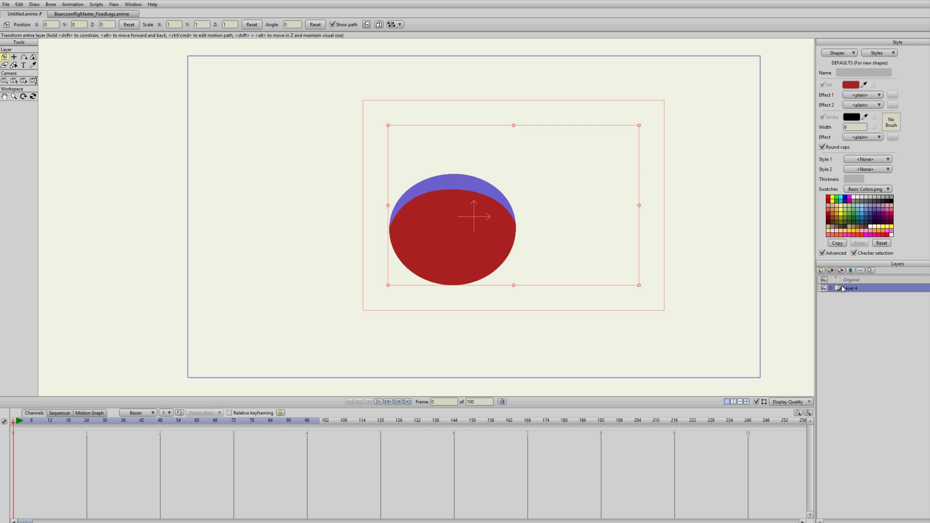
# Check the Original layer's general settings for hiding it in the editing view and excluding it from rendering
pyautogui.click(852, 280)
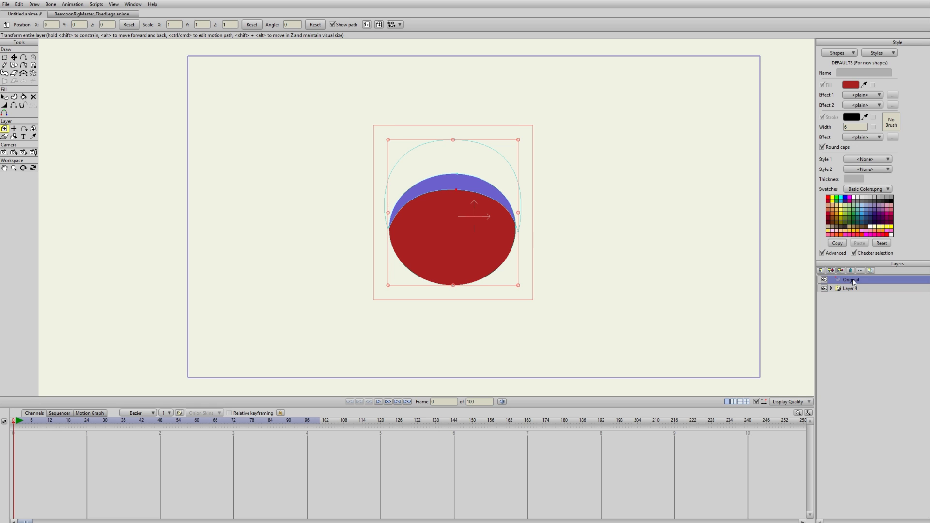
pyautogui.press('g')
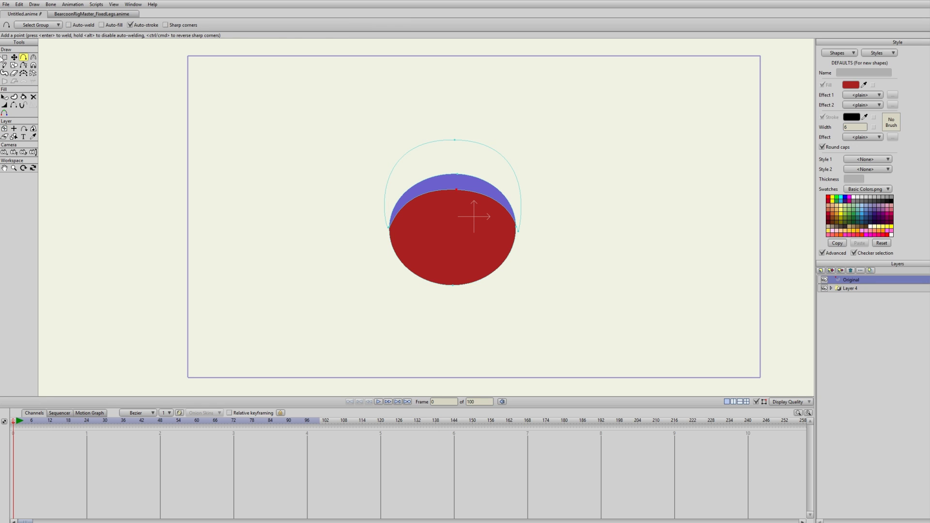
pyautogui.press('t')
pyautogui.click(428, 224)
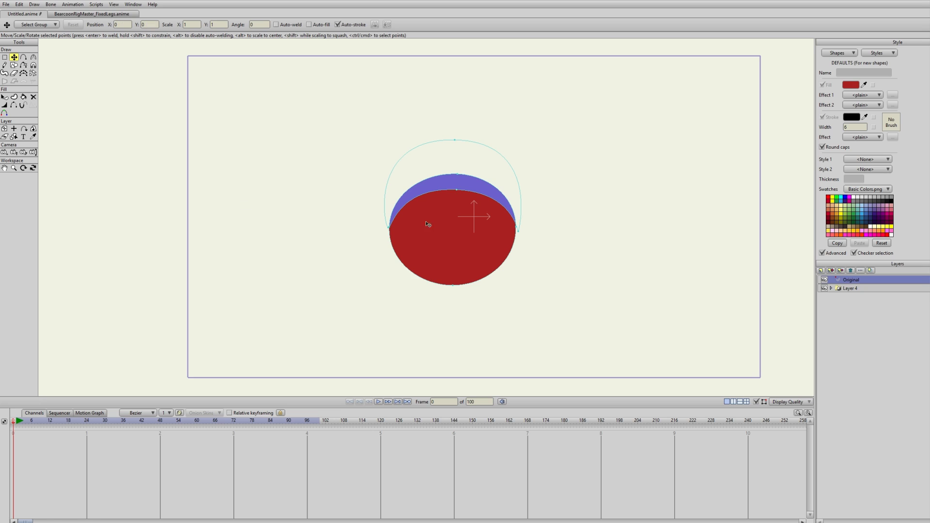
pyautogui.click(860, 273)
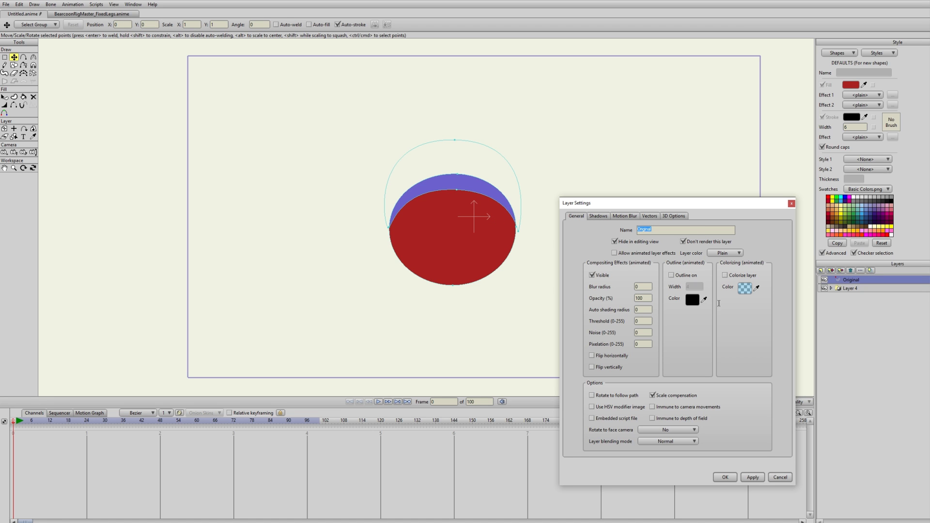
pyautogui.click(781, 477)
# Lower the bottom points of both shapes on the Original layer, and set the layer's color to Green
pyautogui.moveTo(457, 193); pyautogui.dragTo(465, 289)
pyautogui.click(819, 280)
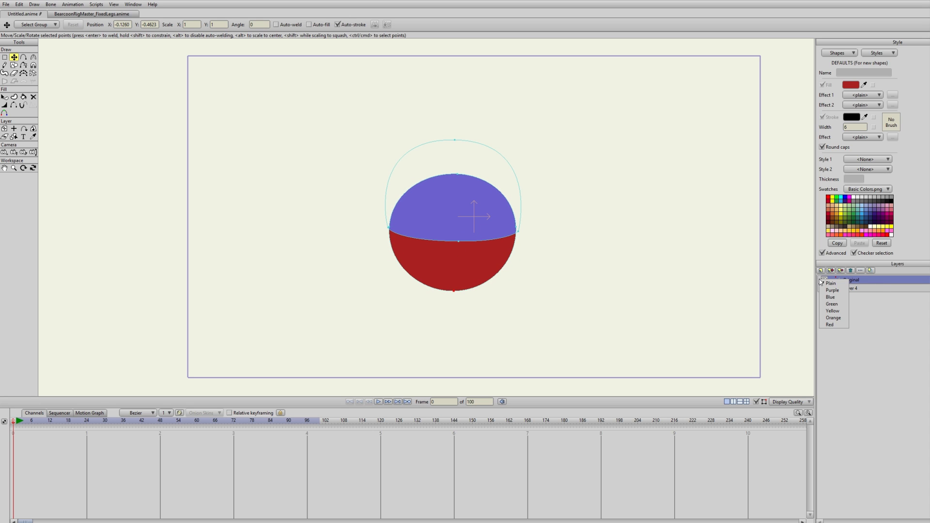
pyautogui.click(834, 306)
pyautogui.click(853, 289)
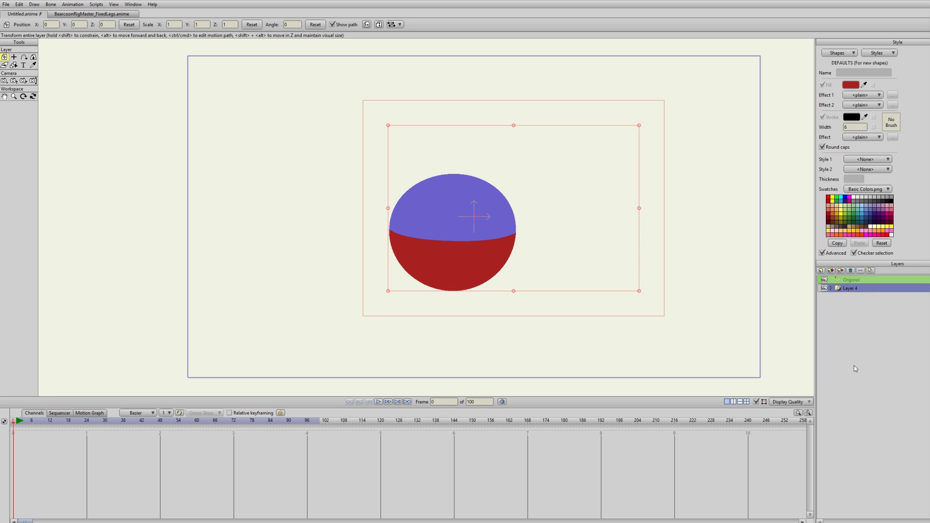
# Raise the blue shape's lower-edge point into an arc and lower its top point slightly on the Original layer
pyautogui.click(853, 280)
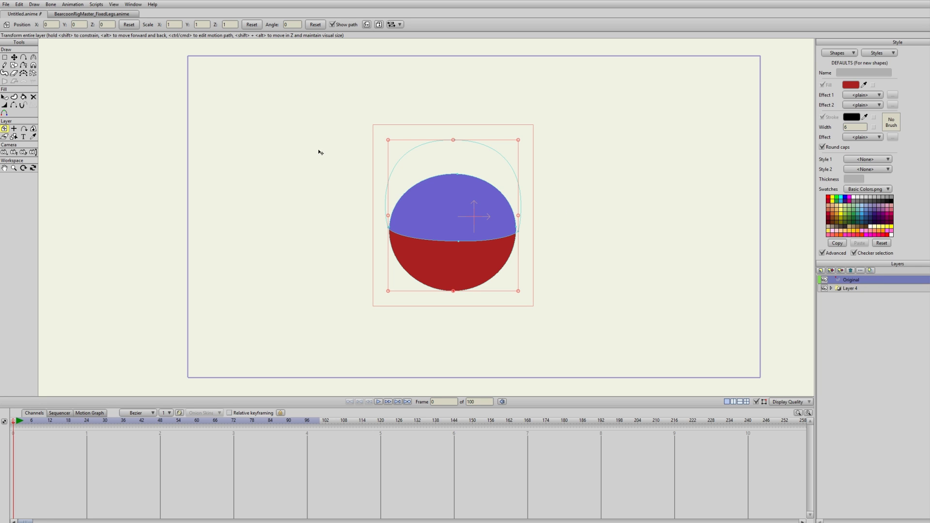
pyautogui.click(14, 57)
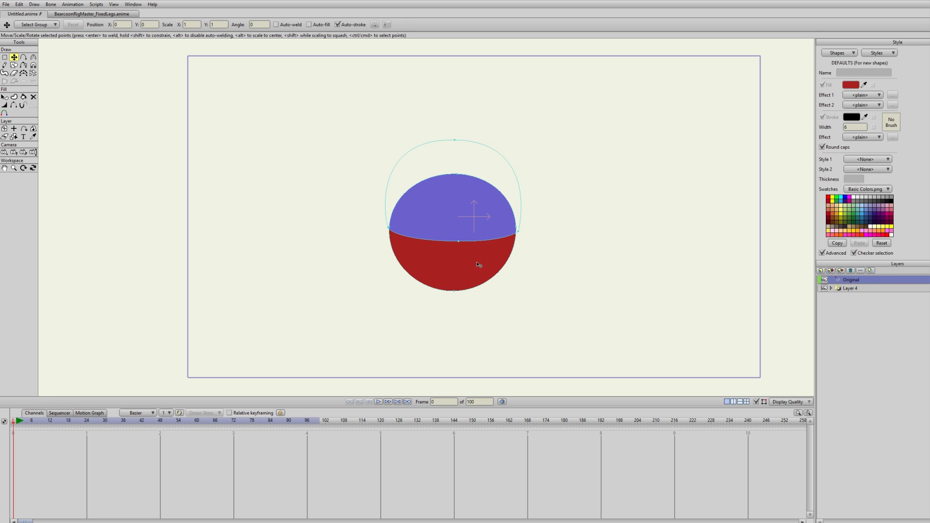
pyautogui.moveTo(469, 242); pyautogui.dragTo(470, 233)
pyautogui.moveTo(456, 148)
pyautogui.mouseDown()
pyautogui.moveTo(455, 159)
pyautogui.moveTo(455, 151)
pyautogui.mouseUp()
pyautogui.moveTo(460, 235); pyautogui.dragTo(459, 198)
pyautogui.moveTo(454, 147); pyautogui.dragTo(454, 147)
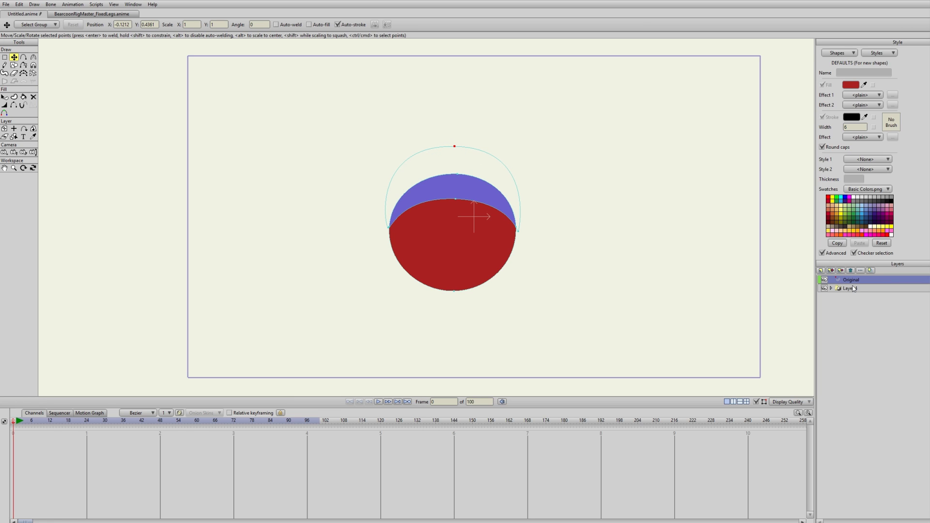
# Move the whole Original layer slightly up and left to position X -0.0048, Y 0.0285
pyautogui.press('m')
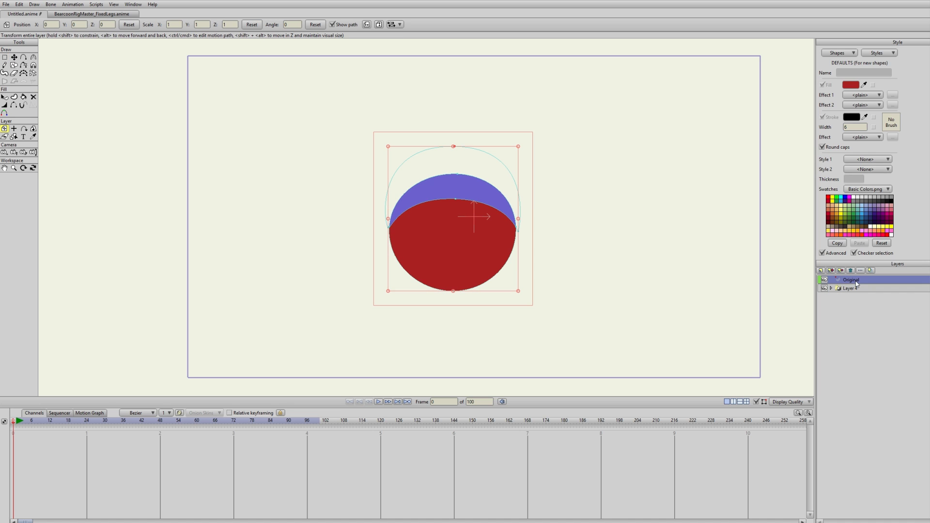
pyautogui.moveTo(465, 205); pyautogui.dragTo(459, 184)
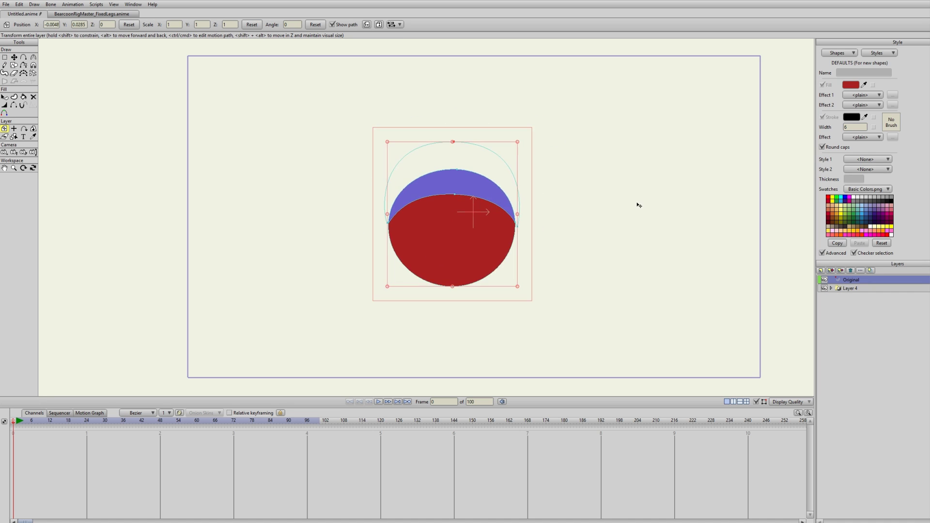
# Switch to the BearcoonRigMaster_FixedLegs.anime document and select the PupilsCONTROL layer
pyautogui.click(120, 14)
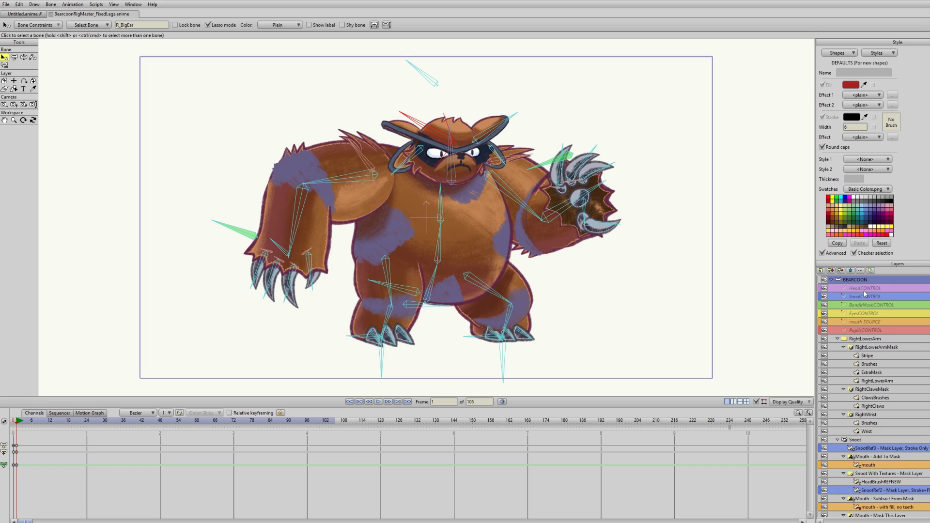
pyautogui.click(871, 331)
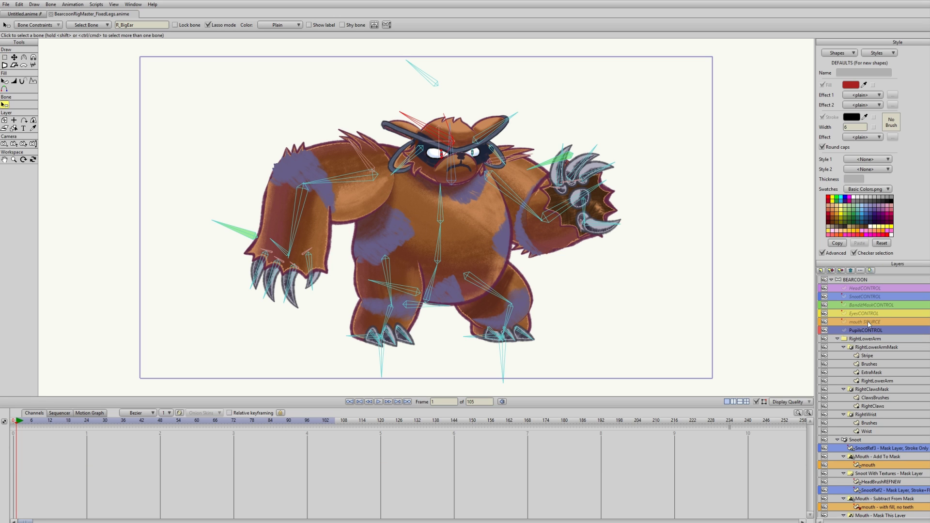
# Inspect the points of the HeadCONTROL, EyesCONTROL, BanditMaskCONTROL and mouth SOURCE layers by selecting each one in turn
pyautogui.click(870, 305)
pyautogui.click(923, 288)
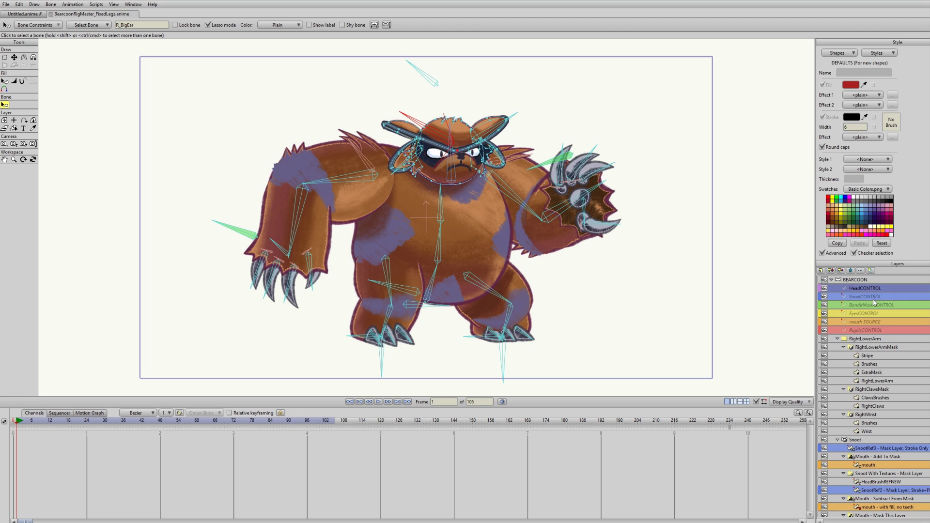
pyautogui.click(881, 323)
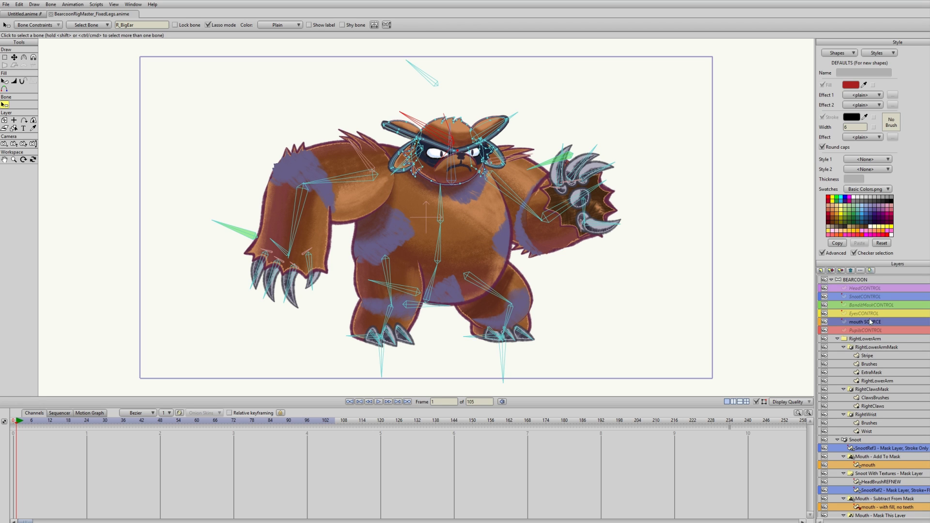
pyautogui.click(867, 314)
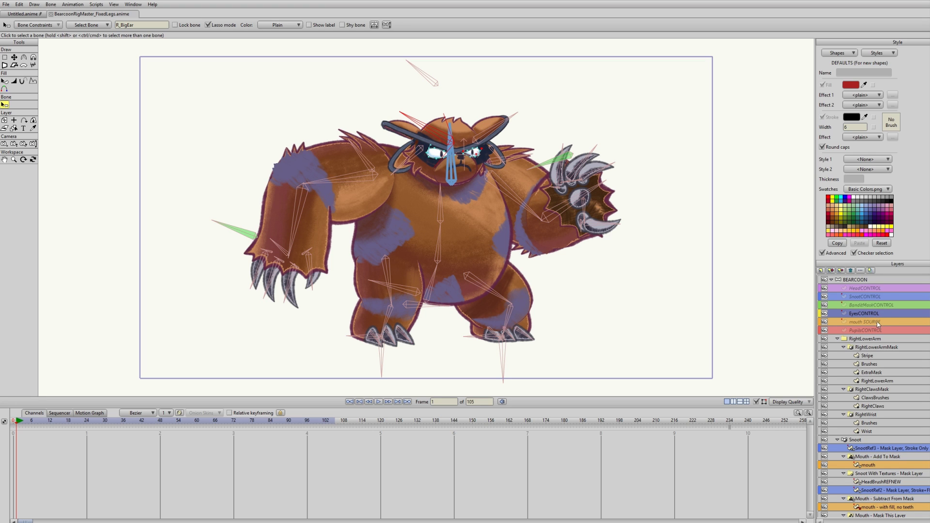
pyautogui.click(871, 306)
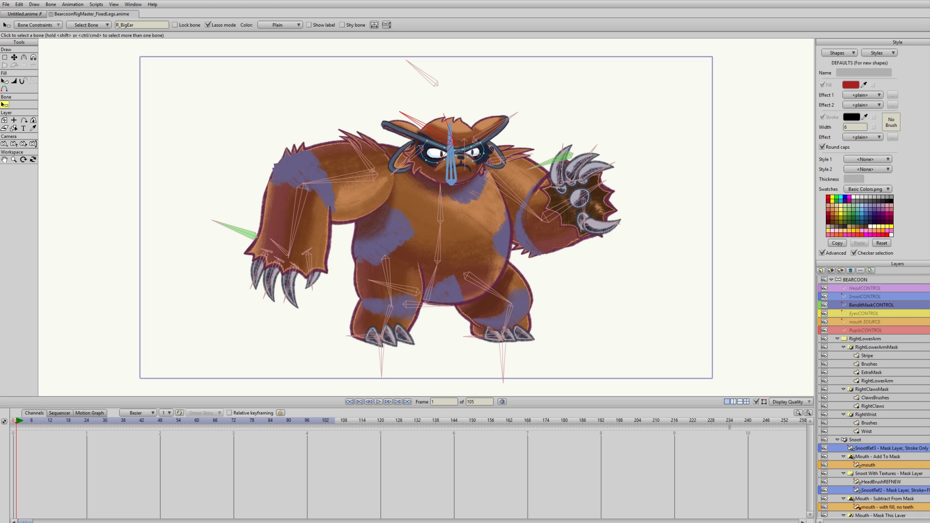
pyautogui.click(884, 323)
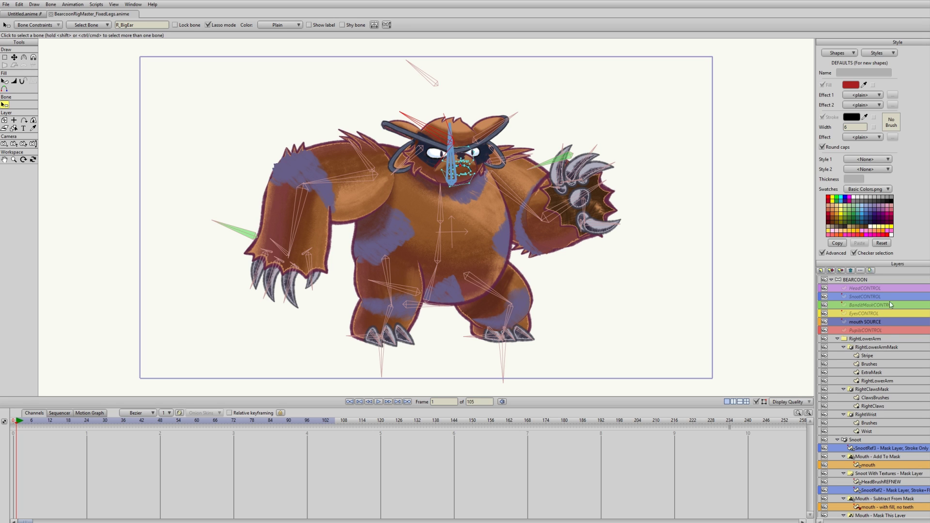
# Look through the rig's layer list to compare the color-coded reference layers with the control layers of the same color
pyautogui.scroll(-5, 874, 396)
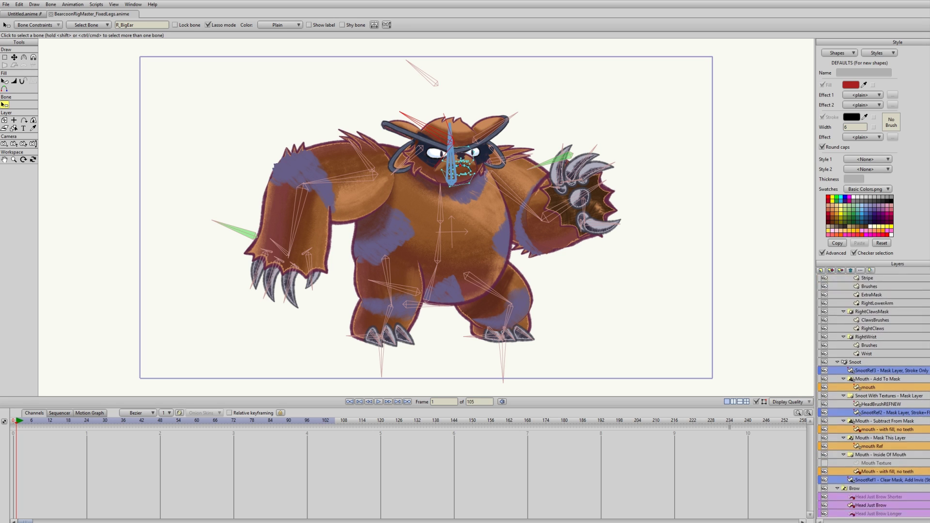
pyautogui.scroll(5, 873, 396)
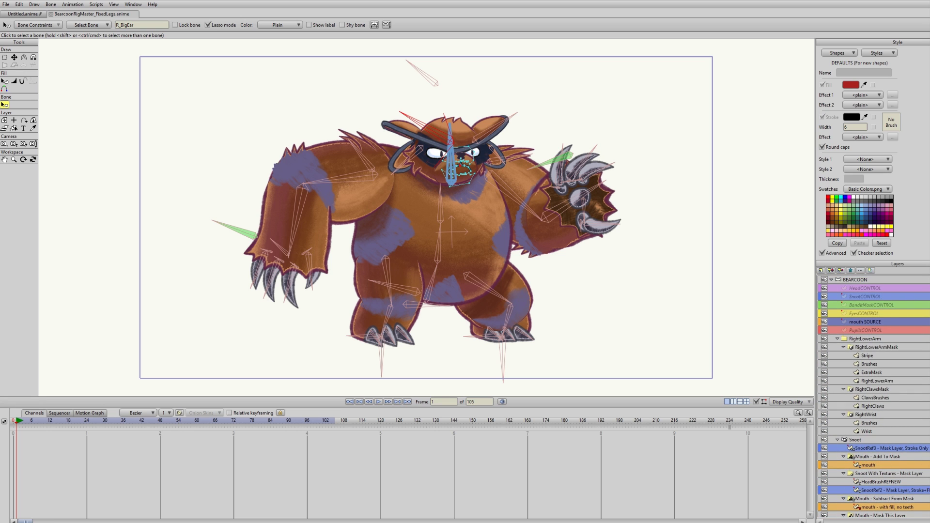
pyautogui.scroll(-10, 873, 396)
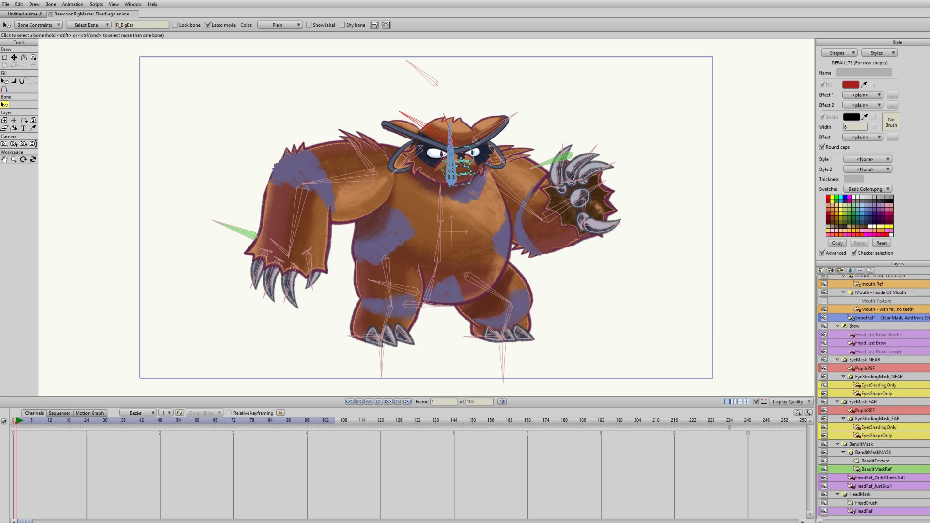
pyautogui.scroll(-2, 874, 396)
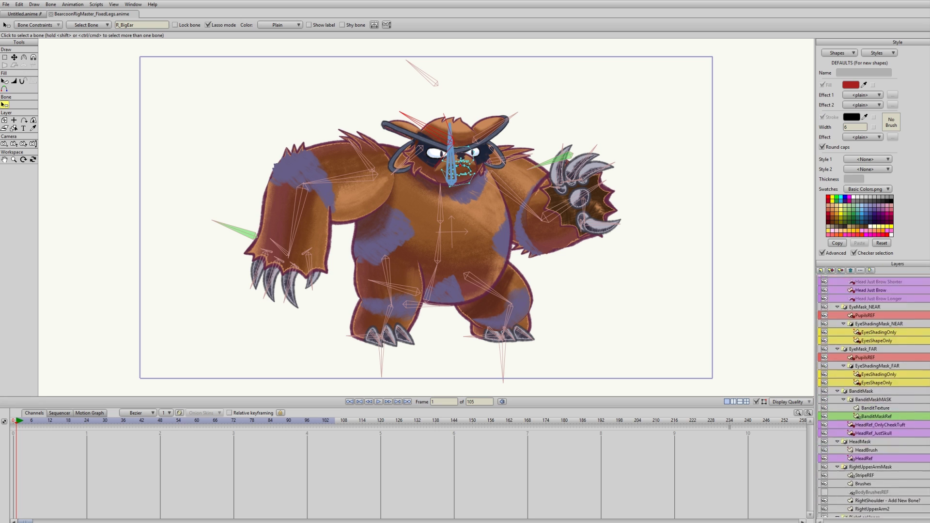
pyautogui.scroll(10, 873, 396)
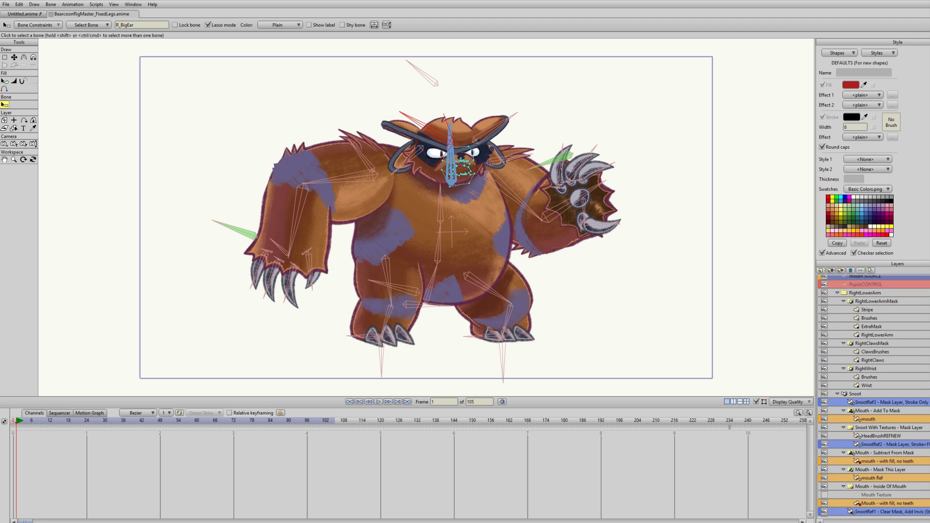
pyautogui.scroll(-10, 873, 396)
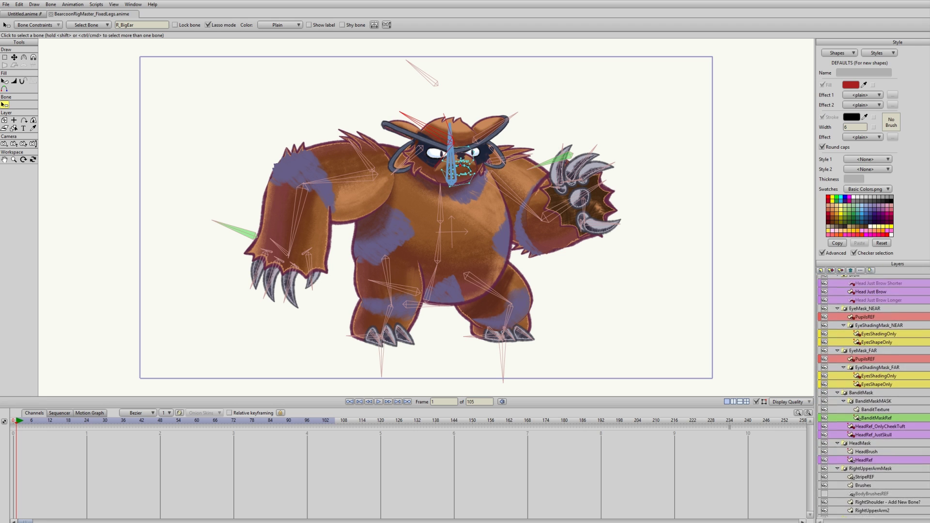
pyautogui.scroll(10, 874, 395)
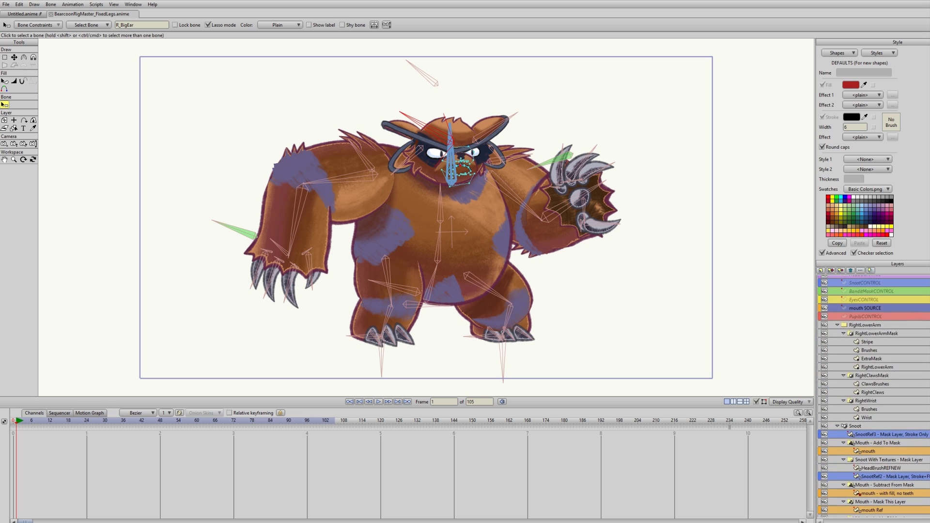
pyautogui.scroll(-8, 835, 288)
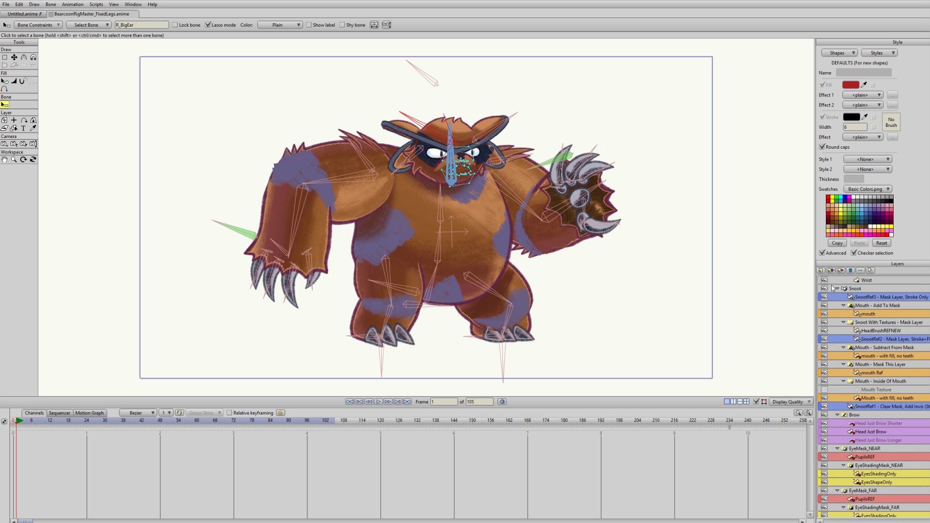
pyautogui.scroll(5, 873, 396)
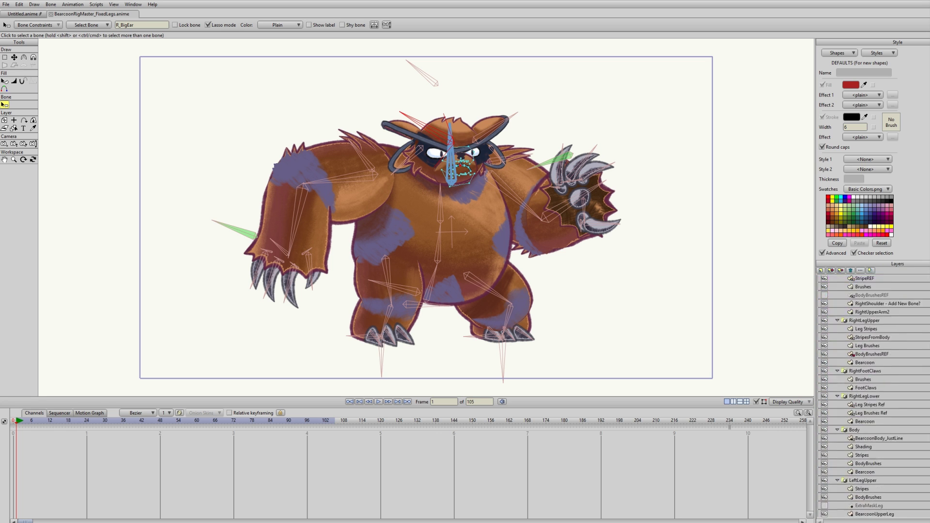
# Collapse the RightLowerArm, Snoot, Brow, EyeMask_NEAR, EyeMask_FAR and BanditMask groups in the layer list
pyautogui.click(837, 359)
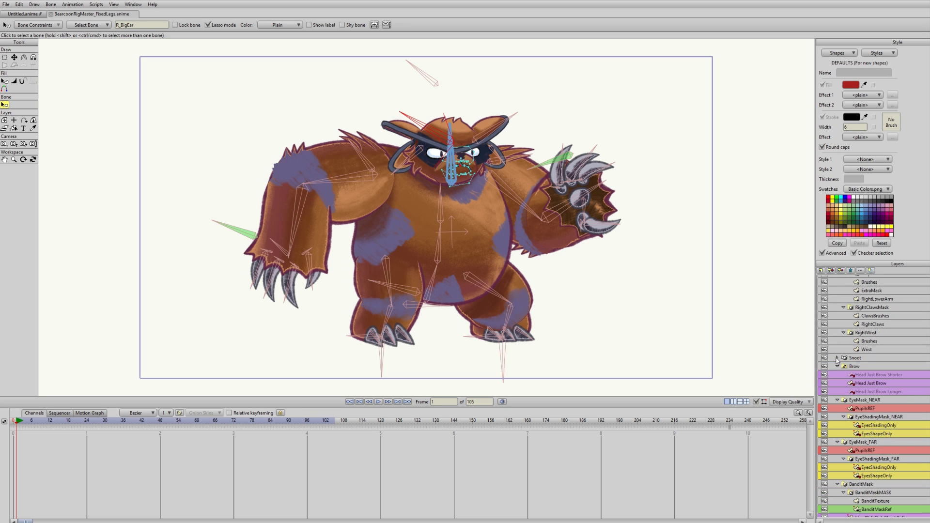
pyautogui.click(837, 366)
pyautogui.click(838, 375)
pyautogui.scroll(5, 838, 377)
pyautogui.click(837, 339)
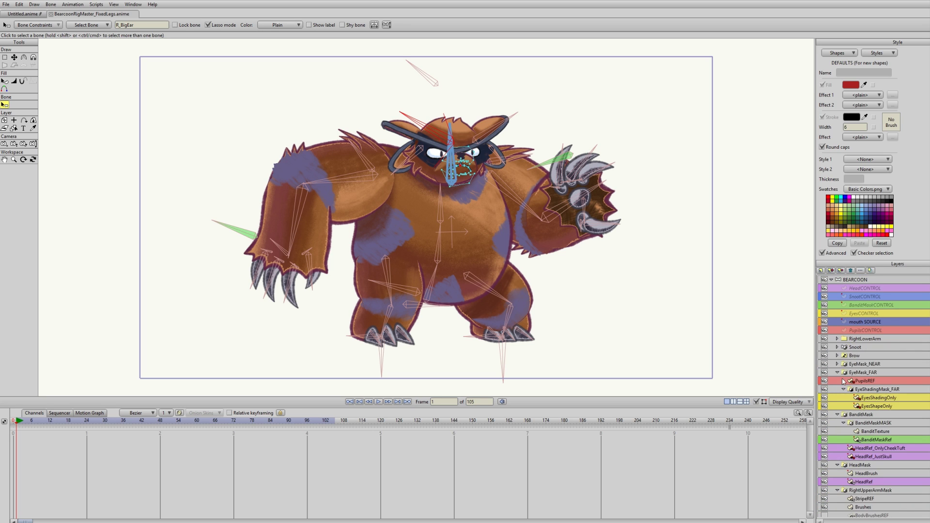
pyautogui.click(838, 372)
pyautogui.click(838, 381)
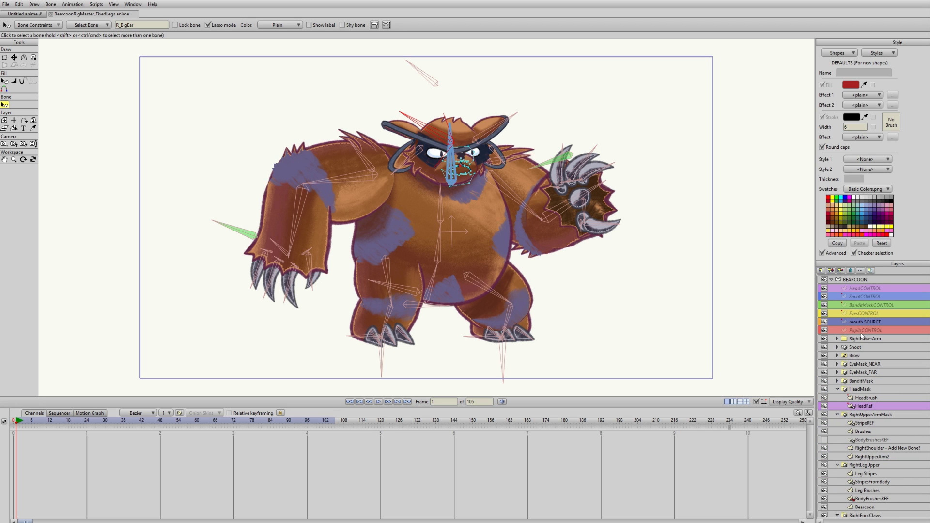
# Examine the control layers from HeadCONTROL to PupilsCONTROL together and individually, viewing HeadCONTROL's points with the Transform Points tool
pyautogui.click(873, 331)
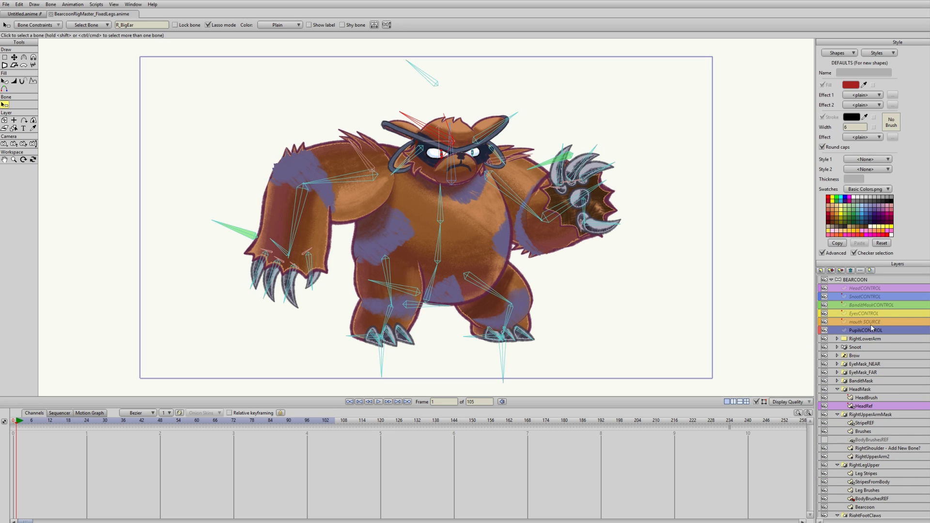
pyautogui.keyDown('shift'); pyautogui.click(865, 289); pyautogui.keyUp('shift')
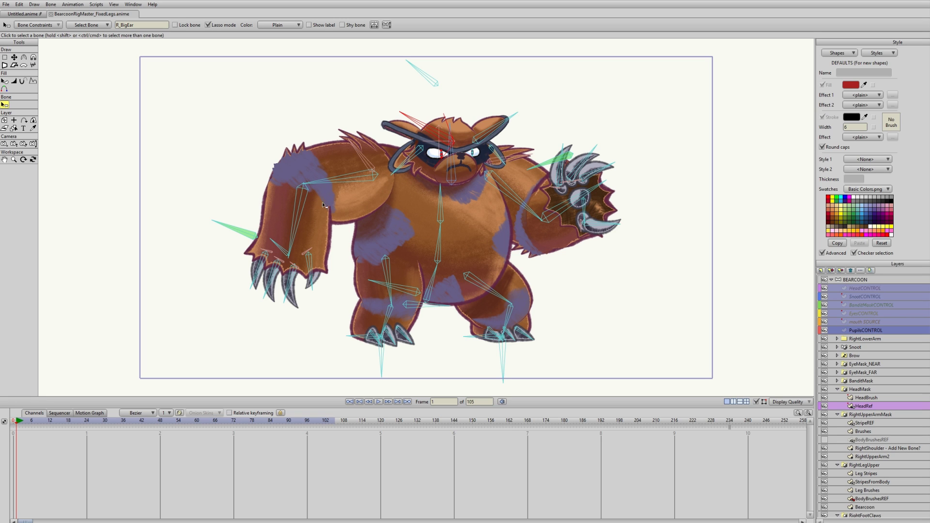
pyautogui.click(868, 297)
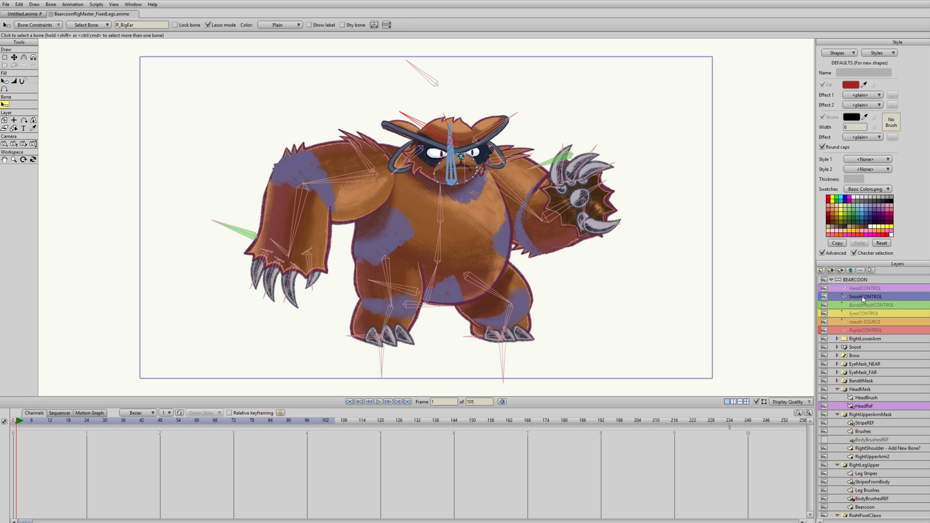
pyautogui.click(867, 288)
pyautogui.click(14, 58)
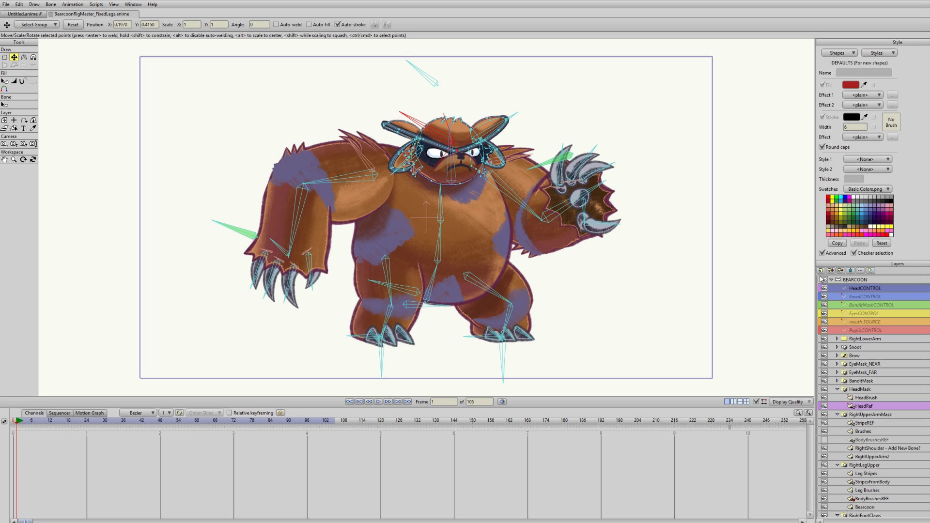
pyautogui.click(871, 305)
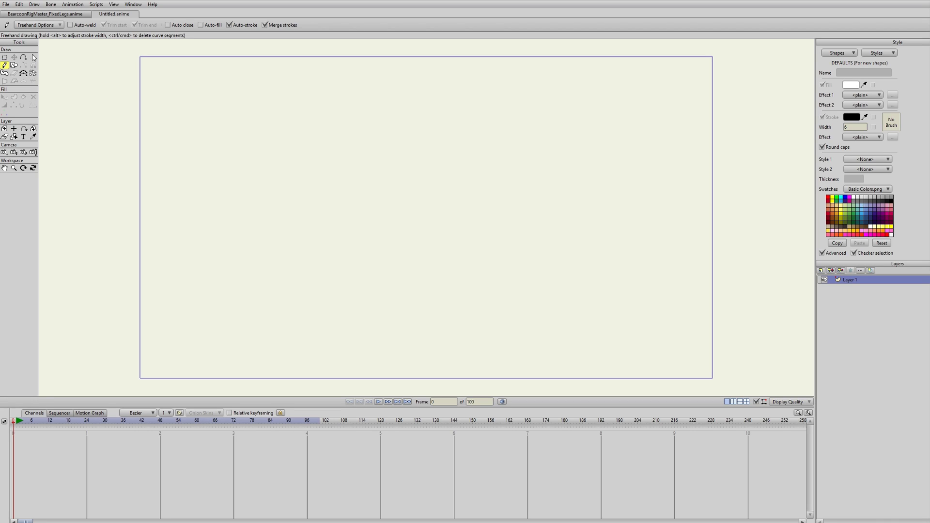
# Draw a gently arched five-point open curve across the upper canvas on Layer 1 and create a stroke-only shape from it
pyautogui.click(24, 57)
pyautogui.moveTo(195, 190)
pyautogui.mouseDown()
pyautogui.moveTo(262, 168)
pyautogui.moveTo(287, 182)
pyautogui.moveTo(524, 178)
pyautogui.moveTo(637, 190)
pyautogui.mouseUp()
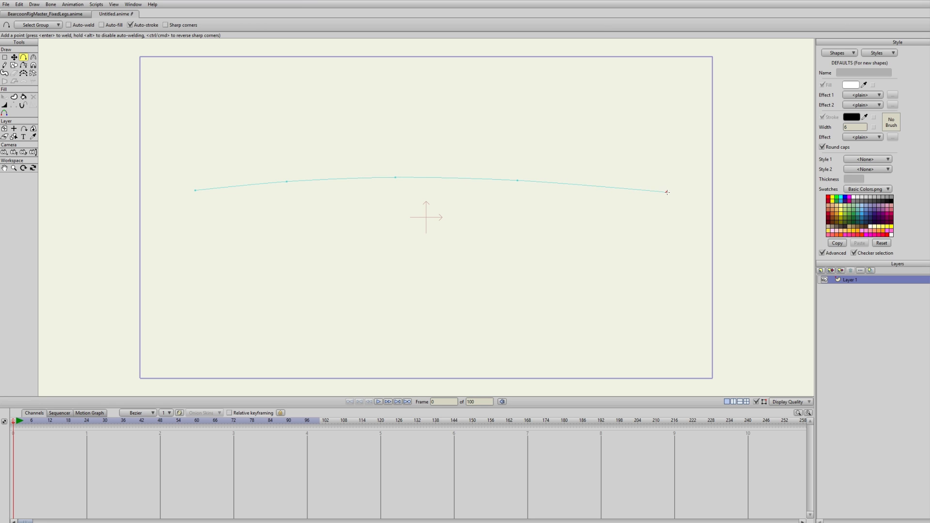
pyautogui.click(14, 96)
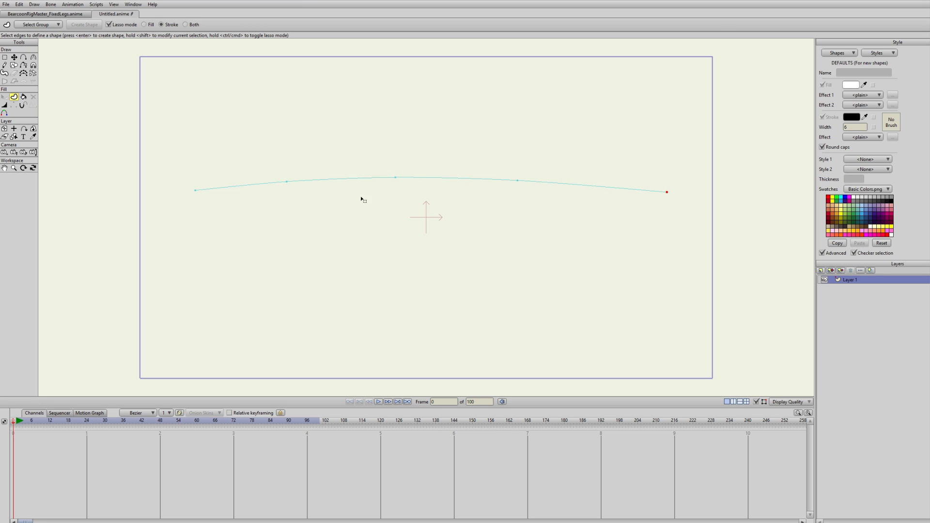
pyautogui.click(428, 180)
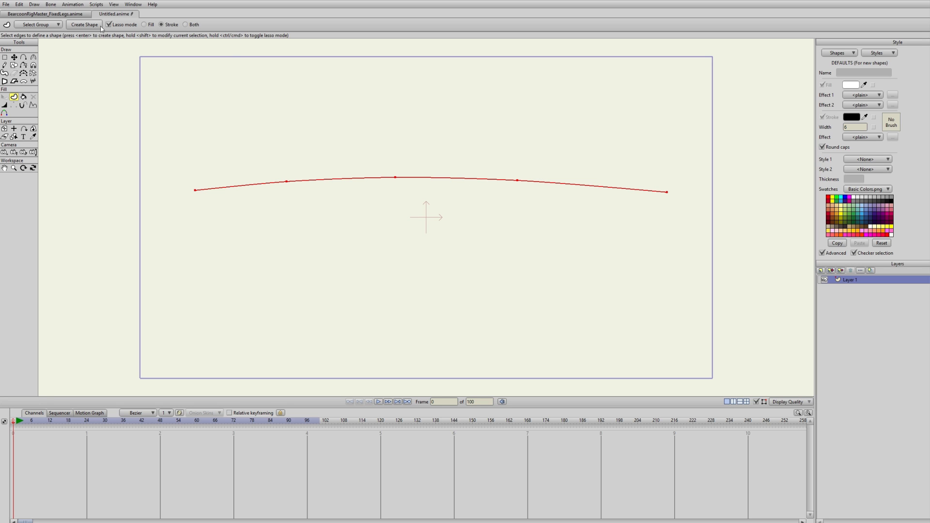
pyautogui.click(84, 25)
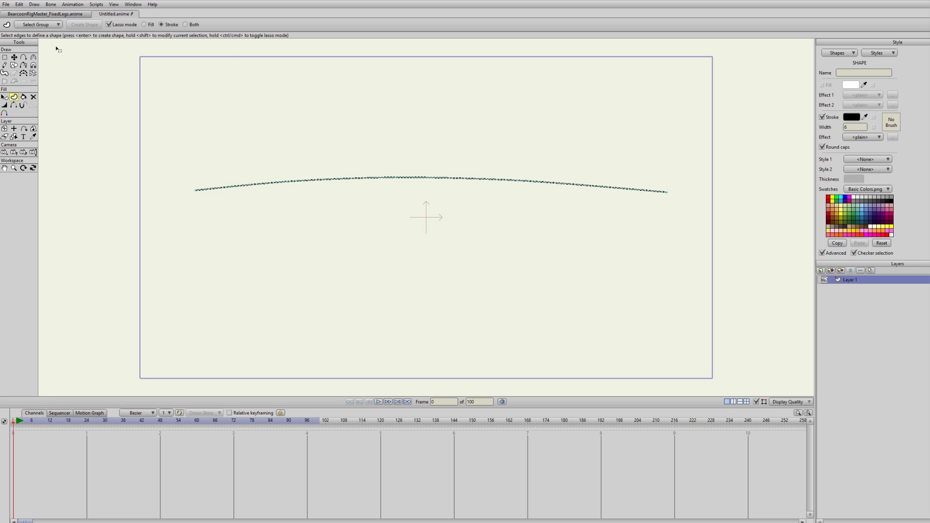
# Select all points of the curve and widen its line evenly into a thick black bar
pyautogui.click(14, 57)
pyautogui.hotkey('ctrl', 'a')
pyautogui.press('w')
pyautogui.moveTo(394, 180); pyautogui.dragTo(848, 164)
pyautogui.press('t')
pyautogui.press('Return')
# Reposition the three inner points of the thick curve to even out their spacing along a smooth arc
pyautogui.moveTo(402, 179); pyautogui.dragTo(410, 180)
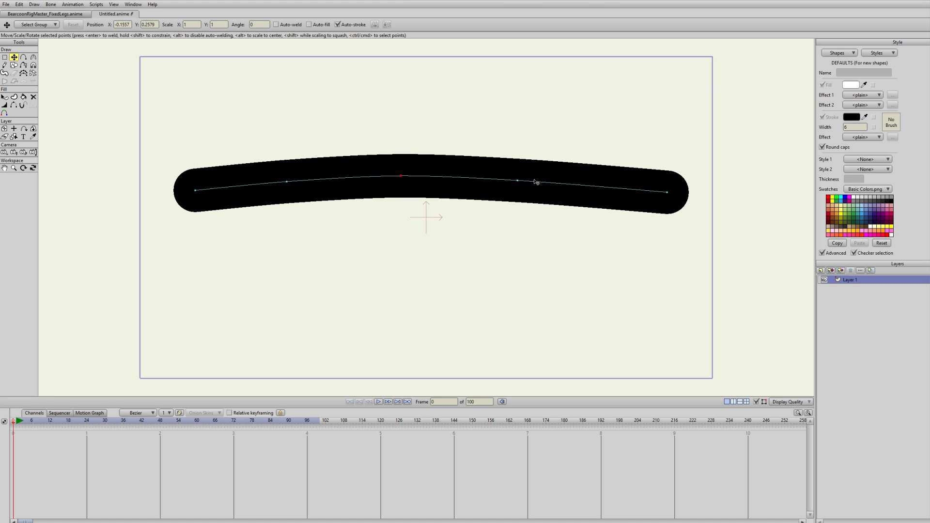
pyautogui.moveTo(536, 182); pyautogui.dragTo(549, 181)
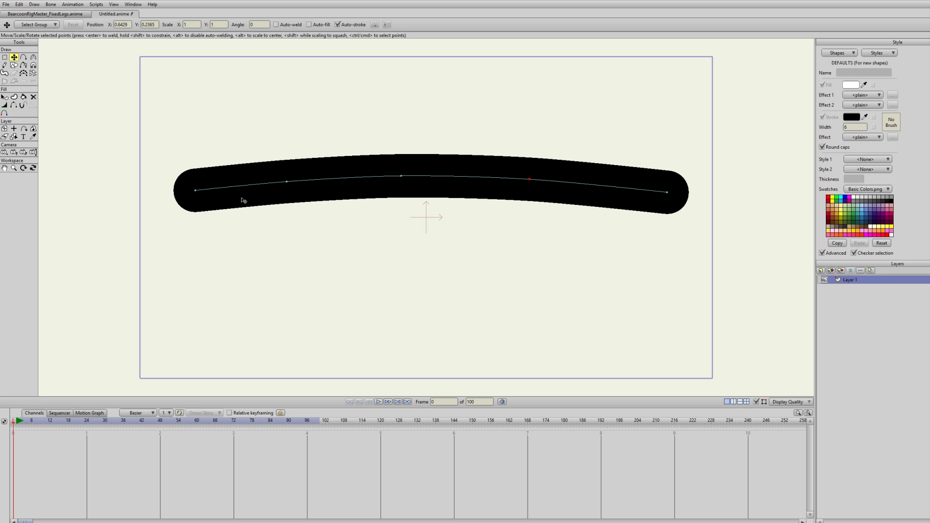
pyautogui.moveTo(287, 181); pyautogui.dragTo(293, 180)
pyautogui.moveTo(401, 176)
pyautogui.mouseDown()
pyautogui.moveTo(417, 177)
pyautogui.moveTo(420, 158)
pyautogui.moveTo(419, 209)
pyautogui.moveTo(410, 191)
pyautogui.mouseUp()
pyautogui.moveTo(413, 252)
pyautogui.mouseDown()
pyautogui.moveTo(405, 260)
pyautogui.moveTo(403, 166)
pyautogui.moveTo(407, 182)
pyautogui.mouseUp()
# Demonstrate Hide Edge on the second and last segments, leaving only the segment between the second and middle points hidden
pyautogui.click(16, 107)
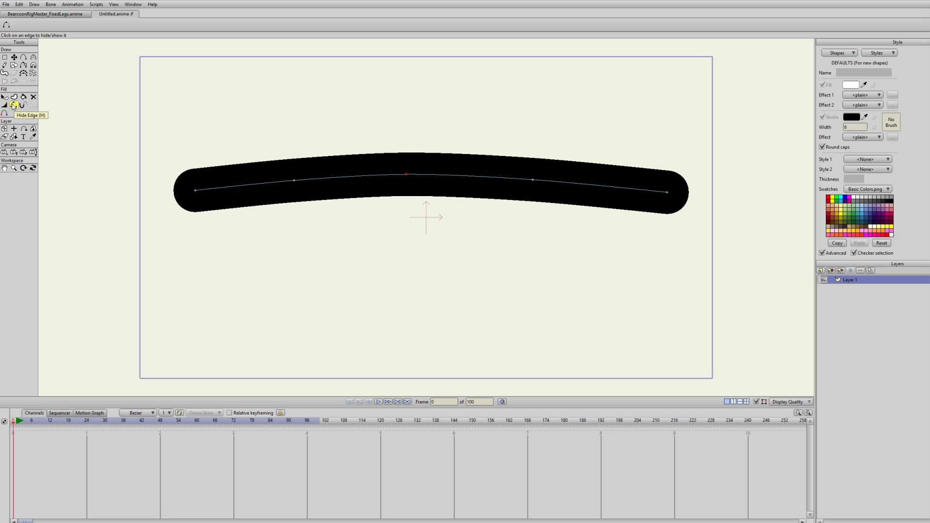
pyautogui.click(319, 183)
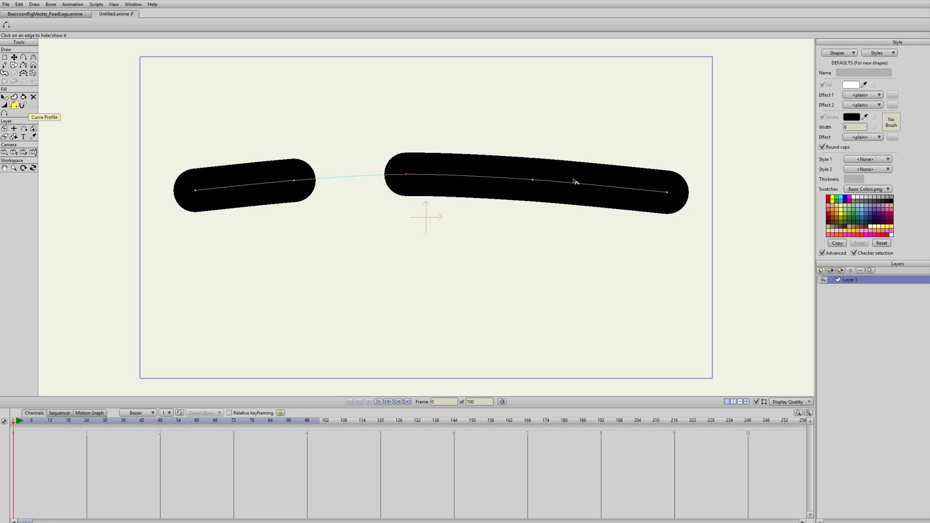
pyautogui.click(594, 187)
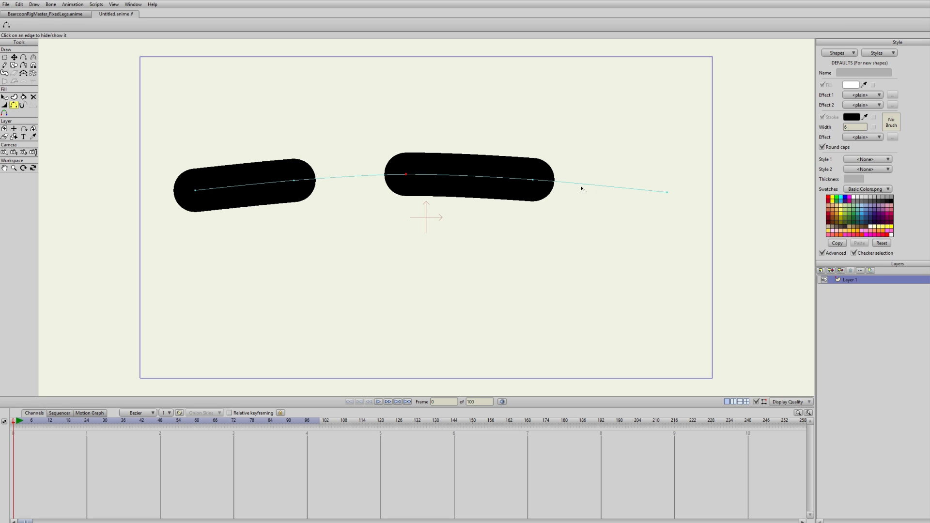
pyautogui.click(585, 188)
pyautogui.click(369, 175)
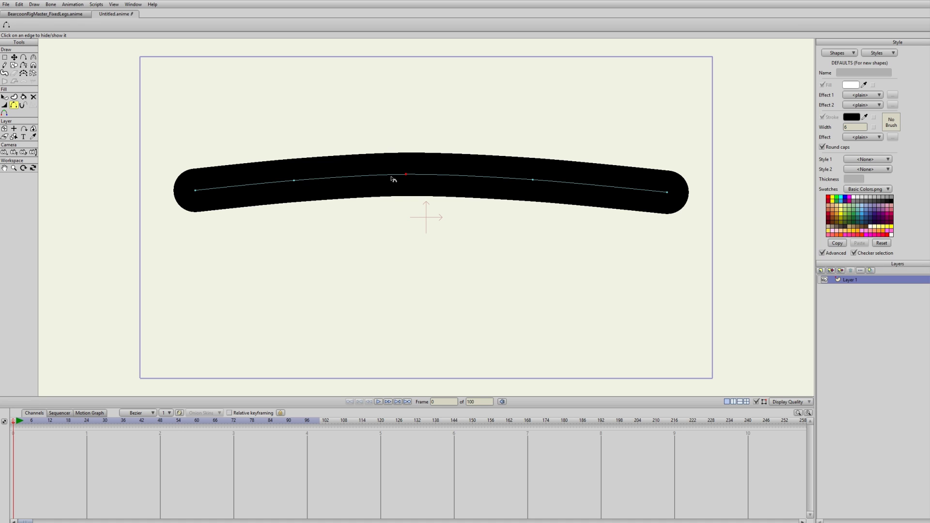
pyautogui.click(365, 177)
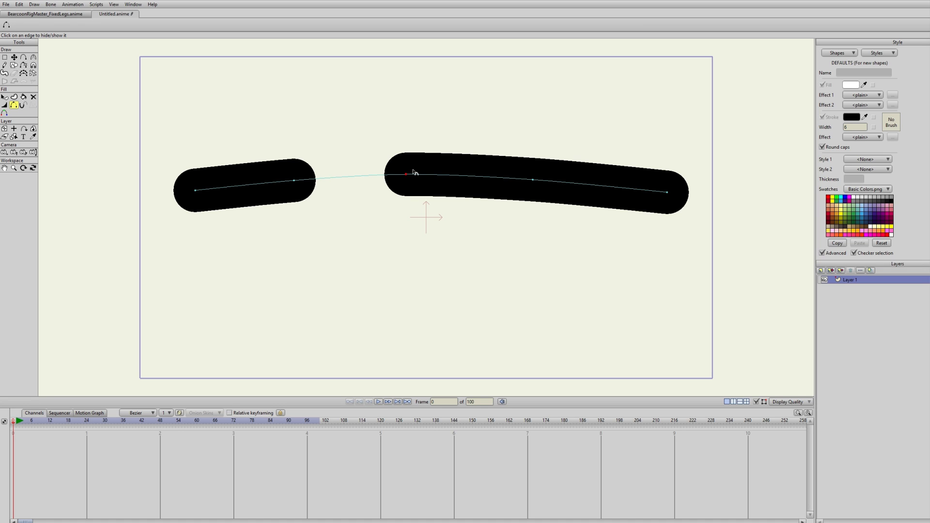
# Move the middle point down to below the second point and adjust the curvature at the second point
pyautogui.press('t')
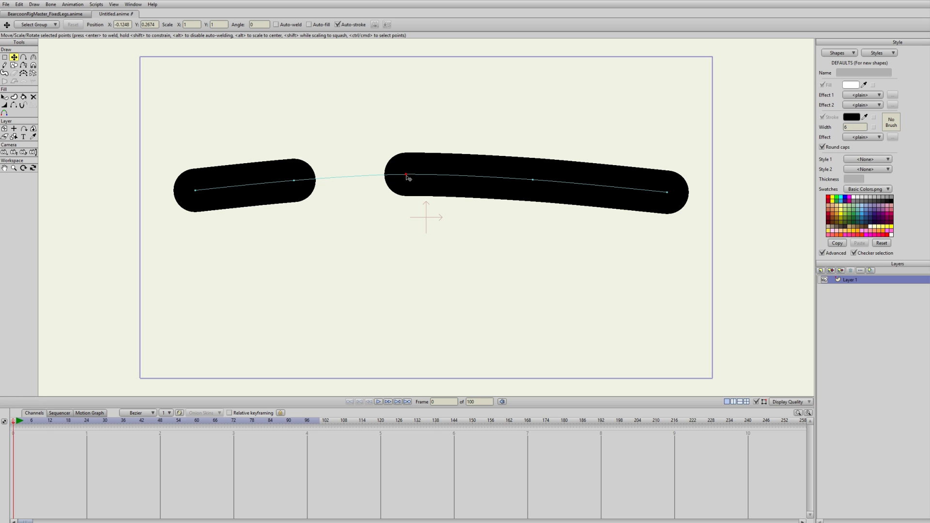
pyautogui.moveTo(408, 177)
pyautogui.mouseDown()
pyautogui.moveTo(403, 256)
pyautogui.moveTo(367, 123)
pyautogui.moveTo(214, 118)
pyautogui.moveTo(317, 92)
pyautogui.moveTo(366, 264)
pyautogui.moveTo(272, 290)
pyautogui.moveTo(428, 177)
pyautogui.moveTo(272, 82)
pyautogui.moveTo(422, 231)
pyautogui.moveTo(265, 293)
pyautogui.moveTo(442, 145)
pyautogui.moveTo(311, 104)
pyautogui.moveTo(276, 115)
pyautogui.moveTo(416, 129)
pyautogui.moveTo(293, 269)
pyautogui.moveTo(395, 242)
pyautogui.moveTo(339, 94)
pyautogui.moveTo(252, 104)
pyautogui.moveTo(393, 212)
pyautogui.moveTo(293, 290)
pyautogui.moveTo(279, 274)
pyautogui.moveTo(287, 284)
pyautogui.mouseUp()
pyautogui.press('c')
pyautogui.moveTo(297, 184)
pyautogui.mouseDown()
pyautogui.moveTo(84, 178)
pyautogui.moveTo(322, 186)
pyautogui.moveTo(234, 189)
pyautogui.mouseUp()
# Raise the middle point well above the second point and move the fourth point to X 0.7855, Y 0.3743
pyautogui.press('t')
pyautogui.moveTo(286, 283)
pyautogui.mouseDown()
pyautogui.moveTo(399, 208)
pyautogui.moveTo(397, 127)
pyautogui.mouseUp()
pyautogui.moveTo(533, 180)
pyautogui.mouseDown()
pyautogui.moveTo(488, 259)
pyautogui.moveTo(511, 203)
pyautogui.moveTo(552, 157)
pyautogui.mouseUp()
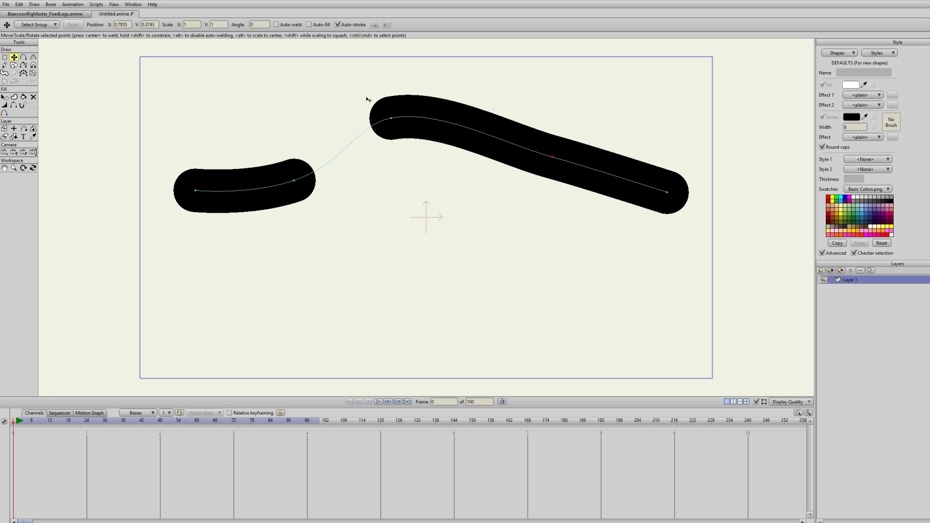
# Lower the middle point to X -0.2056, Y 0.4052 and raise the second point slightly to form a shallow arc
pyautogui.moveTo(387, 122); pyautogui.dragTo(390, 173)
pyautogui.moveTo(294, 182); pyautogui.dragTo(285, 169)
pyautogui.moveTo(392, 170); pyautogui.dragTo(397, 159)
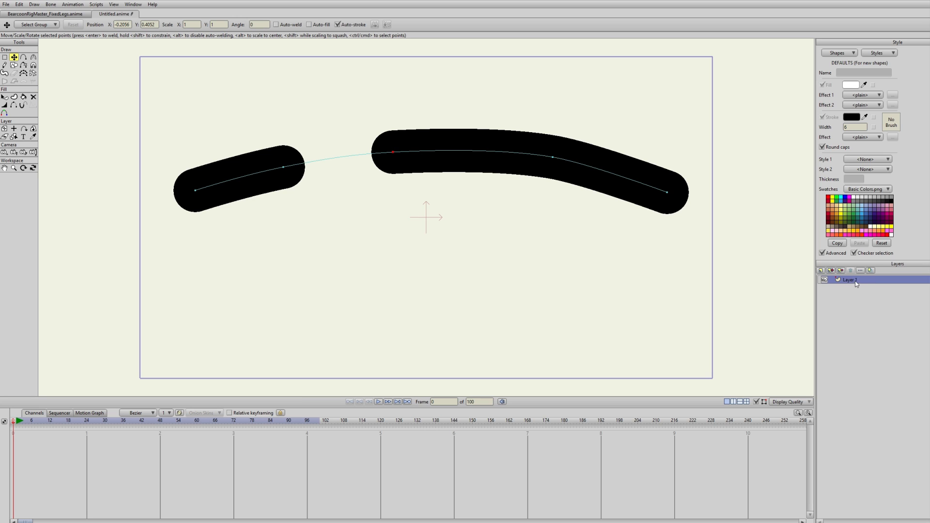
# Unhide the curve segment between the second and middle points with Hide Edge
pyautogui.click(14, 105)
pyautogui.click(355, 158)
pyautogui.click(14, 57)
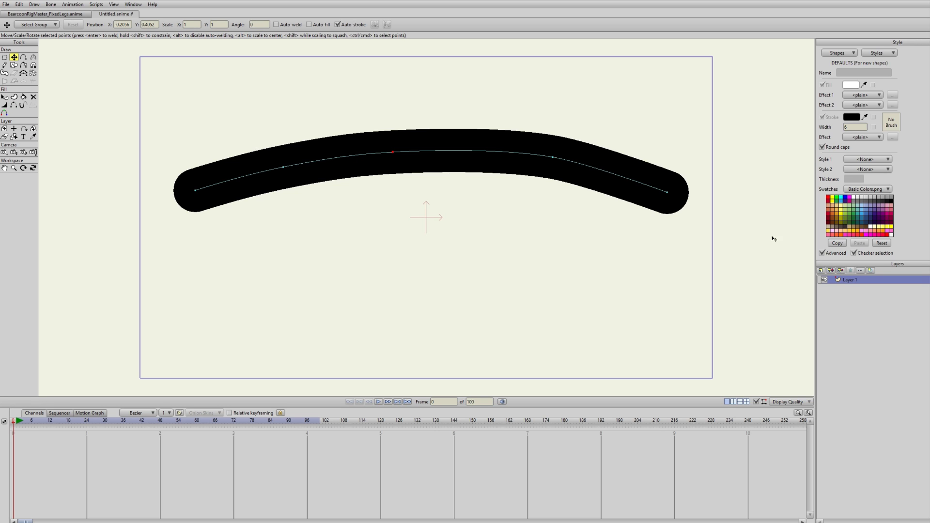
# Create a reference layer of Layer 1 and name it Ref
pyautogui.click(843, 272)
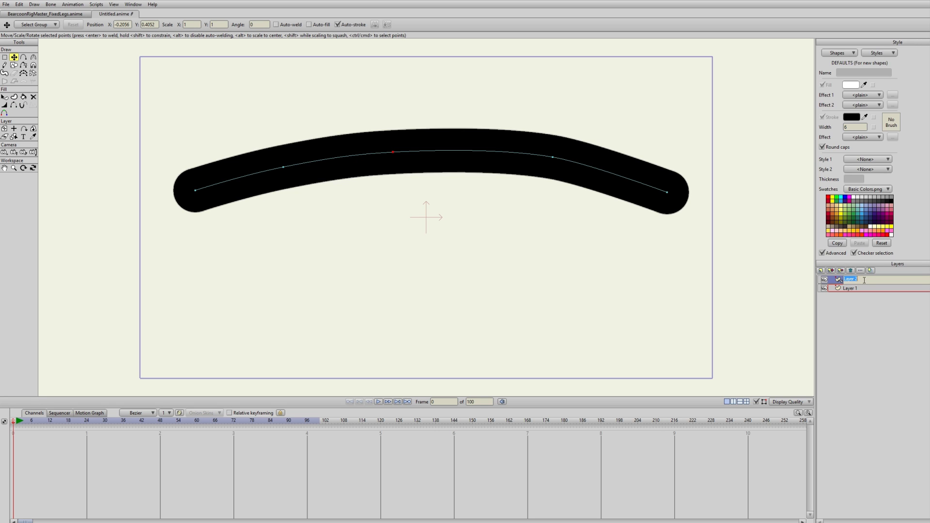
pyautogui.write('Ref')
pyautogui.press('Return')
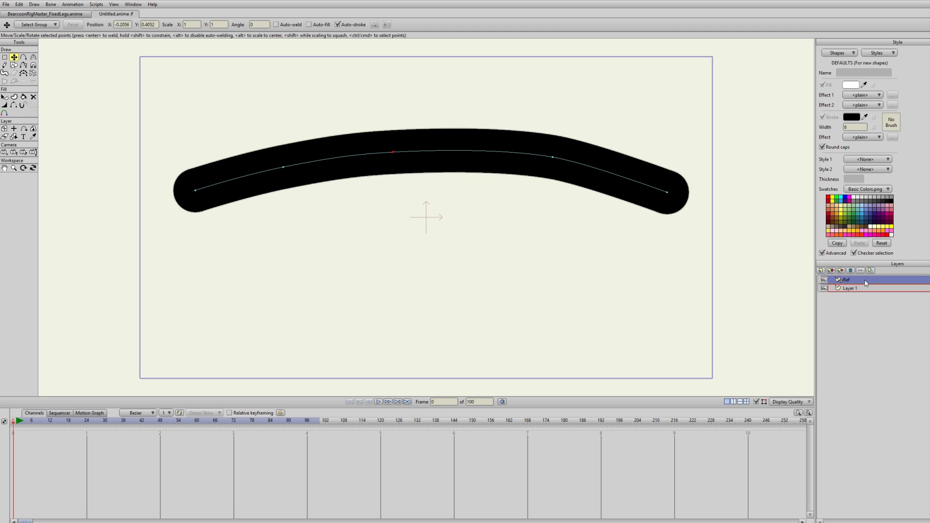
# Move the Ref layer's curve down below the original and place Layer 1 above Ref in the layer stack
pyautogui.click(4, 129)
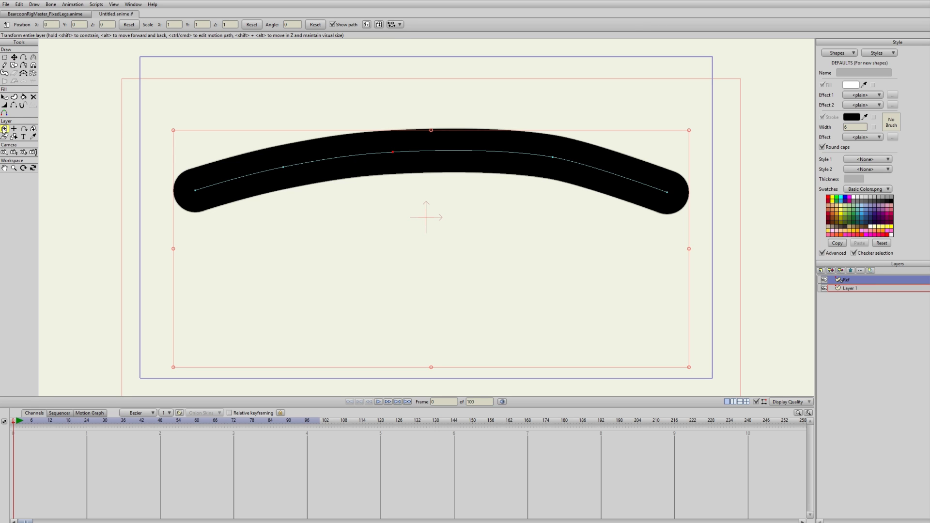
pyautogui.moveTo(435, 150); pyautogui.dragTo(434, 263)
pyautogui.click(15, 57)
pyautogui.click(851, 290)
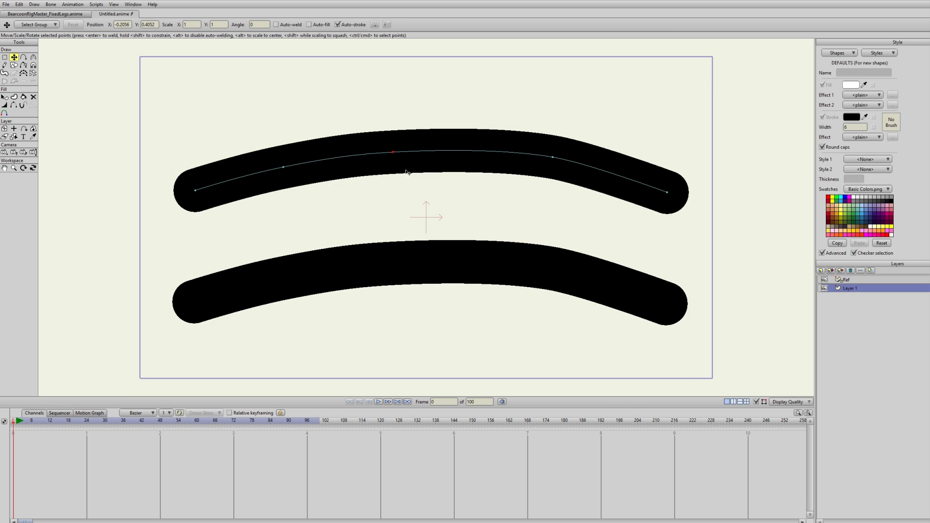
pyautogui.moveTo(856, 291); pyautogui.dragTo(857, 281)
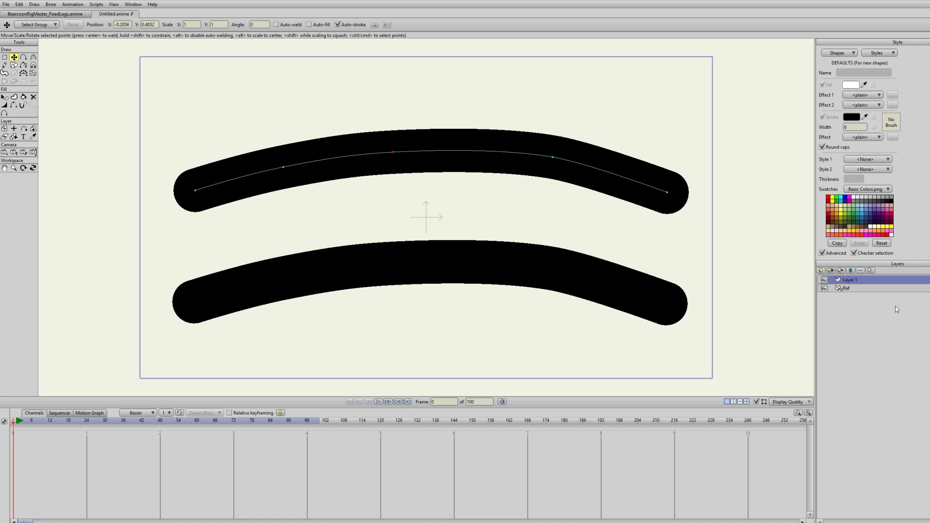
pyautogui.click(872, 289)
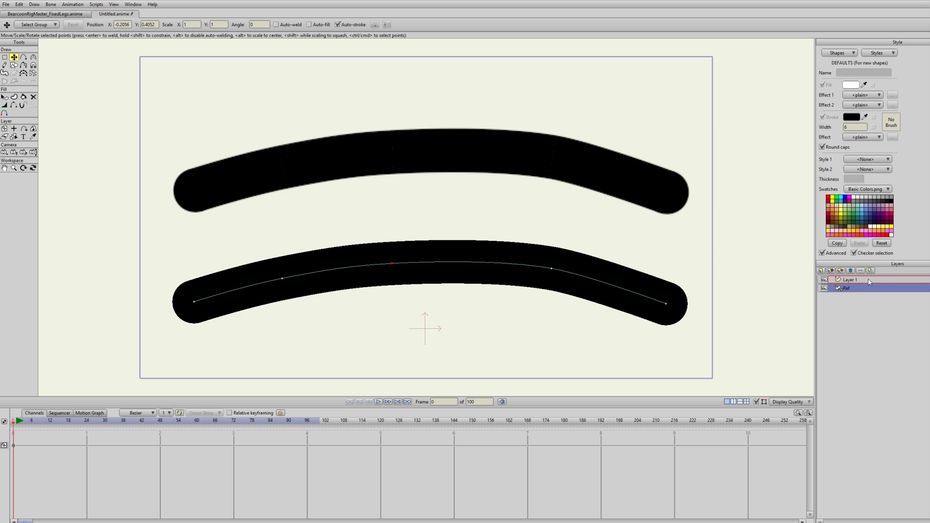
# Reshape the original curve on Layer 1 into a higher, narrower arc by moving its inner points and right end point
pyautogui.click(869, 281)
pyautogui.moveTo(396, 173)
pyautogui.mouseDown()
pyautogui.moveTo(416, 180)
pyautogui.moveTo(421, 202)
pyautogui.moveTo(387, 204)
pyautogui.moveTo(389, 156)
pyautogui.moveTo(413, 173)
pyautogui.mouseUp()
pyautogui.moveTo(562, 164)
pyautogui.mouseDown()
pyautogui.moveTo(576, 165)
pyautogui.moveTo(508, 164)
pyautogui.moveTo(554, 146)
pyautogui.moveTo(557, 154)
pyautogui.mouseUp()
pyautogui.moveTo(668, 190)
pyautogui.mouseDown()
pyautogui.moveTo(688, 180)
pyautogui.moveTo(556, 77)
pyautogui.moveTo(679, 189)
pyautogui.moveTo(659, 215)
pyautogui.mouseUp()
pyautogui.moveTo(279, 168); pyautogui.dragTo(296, 146)
pyautogui.moveTo(211, 185)
pyautogui.mouseDown()
pyautogui.moveTo(267, 103)
pyautogui.moveTo(236, 193)
pyautogui.moveTo(215, 186)
pyautogui.mouseUp()
pyautogui.moveTo(294, 146); pyautogui.dragTo(283, 164)
pyautogui.moveTo(422, 144); pyautogui.dragTo(423, 131)
pyautogui.moveTo(640, 222)
pyautogui.mouseDown()
pyautogui.moveTo(649, 208)
pyautogui.moveTo(643, 193)
pyautogui.mouseUp()
# Hide the segment between the middle and fourth points on the Ref layer's curve
pyautogui.click(849, 288)
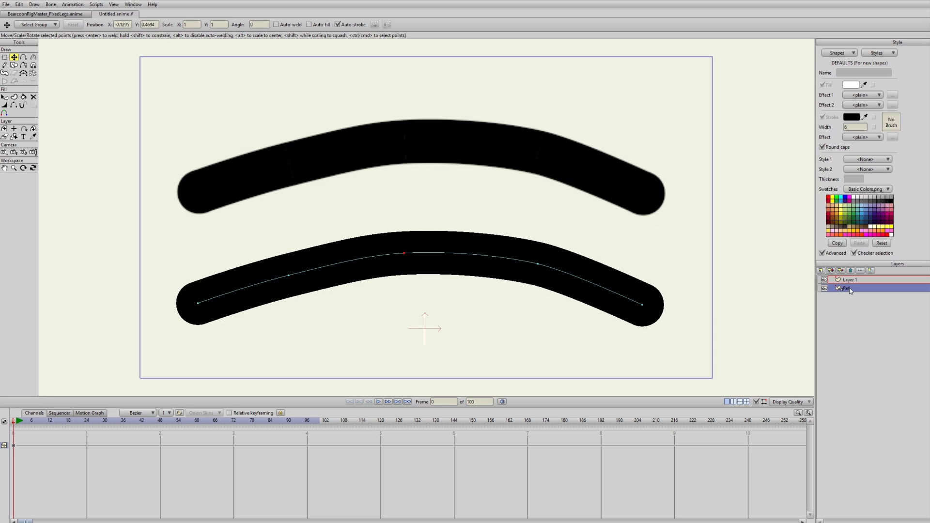
pyautogui.click(13, 105)
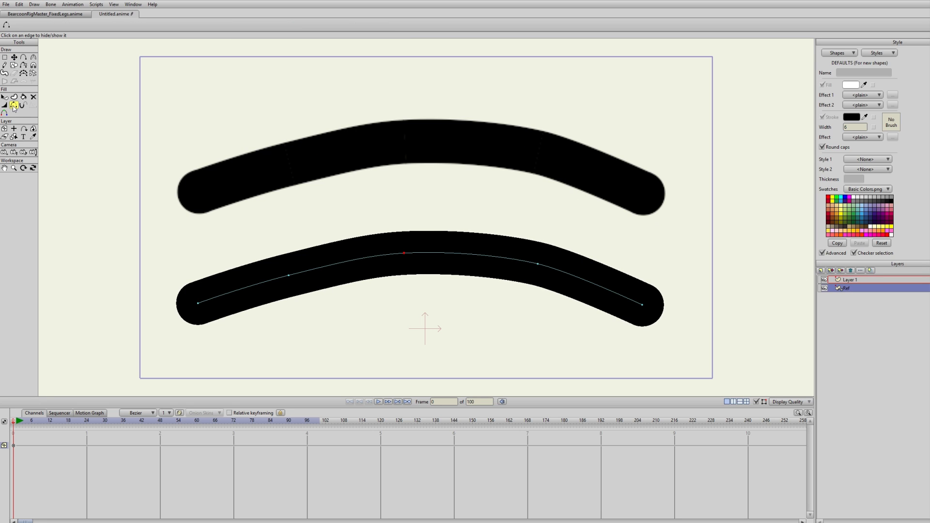
pyautogui.click(505, 259)
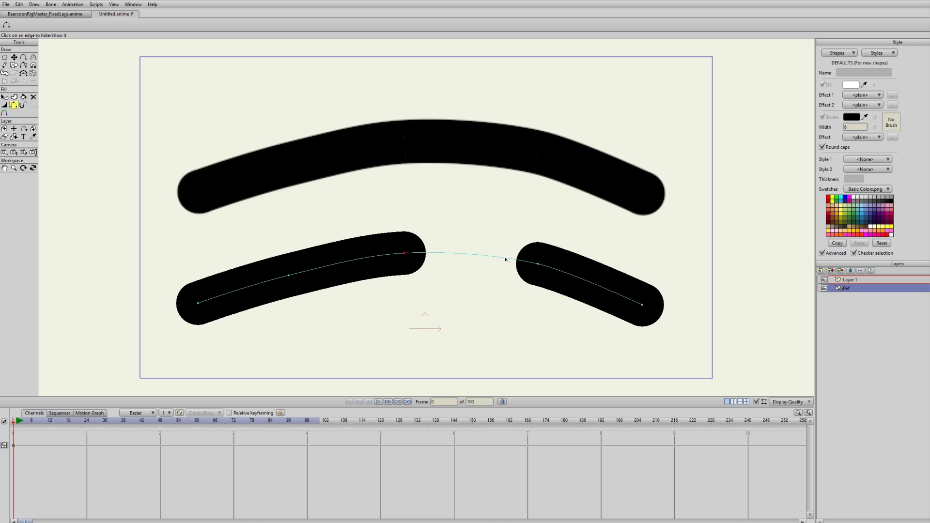
# Reposition the middle and fourth points of the Layer 1 curve to show how the Ref curve follows
pyautogui.click(862, 280)
pyautogui.click(14, 57)
pyautogui.moveTo(434, 160)
pyautogui.mouseDown()
pyautogui.moveTo(438, 172)
pyautogui.moveTo(431, 127)
pyautogui.moveTo(474, 159)
pyautogui.moveTo(460, 194)
pyautogui.mouseUp()
pyautogui.hotkey('ctrl', 'z')
pyautogui.moveTo(576, 160)
pyautogui.mouseDown()
pyautogui.moveTo(578, 185)
pyautogui.moveTo(572, 112)
pyautogui.moveTo(587, 197)
pyautogui.moveTo(569, 129)
pyautogui.moveTo(567, 154)
pyautogui.moveTo(565, 144)
pyautogui.mouseUp()
pyautogui.moveTo(390, 149)
pyautogui.mouseDown()
pyautogui.moveTo(386, 137)
pyautogui.moveTo(397, 148)
pyautogui.mouseUp()
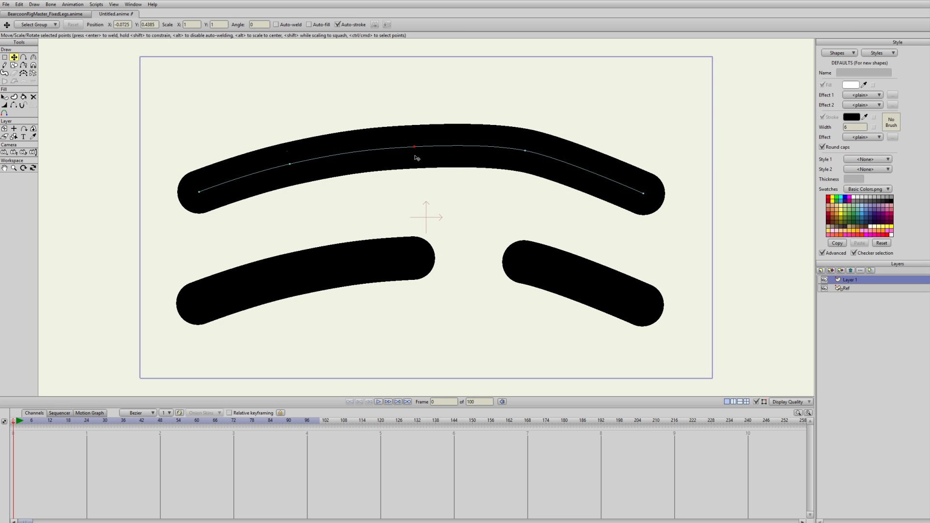
pyautogui.moveTo(417, 158); pyautogui.dragTo(409, 152)
pyautogui.moveTo(515, 161)
pyautogui.mouseDown()
pyautogui.moveTo(514, 146)
pyautogui.moveTo(504, 182)
pyautogui.moveTo(516, 166)
pyautogui.mouseUp()
# Hide the first segment of the Ref curve and the segment between the middle and fourth points on Layer 1
pyautogui.click(837, 291)
pyautogui.click(14, 105)
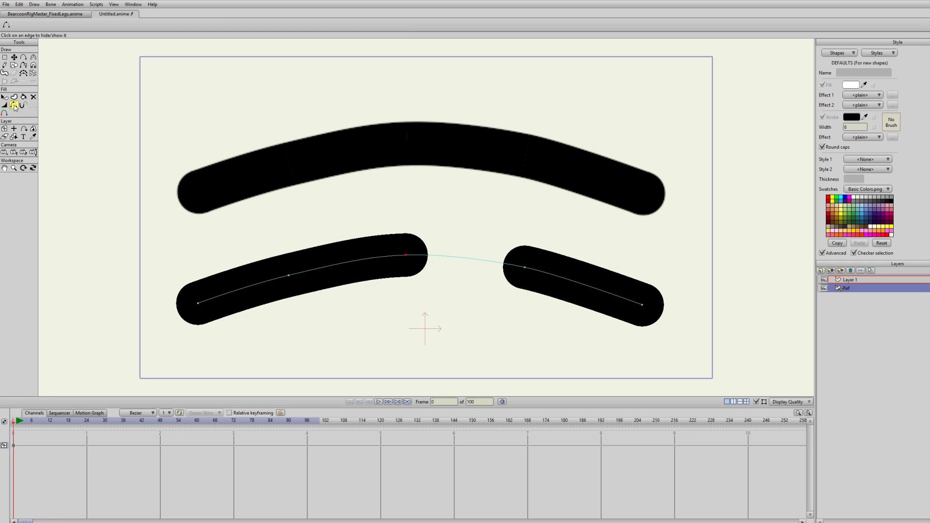
pyautogui.click(261, 285)
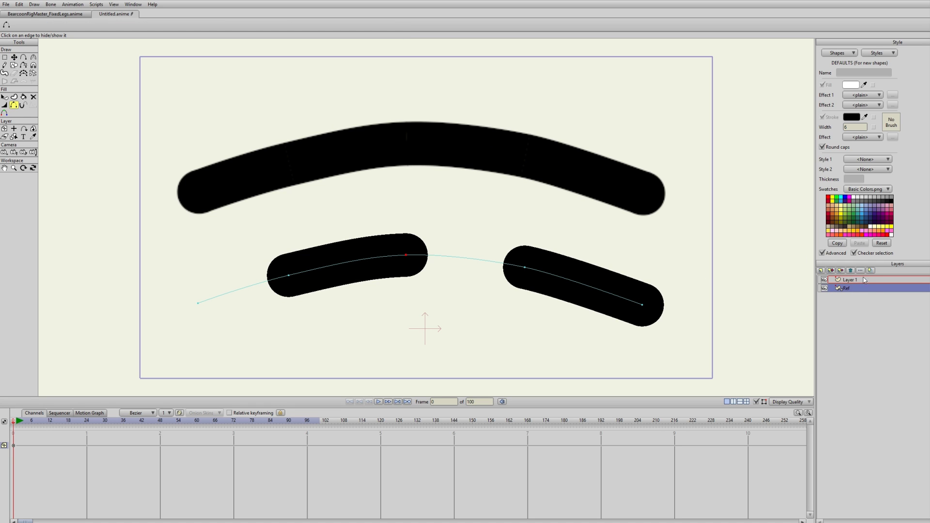
pyautogui.click(866, 281)
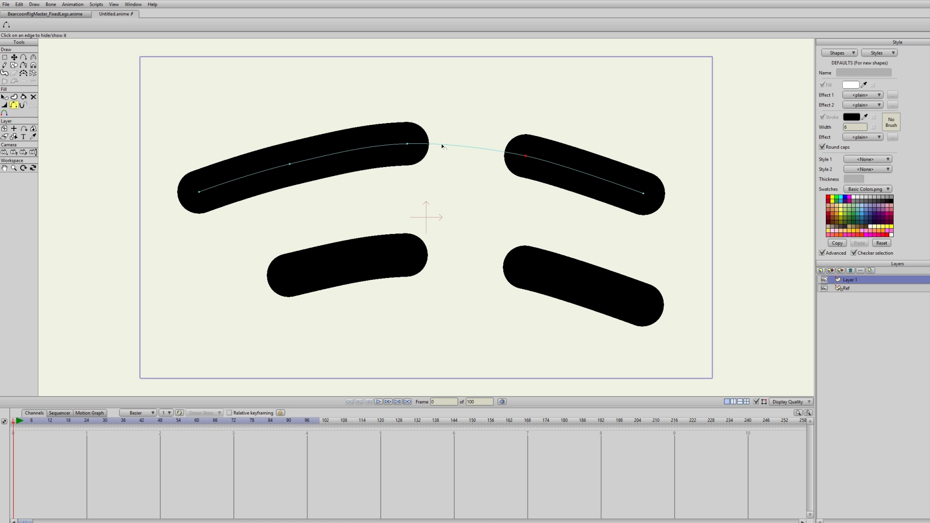
# Adjust the middle, fourth and right end points of the Layer 1 curve with its edge hidden
pyautogui.click(14, 58)
pyautogui.moveTo(415, 165)
pyautogui.mouseDown()
pyautogui.moveTo(414, 174)
pyautogui.moveTo(415, 166)
pyautogui.mouseUp()
pyautogui.moveTo(537, 170)
pyautogui.mouseDown()
pyautogui.moveTo(525, 222)
pyautogui.moveTo(525, 137)
pyautogui.moveTo(518, 211)
pyautogui.moveTo(534, 138)
pyautogui.moveTo(519, 170)
pyautogui.moveTo(527, 170)
pyautogui.mouseUp()
pyautogui.moveTo(643, 194)
pyautogui.mouseDown()
pyautogui.moveTo(655, 174)
pyautogui.moveTo(629, 208)
pyautogui.moveTo(614, 131)
pyautogui.moveTo(562, 108)
pyautogui.moveTo(630, 188)
pyautogui.moveTo(564, 243)
pyautogui.moveTo(619, 191)
pyautogui.moveTo(581, 116)
pyautogui.moveTo(631, 179)
pyautogui.moveTo(621, 180)
pyautogui.mouseUp()
pyautogui.moveTo(431, 160)
pyautogui.mouseDown()
pyautogui.moveTo(442, 143)
pyautogui.moveTo(430, 158)
pyautogui.moveTo(428, 147)
pyautogui.moveTo(435, 155)
pyautogui.mouseUp()
pyautogui.moveTo(354, 159); pyautogui.dragTo(249, 110)
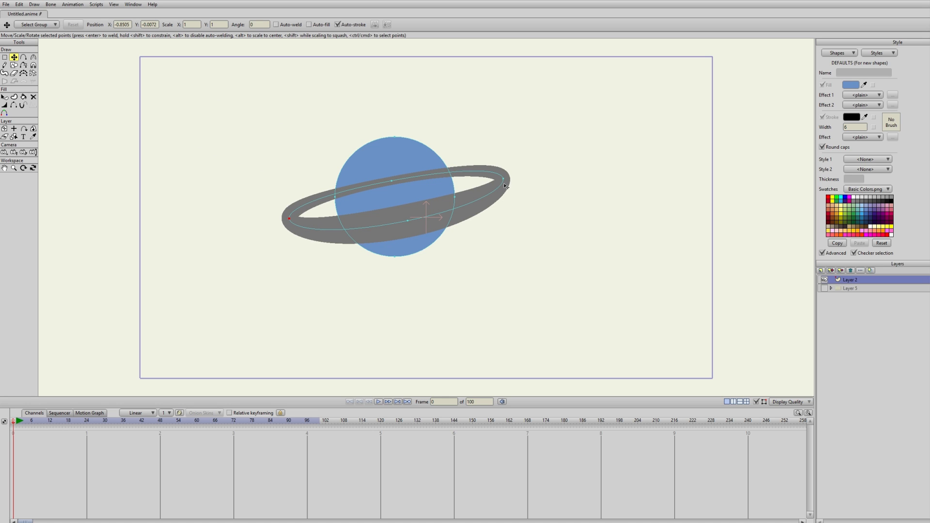
# Separate the grey ring from the blue planet, placing the planet on one side and the ring beside it
pyautogui.click(503, 180)
pyautogui.doubleClick(489, 198)
pyautogui.moveTo(489, 199); pyautogui.dragTo(683, 163)
pyautogui.doubleClick(420, 206)
pyautogui.moveTo(420, 205); pyautogui.dragTo(371, 201)
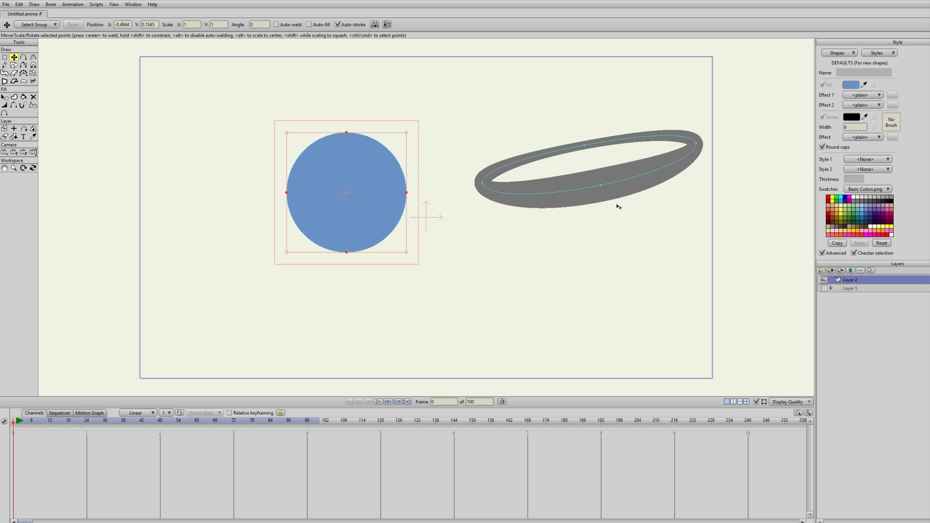
pyautogui.doubleClick(542, 167)
pyautogui.moveTo(542, 167); pyautogui.dragTo(499, 161)
pyautogui.click(539, 96)
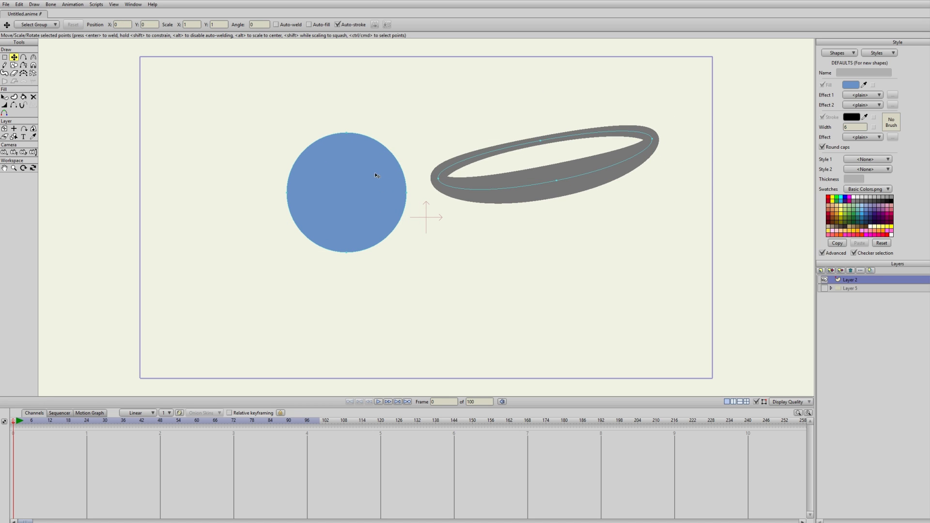
# Rotate the blue planet slightly and recombine it with the grey ring near the middle of the canvas
pyautogui.doubleClick(356, 136)
pyautogui.moveTo(366, 151); pyautogui.dragTo(413, 134)
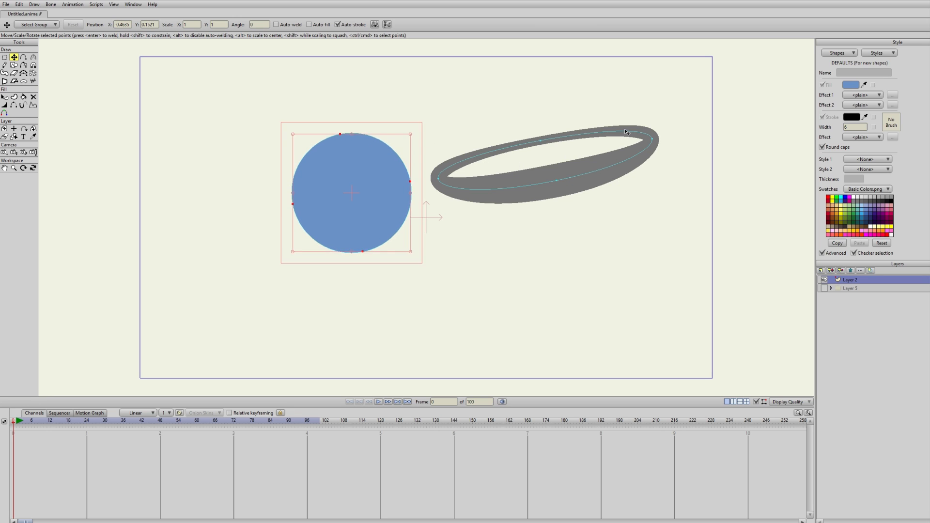
pyautogui.click(622, 107)
pyautogui.moveTo(572, 191); pyautogui.dragTo(378, 219)
pyautogui.click(531, 179)
pyautogui.moveTo(462, 112)
pyautogui.mouseDown()
pyautogui.moveTo(194, 291)
pyautogui.moveTo(494, 100)
pyautogui.moveTo(487, 112)
pyautogui.mouseUp()
pyautogui.moveTo(389, 190); pyautogui.dragTo(490, 206)
pyautogui.click(585, 112)
pyautogui.click(527, 214)
pyautogui.click(667, 223)
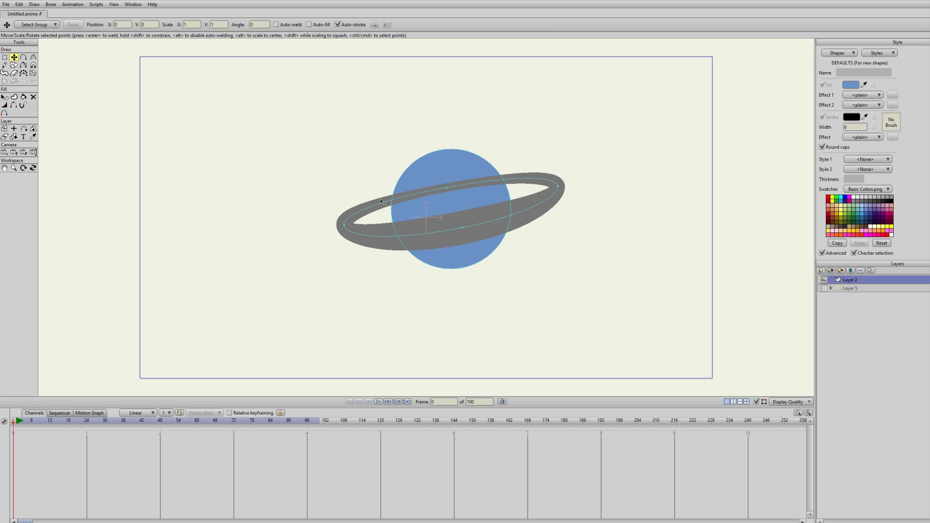
# Nudge the blue planet to centre it within the grey ring, then deselect all points
pyautogui.moveTo(454, 168)
pyautogui.mouseDown()
pyautogui.moveTo(431, 123)
pyautogui.moveTo(485, 135)
pyautogui.moveTo(448, 141)
pyautogui.moveTo(459, 160)
pyautogui.mouseUp()
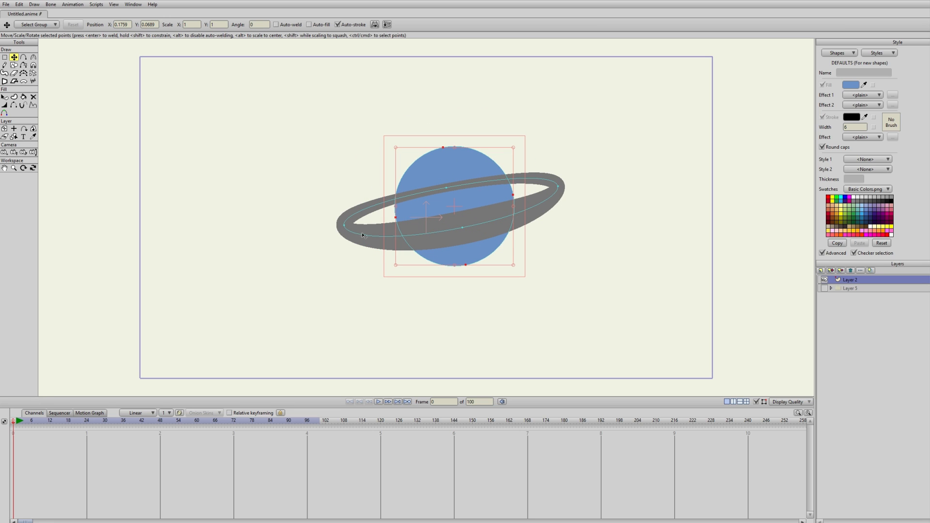
pyautogui.click(595, 173)
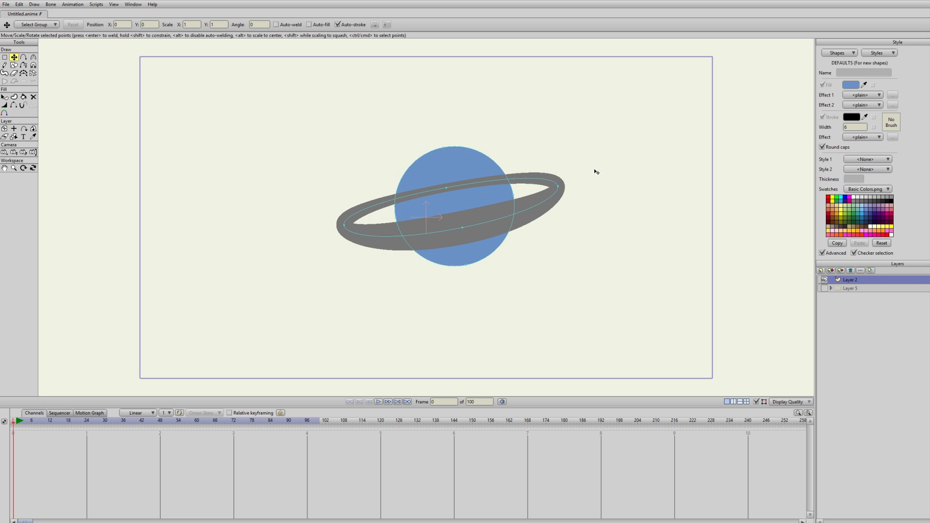
pyautogui.moveTo(474, 168); pyautogui.dragTo(461, 169)
pyautogui.moveTo(513, 143); pyautogui.dragTo(511, 142)
pyautogui.click(535, 131)
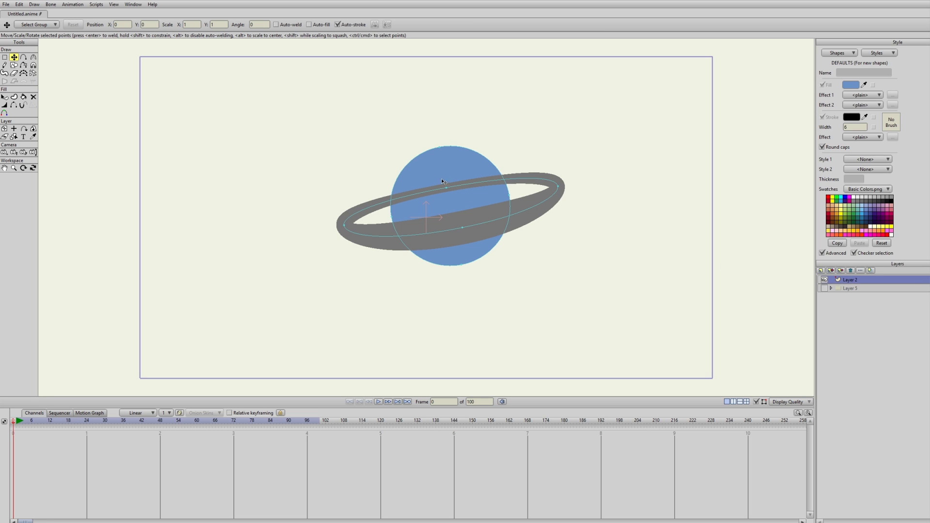
pyautogui.click(457, 172)
pyautogui.click(592, 158)
pyautogui.click(445, 159)
pyautogui.click(620, 197)
# Create three reference layers of Layer 2 and move Layer 2 to the top of the layer stack
pyautogui.click(840, 270)
pyautogui.click(849, 289)
pyautogui.click(842, 271)
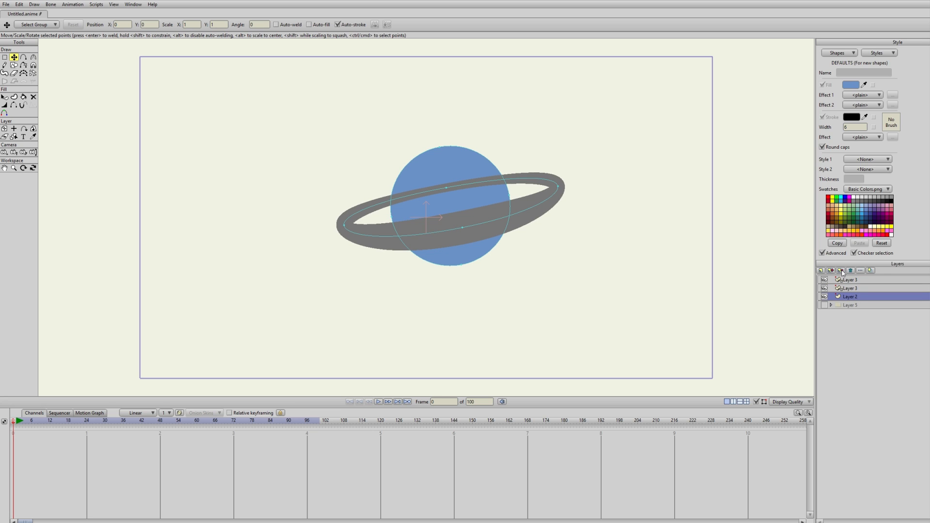
pyautogui.click(841, 271)
pyautogui.click(862, 305)
pyautogui.click(854, 297)
pyautogui.click(854, 289)
pyautogui.click(854, 280)
pyautogui.moveTo(863, 305); pyautogui.dragTo(855, 280)
# Set Layer 2 to Hide in editing view and Don't render this layer
pyautogui.click(860, 270)
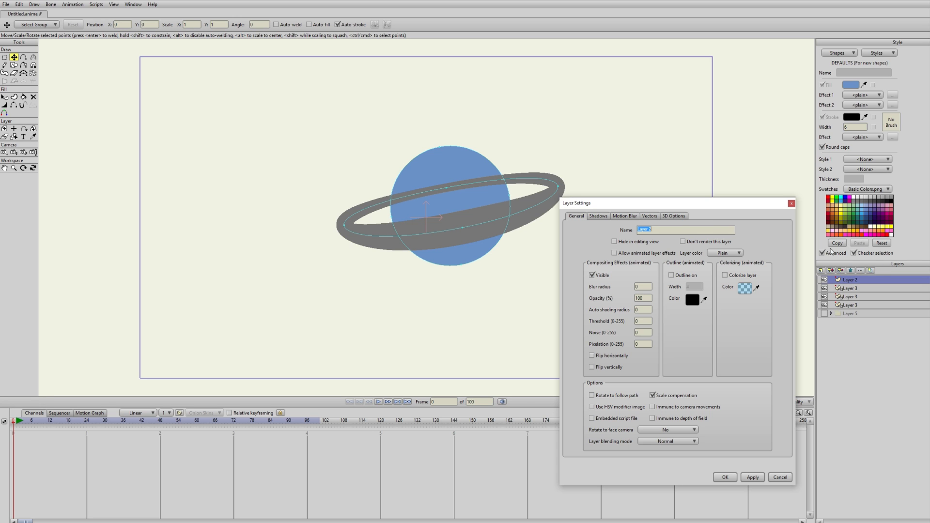
pyautogui.click(641, 241)
pyautogui.click(713, 242)
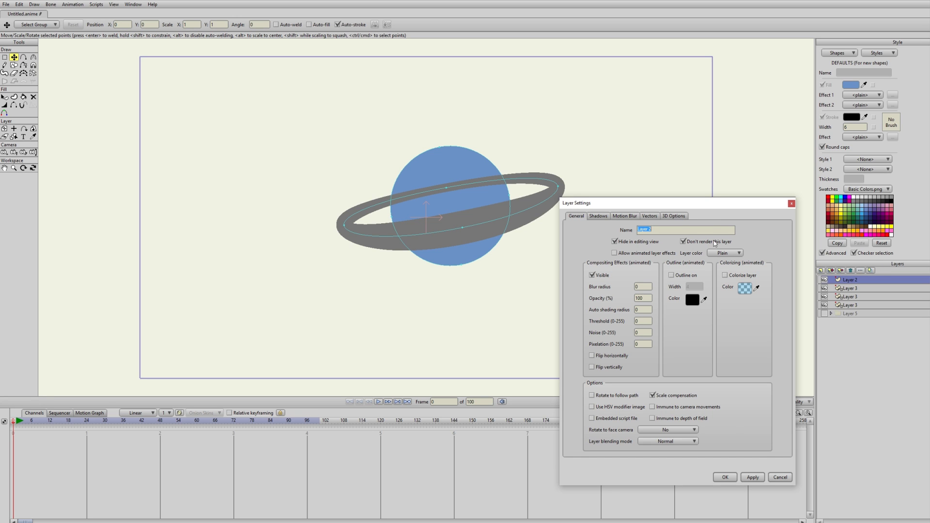
pyautogui.click(727, 477)
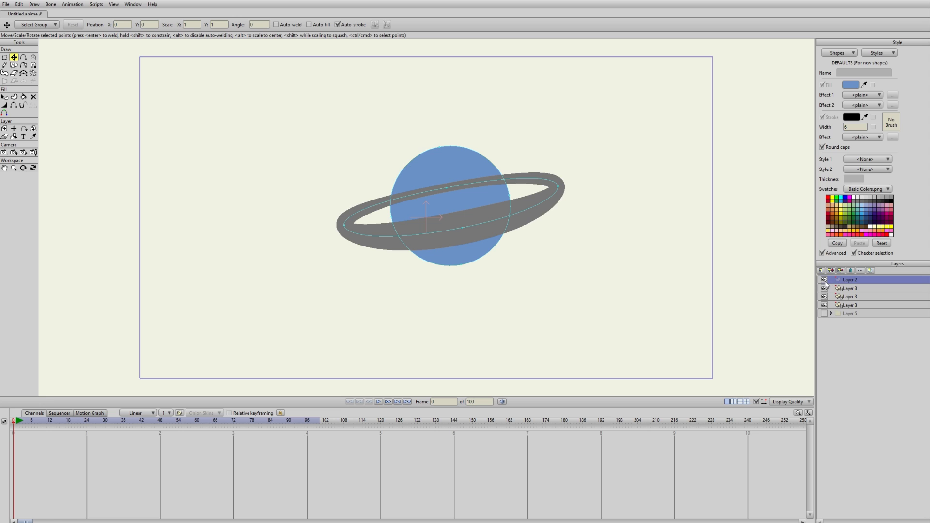
# Show only the lowest Layer 3 reference and turn off the blue planet's fill on it
pyautogui.moveTo(826, 284); pyautogui.dragTo(828, 305)
pyautogui.click(826, 305)
pyautogui.click(851, 308)
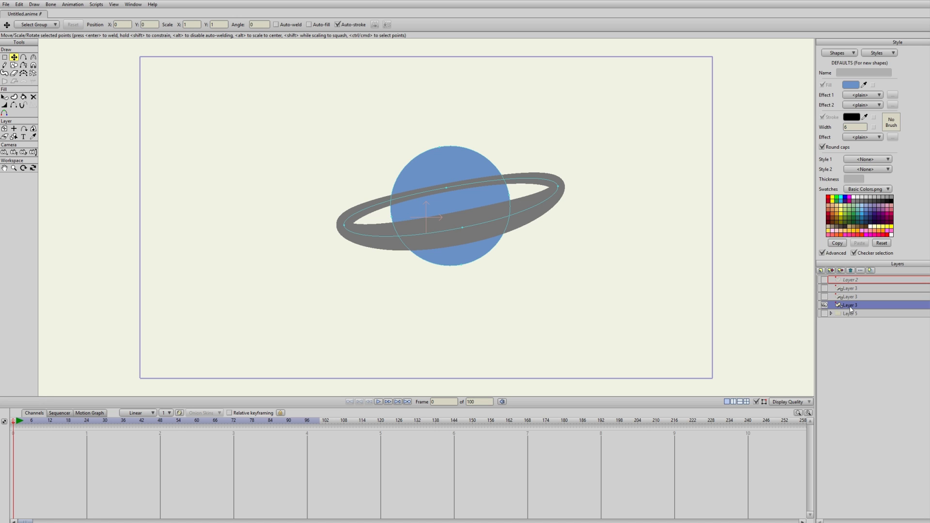
pyautogui.click(5, 97)
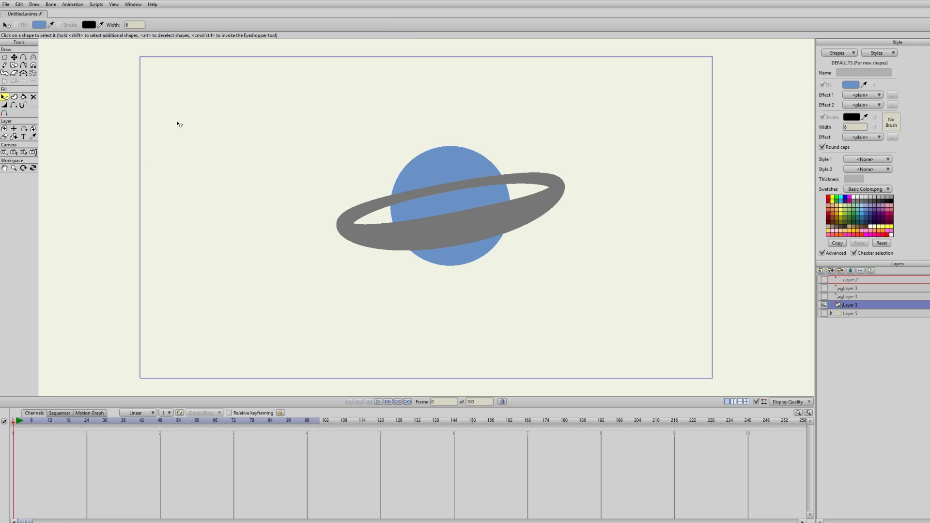
pyautogui.click(450, 169)
pyautogui.click(822, 85)
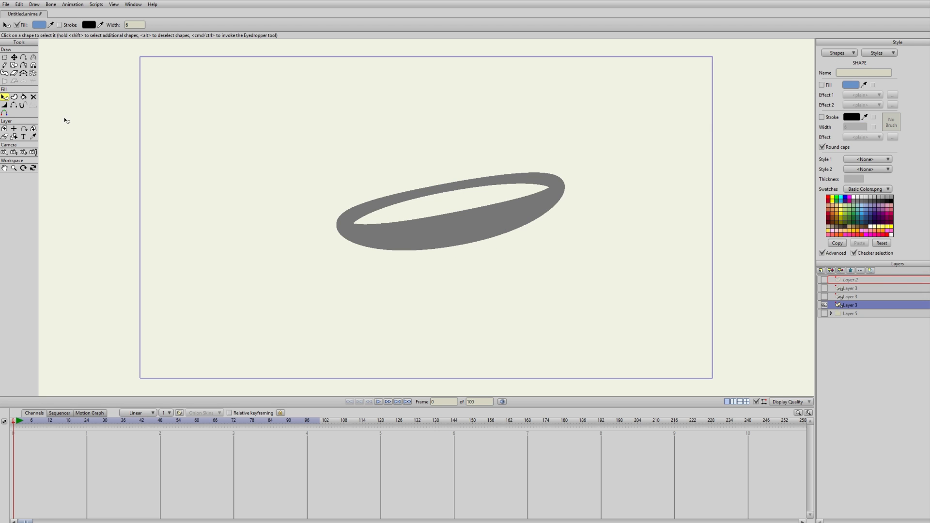
# Hide the two front edges of the ring on the lowest reference layer, leaving only its back half
pyautogui.click(13, 105)
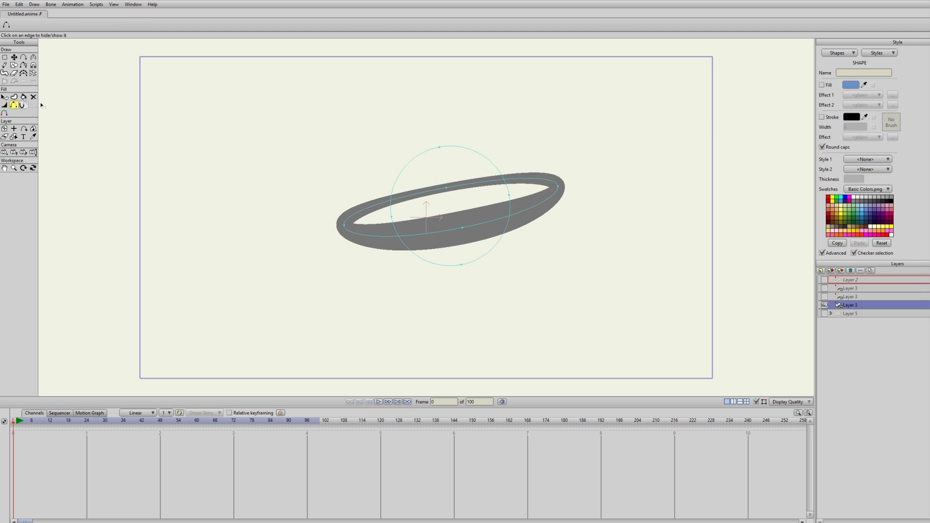
pyautogui.click(378, 233)
pyautogui.click(532, 210)
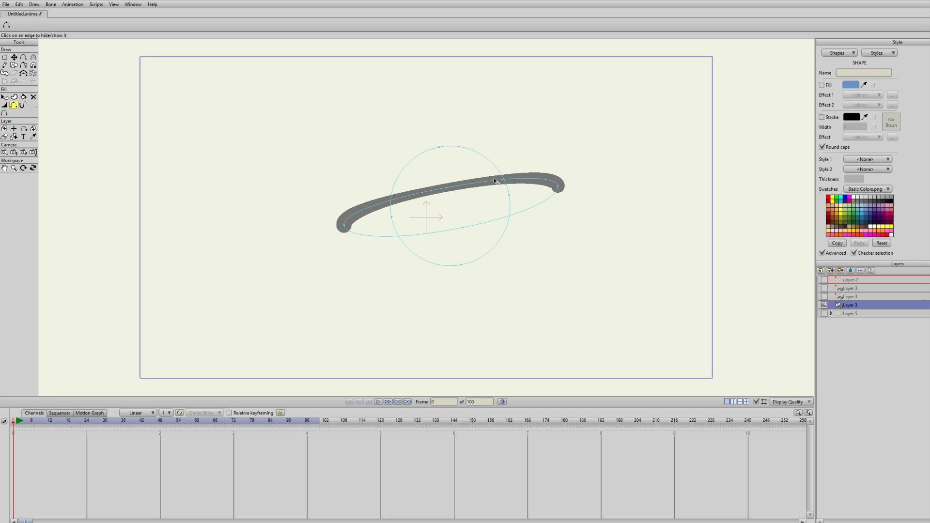
# Show only the middle Layer 3 reference and turn off the grey ring's stroke on it
pyautogui.click(824, 305)
pyautogui.click(825, 297)
pyautogui.click(854, 296)
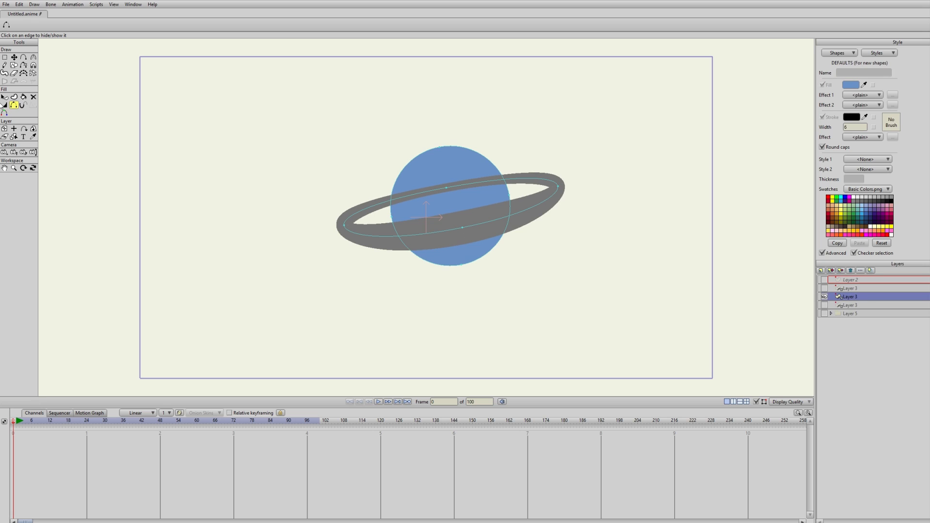
pyautogui.click(5, 97)
pyautogui.click(365, 248)
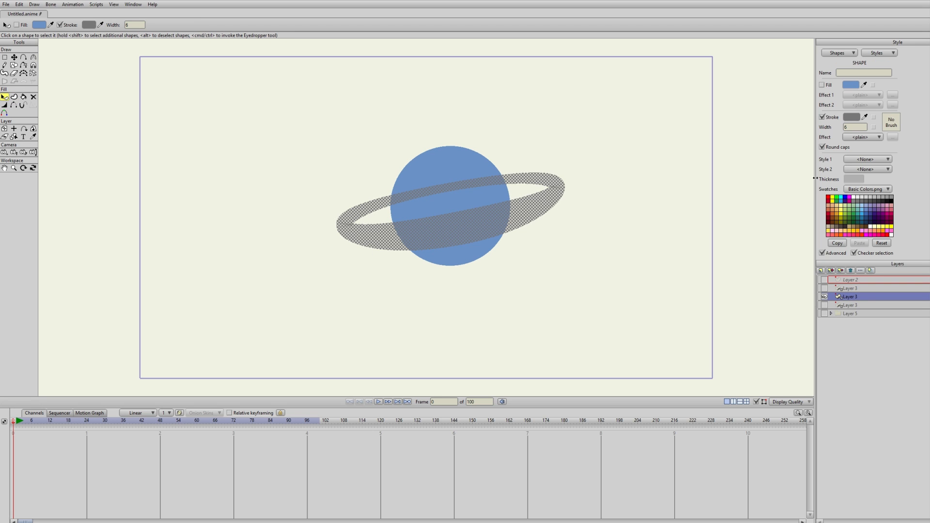
pyautogui.click(823, 117)
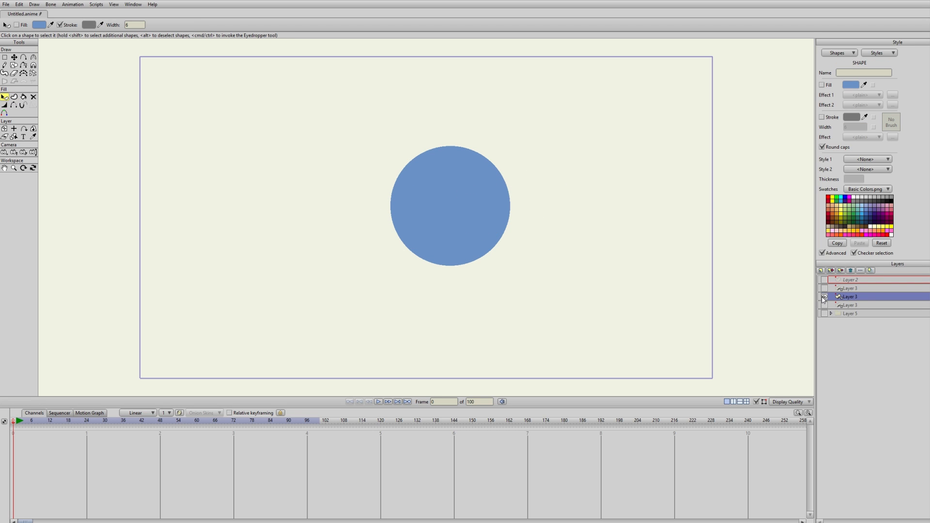
# Show only the uppermost Layer 3 reference and turn off the blue planet's fill on it
pyautogui.click(825, 296)
pyautogui.click(824, 288)
pyautogui.click(853, 289)
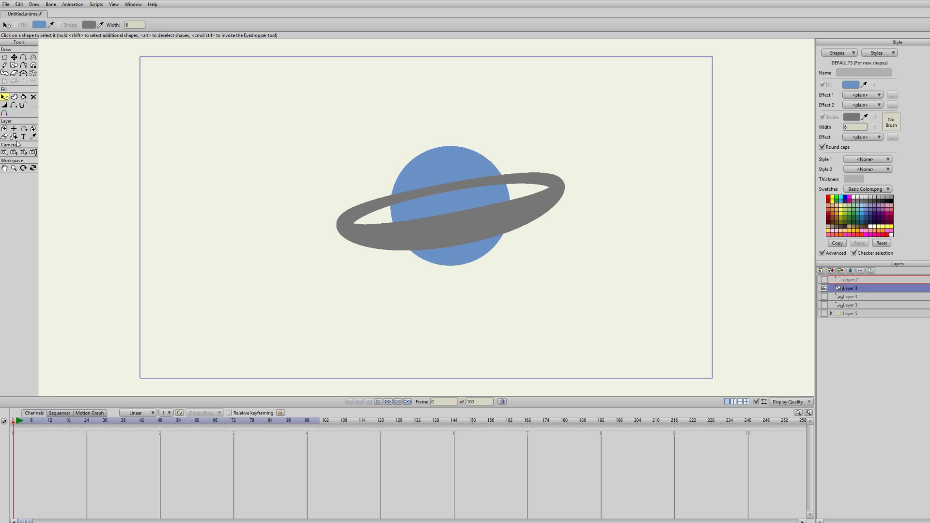
pyautogui.click(409, 170)
pyautogui.click(822, 85)
# Hide the two back edges of the ring on the uppermost reference layer and show the other two Layer 3 references again
pyautogui.click(14, 105)
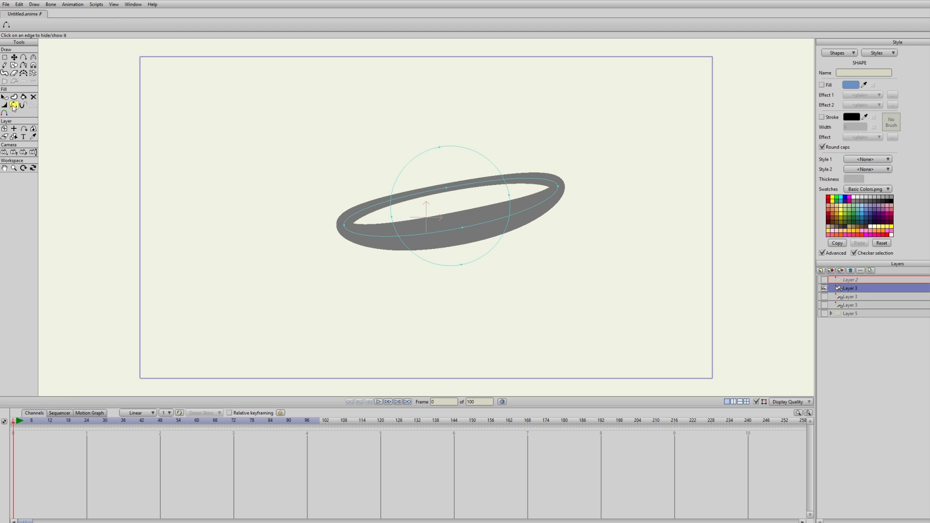
pyautogui.click(524, 183)
pyautogui.click(370, 211)
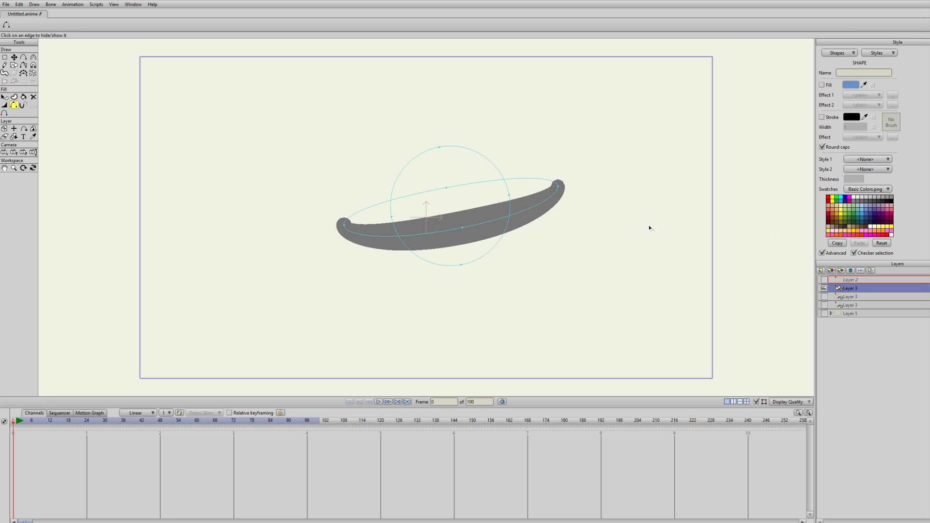
pyautogui.click(825, 297)
pyautogui.click(825, 305)
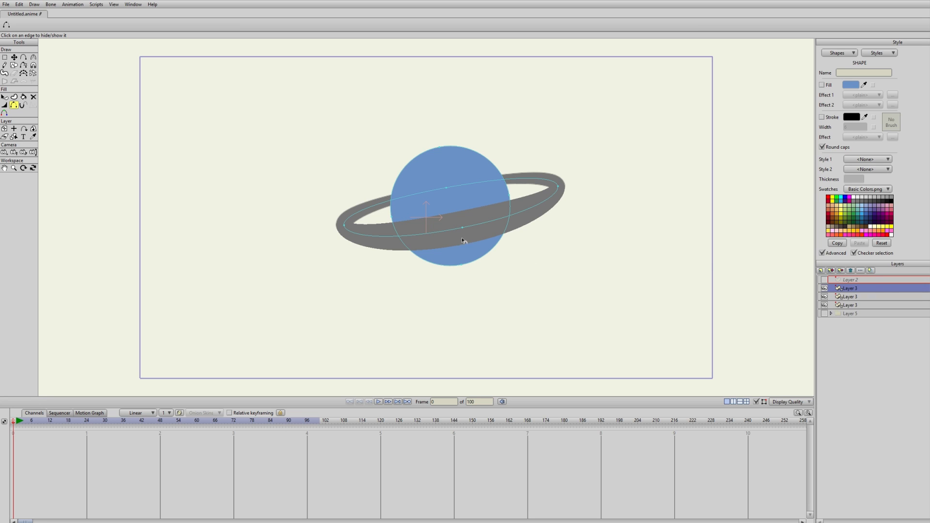
# Move the planet and ring points on the source Layer 2 to test how all reference layers follow
pyautogui.click(870, 281)
pyautogui.click(14, 57)
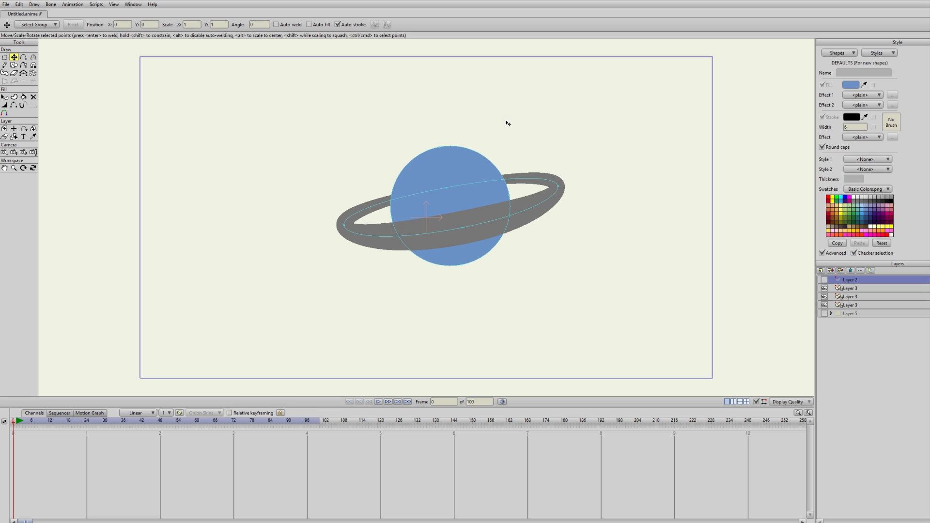
pyautogui.moveTo(478, 166); pyautogui.dragTo(501, 162)
pyautogui.click(533, 204)
pyautogui.click(538, 205)
pyautogui.press('Tab')
pyautogui.moveTo(544, 210)
pyautogui.mouseDown()
pyautogui.moveTo(513, 235)
pyautogui.moveTo(509, 215)
pyautogui.moveTo(545, 208)
pyautogui.mouseUp()
pyautogui.click(472, 178)
pyautogui.moveTo(473, 179)
pyautogui.mouseDown()
pyautogui.moveTo(480, 190)
pyautogui.moveTo(428, 115)
pyautogui.moveTo(508, 247)
pyautogui.moveTo(466, 185)
pyautogui.moveTo(473, 168)
pyautogui.moveTo(475, 182)
pyautogui.mouseUp()
pyautogui.click(542, 210)
pyautogui.click(625, 233)
# Reshape the ring on Layer 2 by moving its front and back middle points upward, and undo the last point move
pyautogui.moveTo(471, 228)
pyautogui.mouseDown()
pyautogui.moveTo(473, 210)
pyautogui.moveTo(469, 240)
pyautogui.moveTo(474, 217)
pyautogui.mouseUp()
pyautogui.moveTo(478, 181); pyautogui.dragTo(481, 158)
pyautogui.click(544, 121)
pyautogui.click(482, 166)
pyautogui.click(553, 151)
pyautogui.click(464, 168)
pyautogui.moveTo(465, 213); pyautogui.dragTo(453, 217)
pyautogui.hotkey('ctrl', 'z')
pyautogui.press('w')
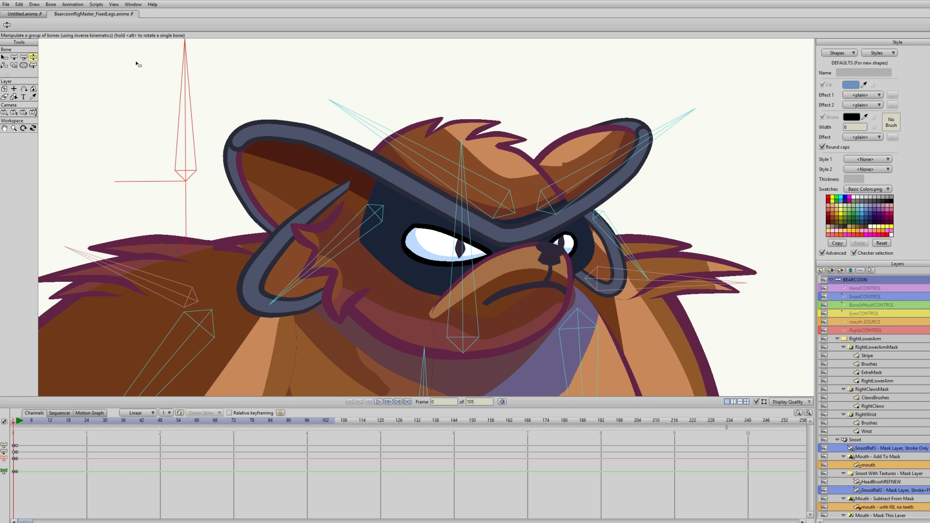
# In BearcoonRigMaster_FixedLegs.anime, swing the control bone beside the character's head sideways and back upright to test the head turn
pyautogui.moveTo(187, 97); pyautogui.dragTo(139, 148)
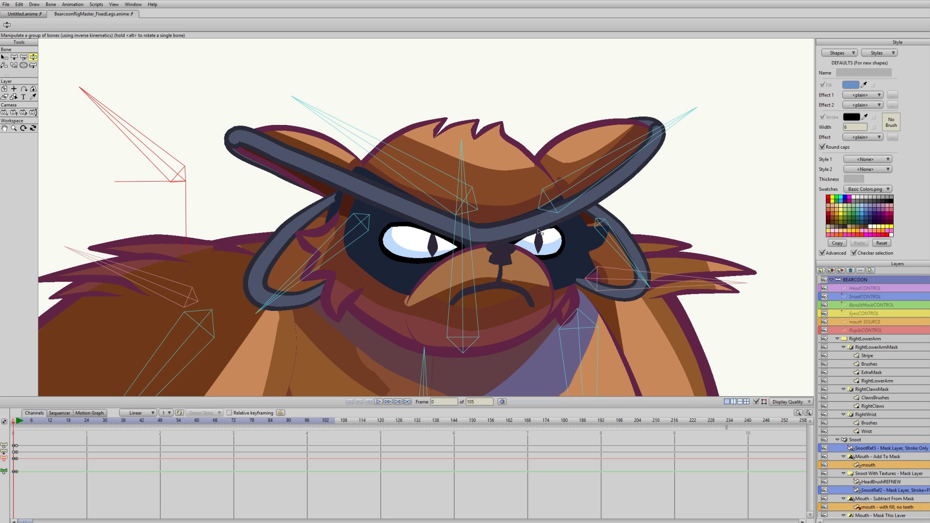
pyautogui.moveTo(120, 118); pyautogui.dragTo(253, 99)
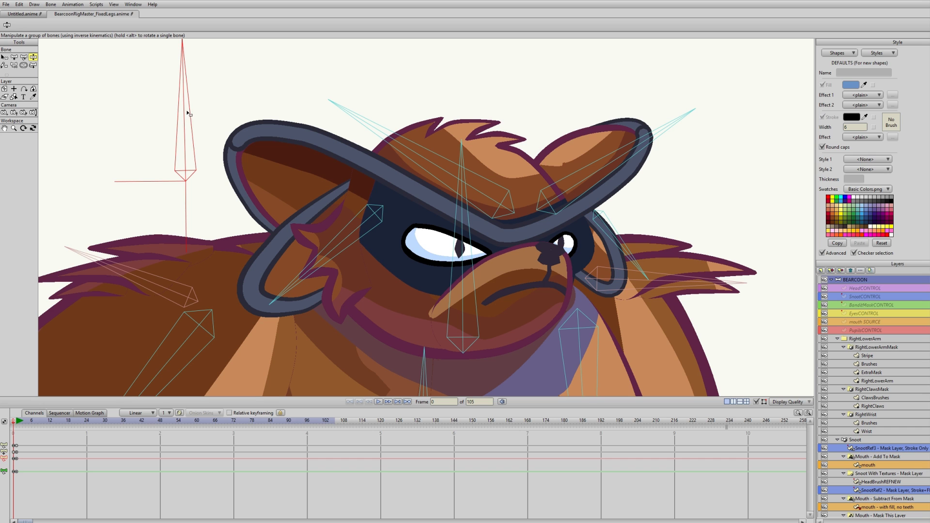
pyautogui.moveTo(188, 112); pyautogui.dragTo(183, 89)
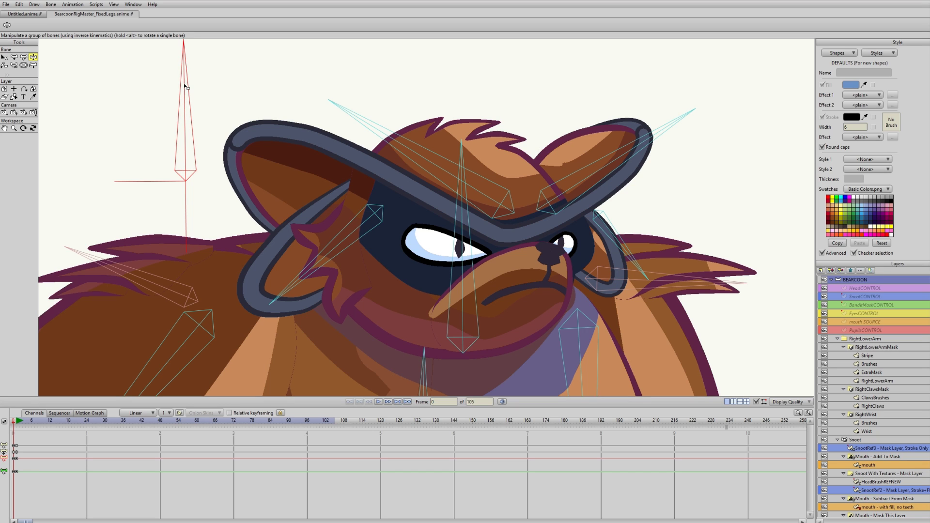